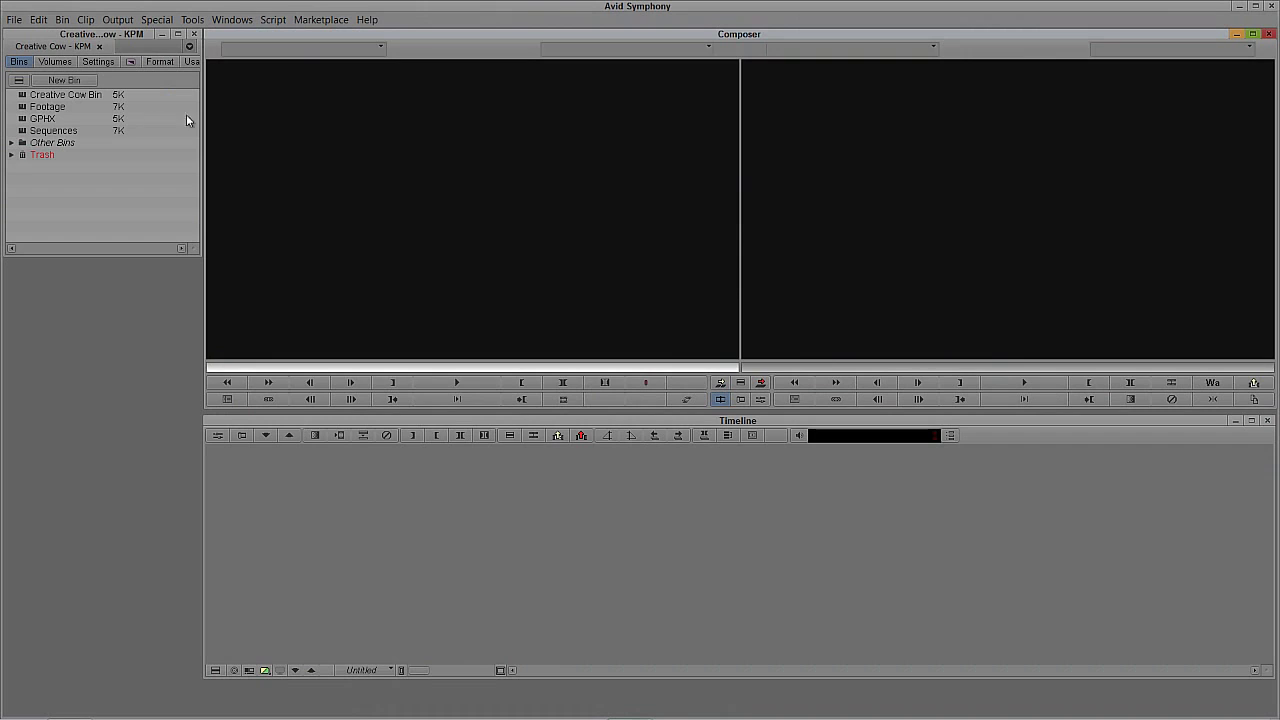
Open the Sequences and Footage bins and arrange them below the project's bin list
double_click(38, 130)
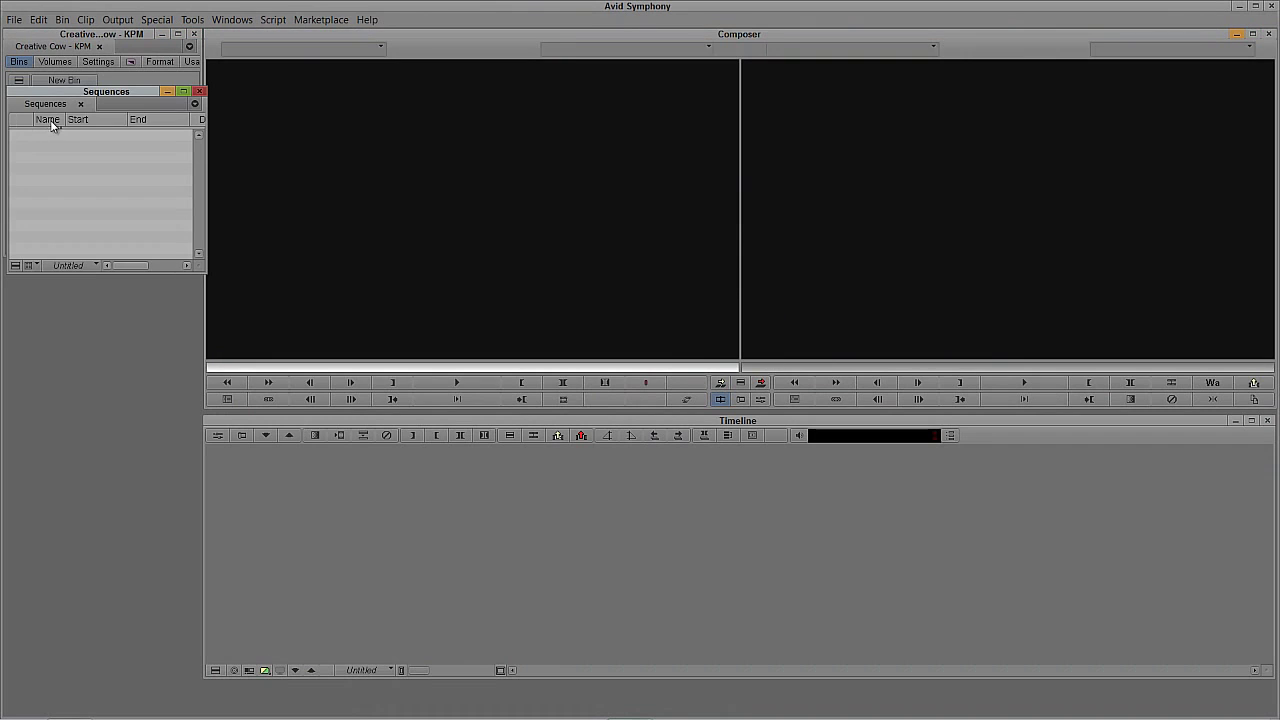
drag(87, 107, 90, 316)
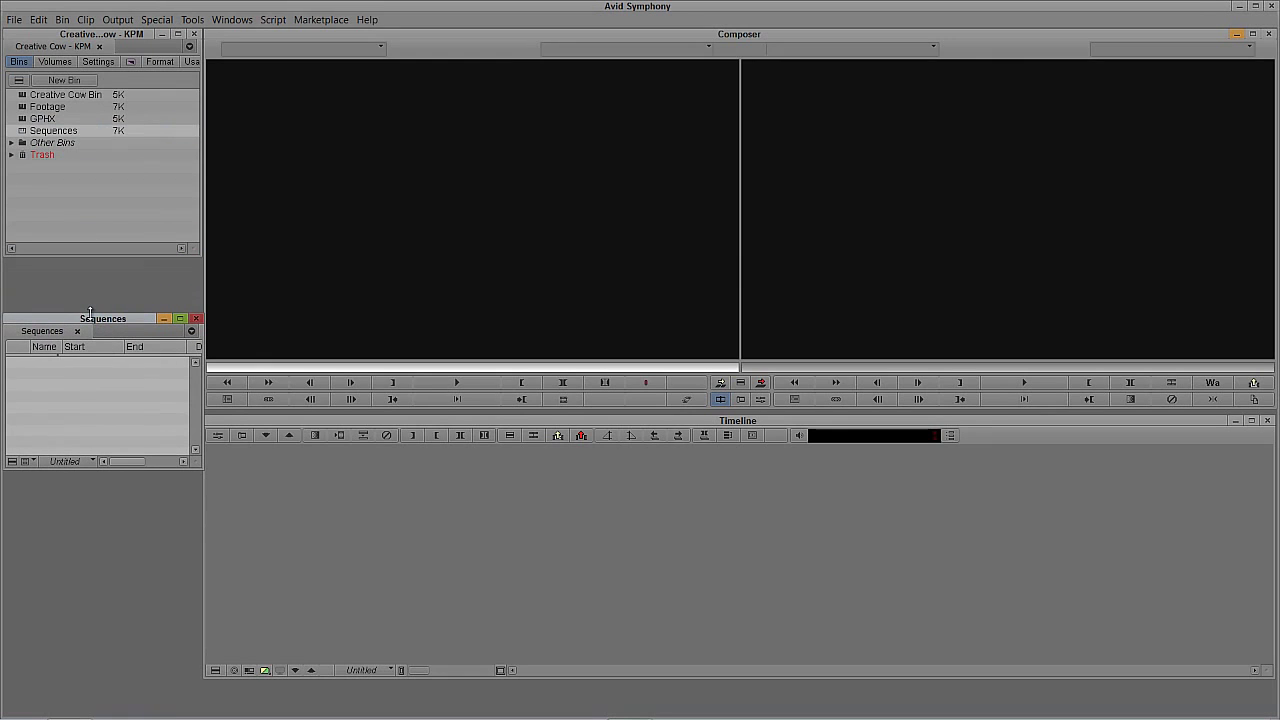
click(25, 107)
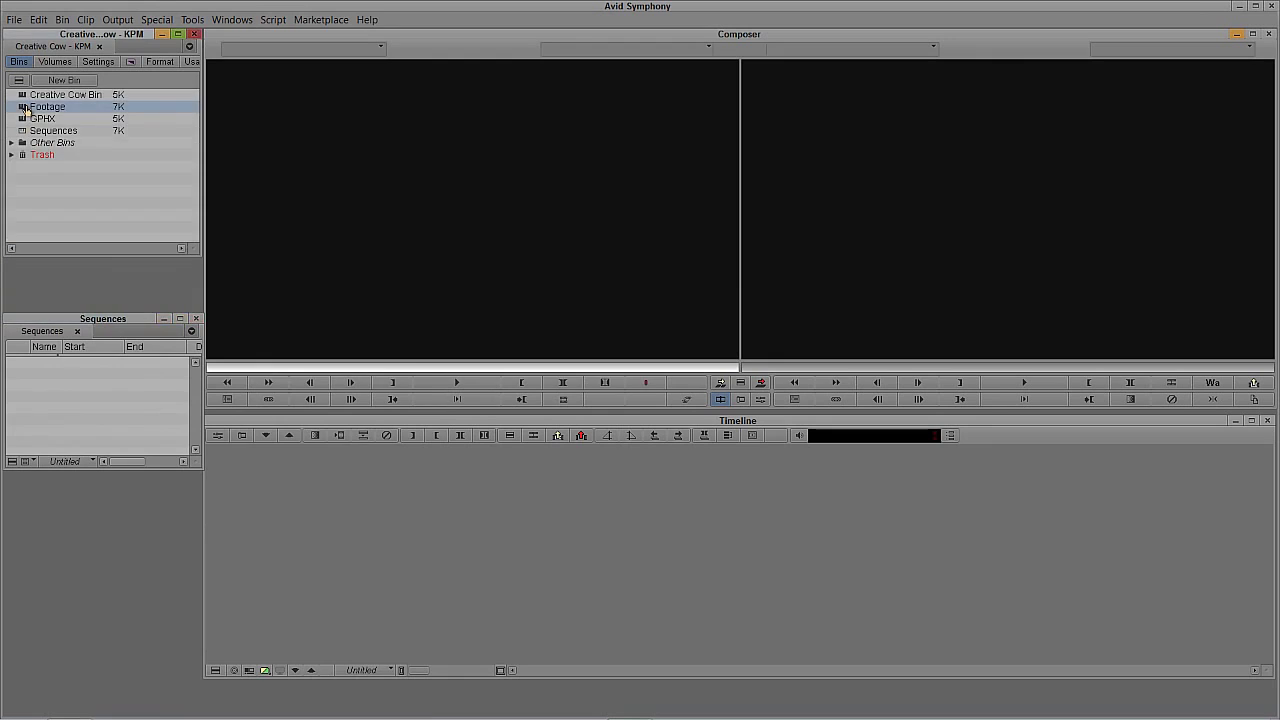
double_click(25, 107)
drag(398, 710, 198, 650)
Load the clip 001048_VTXHD.mov from the Footage bin into the source monitor and preview its shot
click(40, 337)
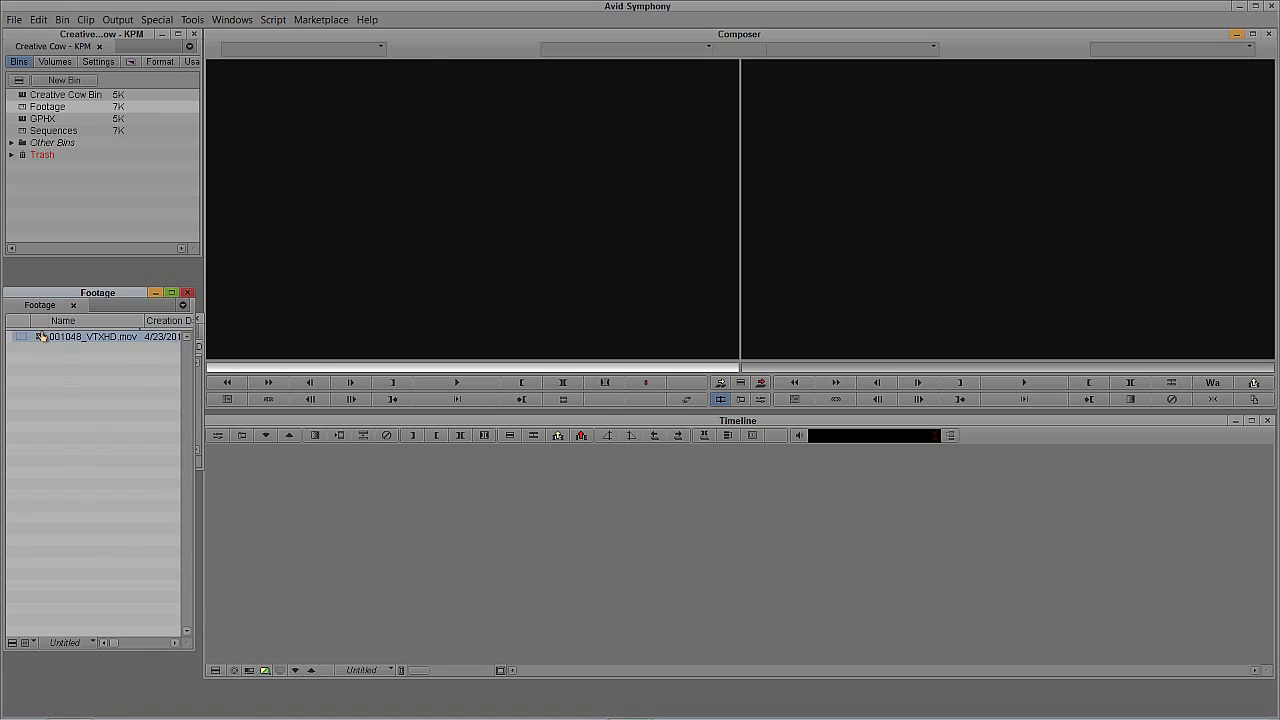
double_click(40, 337)
drag(357, 370, 688, 366)
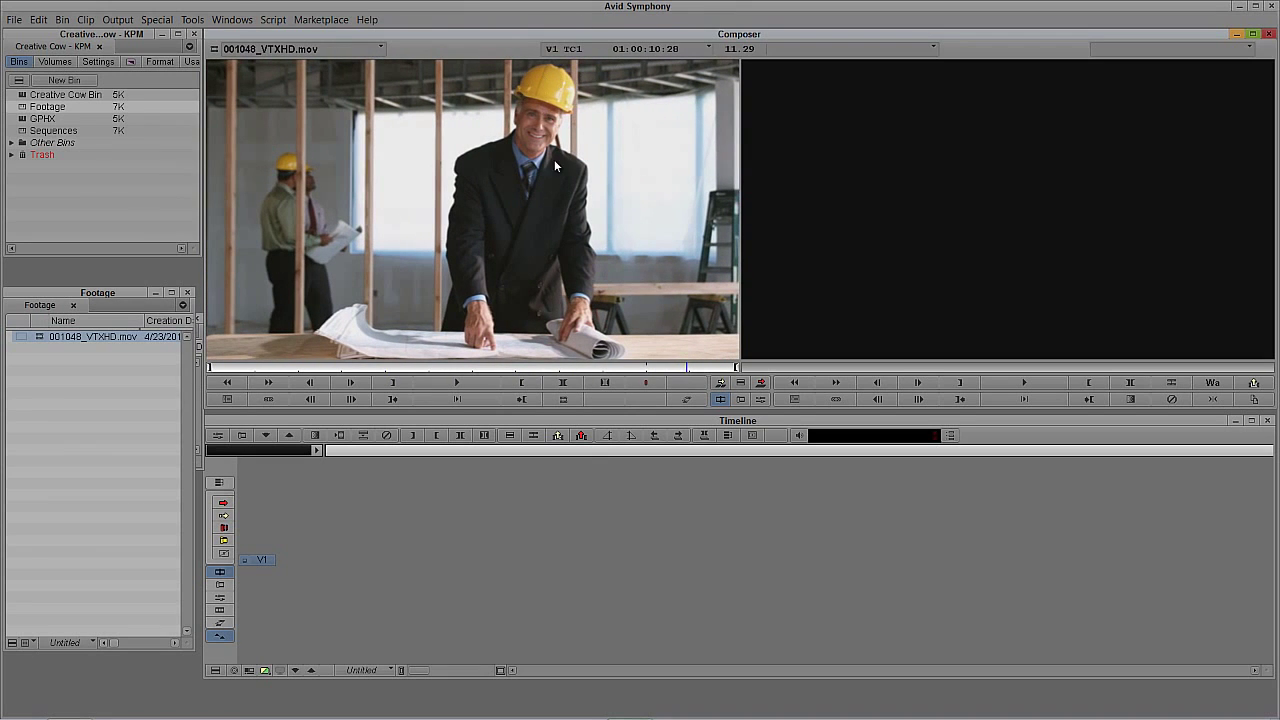
mouse_move(371, 374)
mouse_down()
mouse_move(406, 368)
mouse_move(367, 368)
mouse_up()
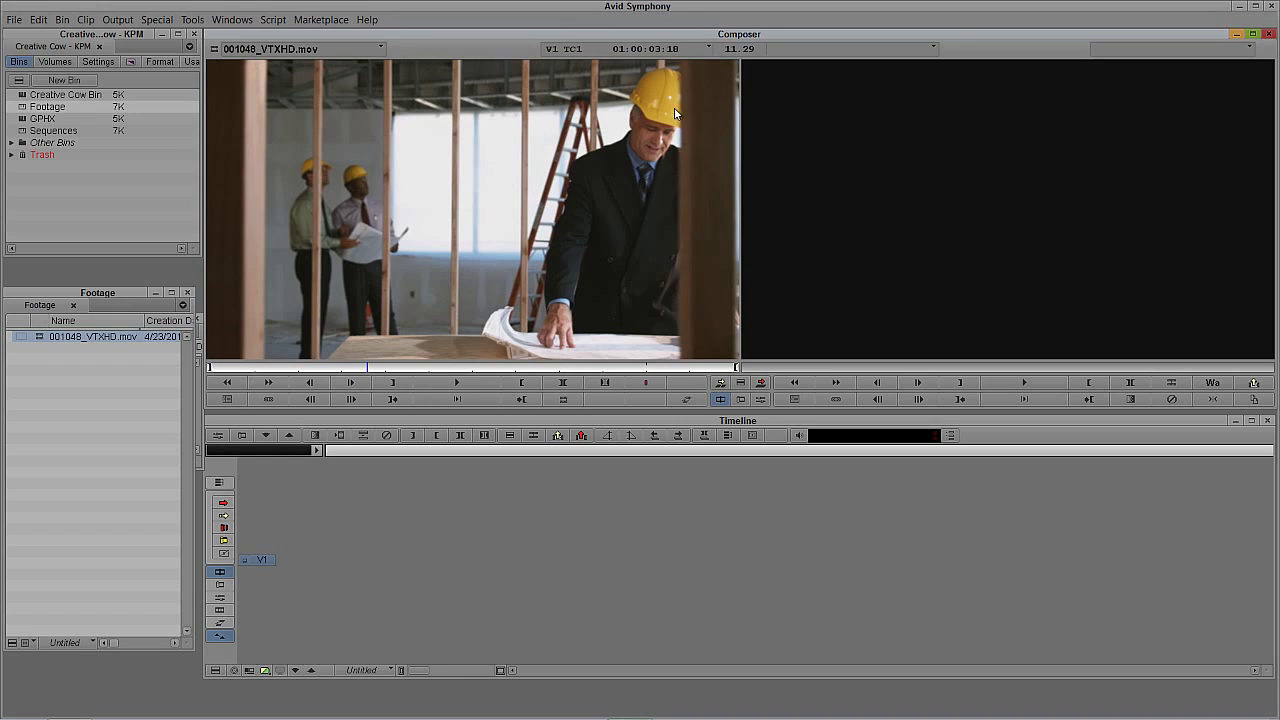
drag(377, 368, 402, 372)
key(space)
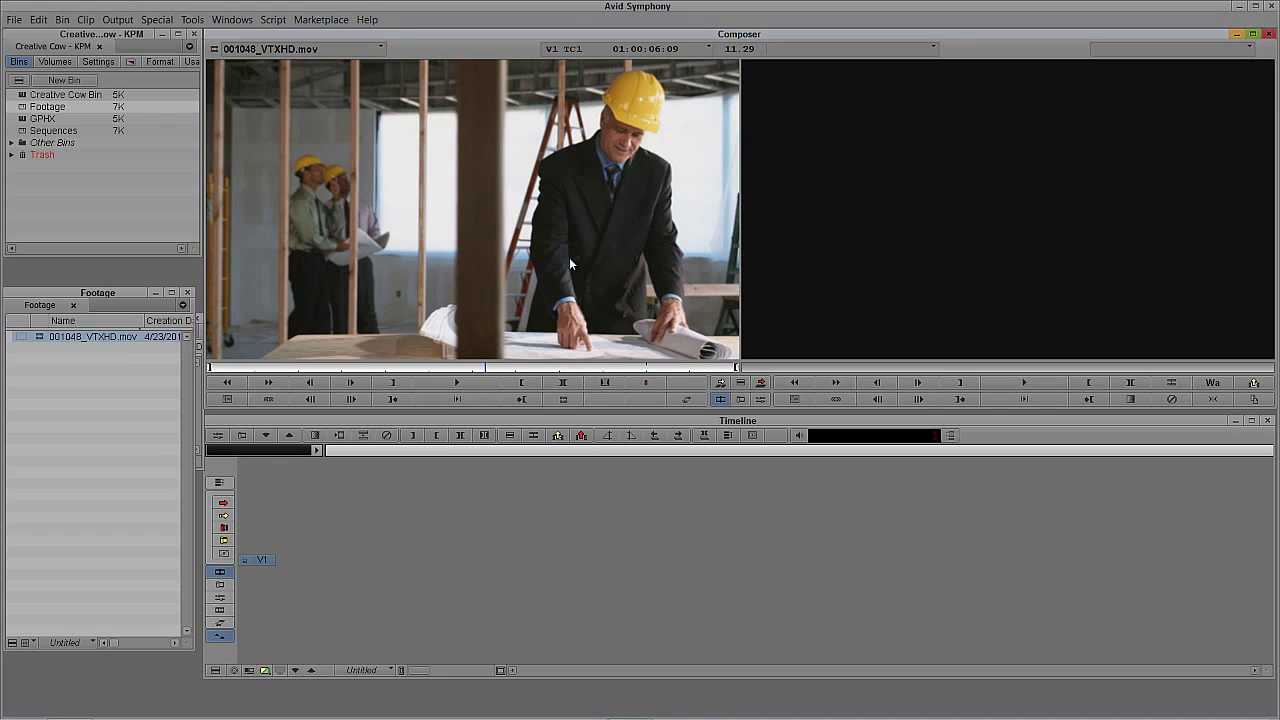
Splice the whole source clip into a new sequence stored in the Sequences bin
key(v)
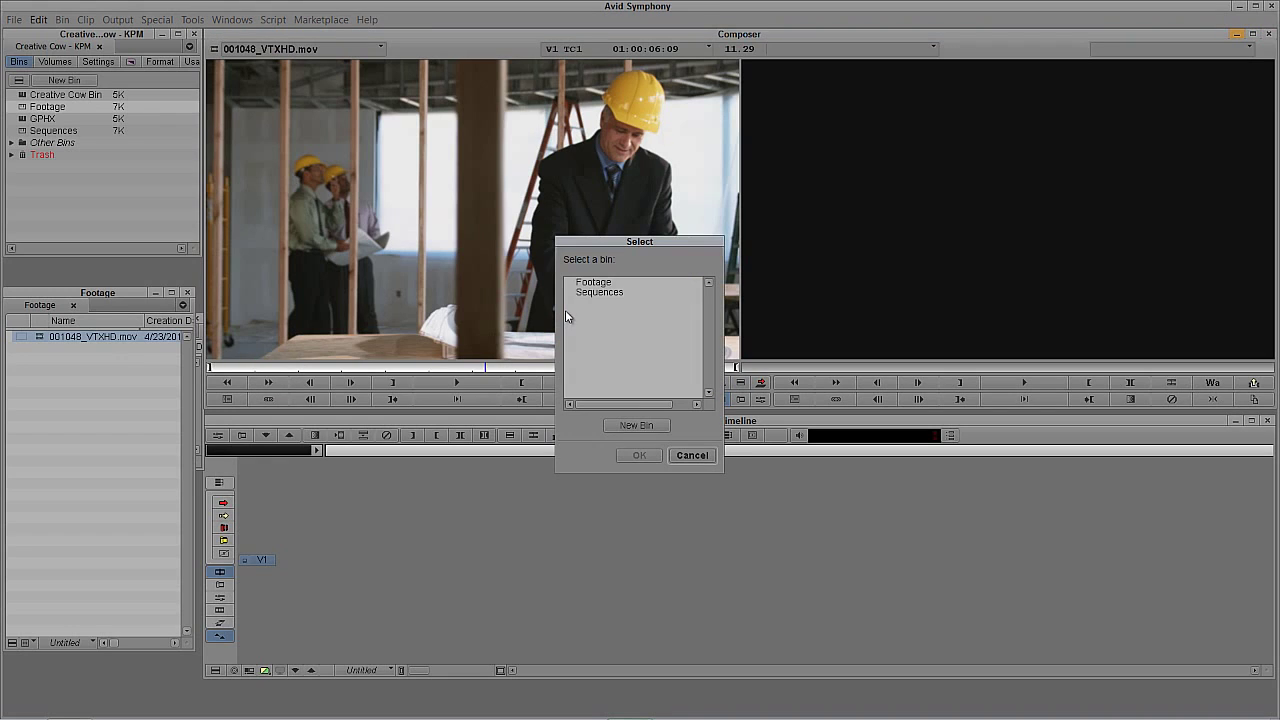
click(600, 292)
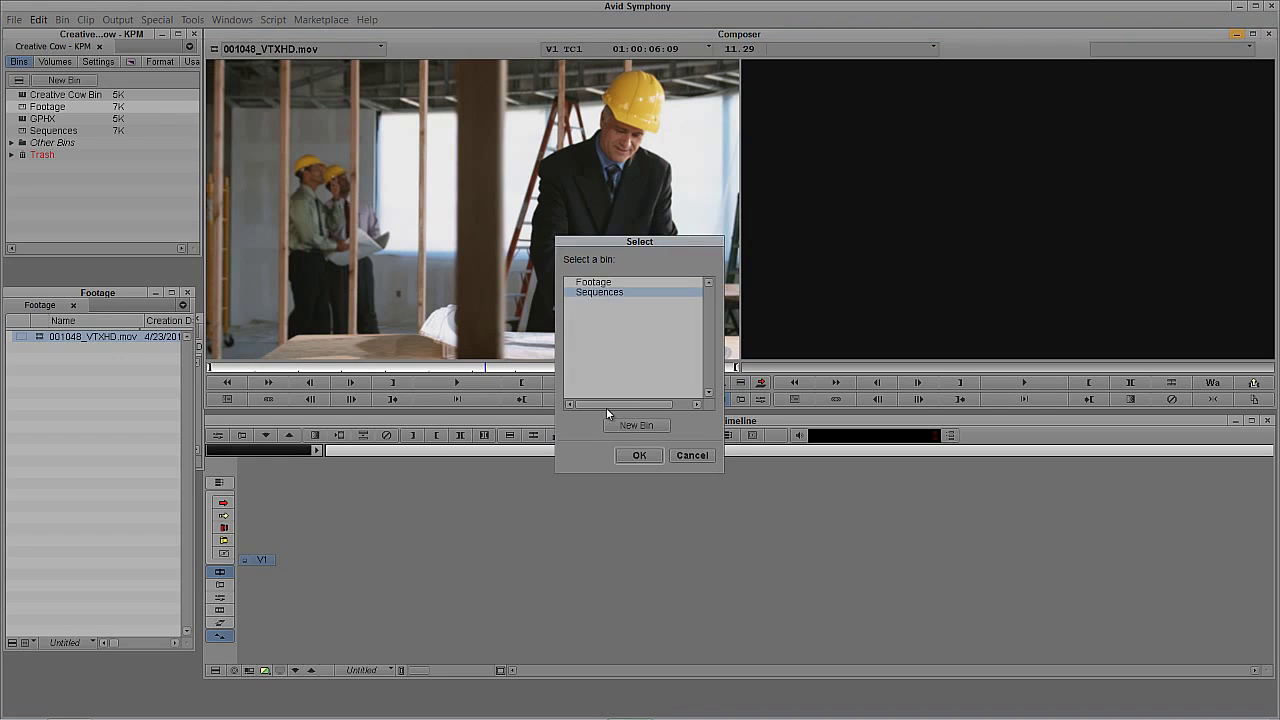
click(634, 455)
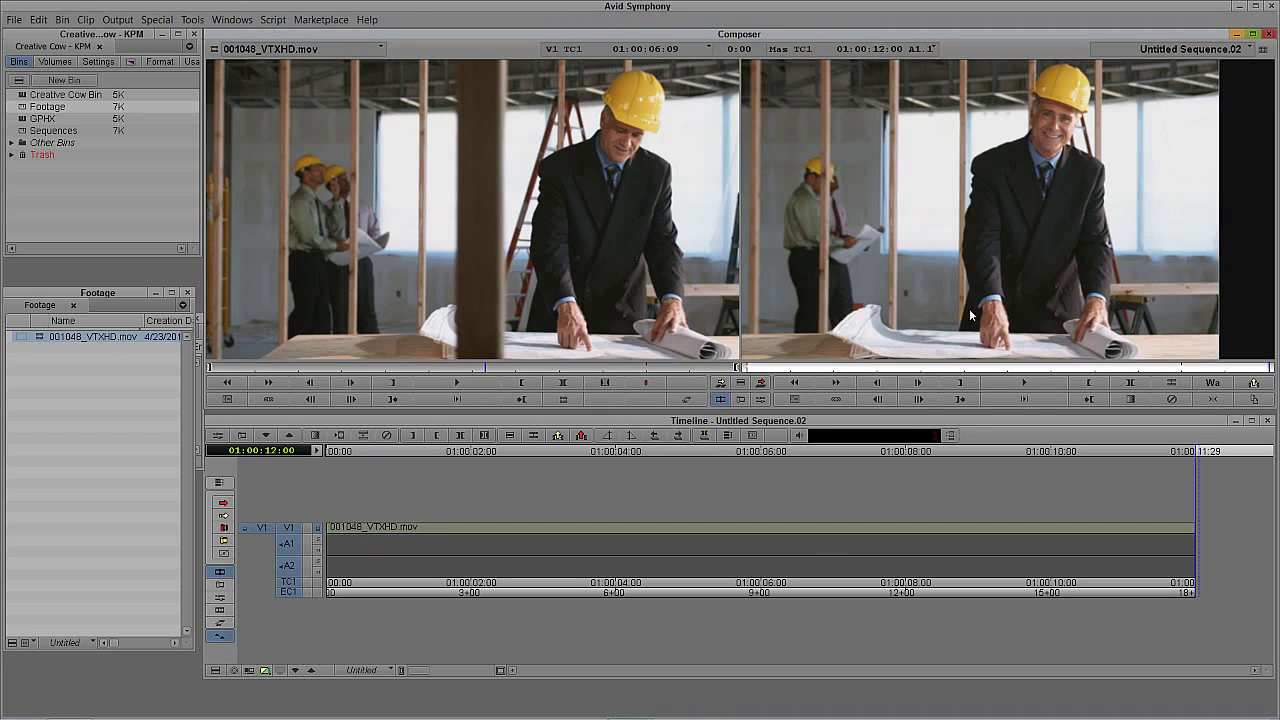
Apply the Color Effect from the Image effects category to the clip on V1
drag(788, 536, 698, 541)
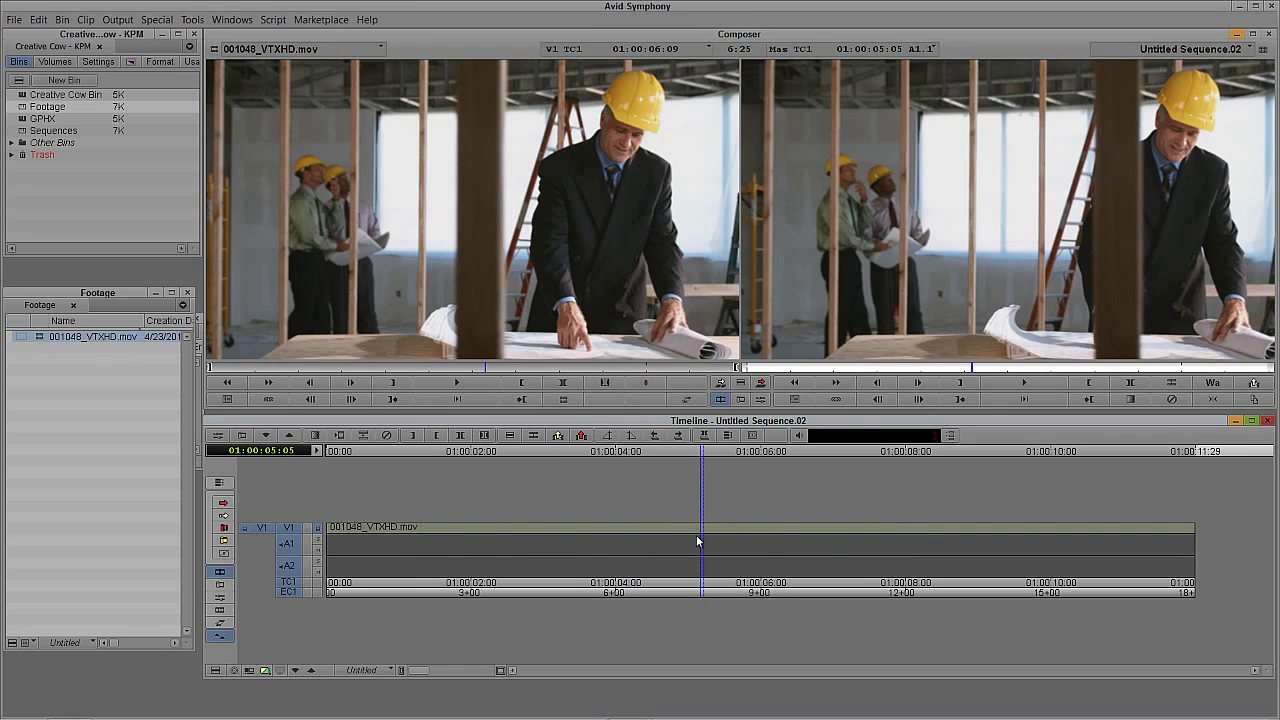
key(ctrl+8)
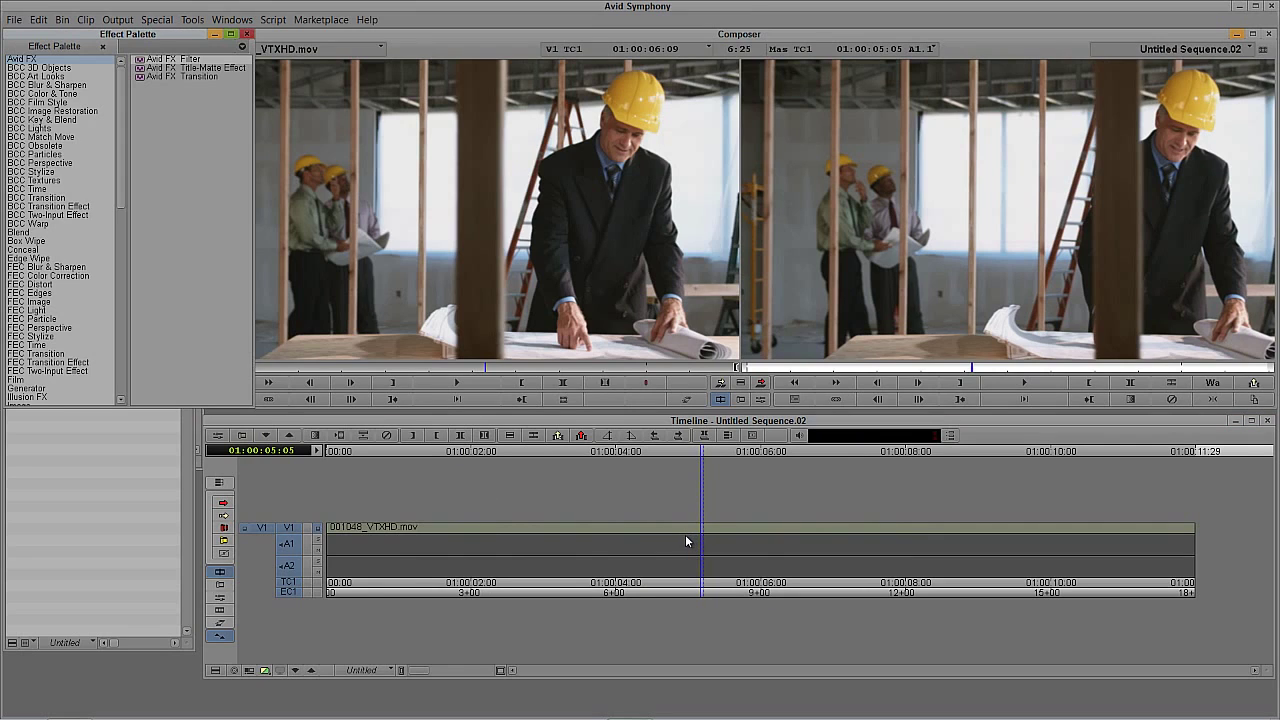
scroll(124, 194, down, 3)
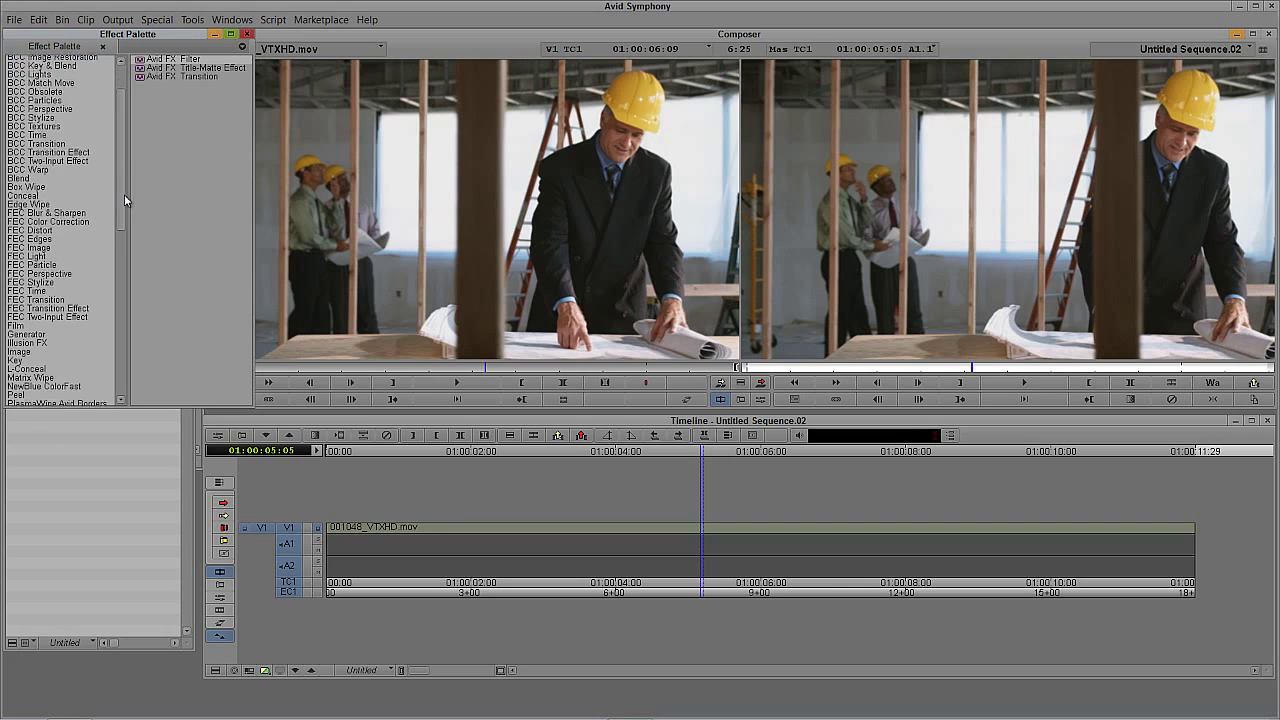
scroll(124, 196, down, 1)
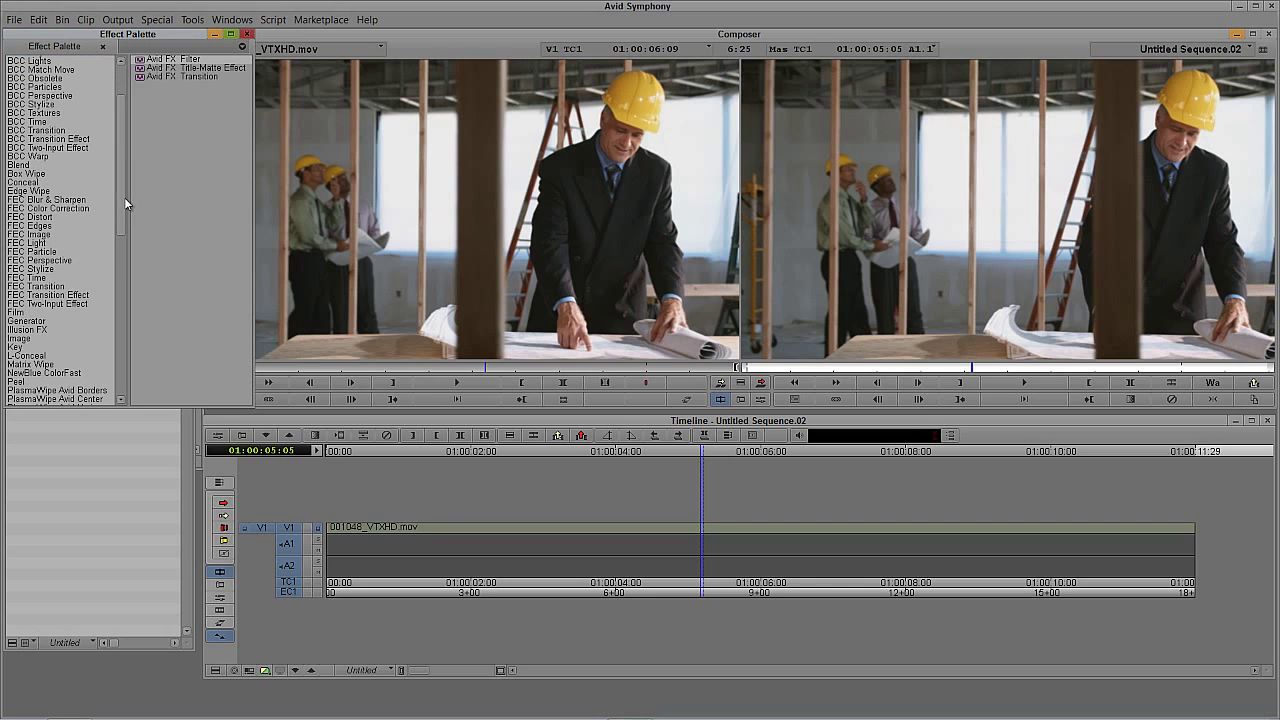
click(37, 340)
click(146, 86)
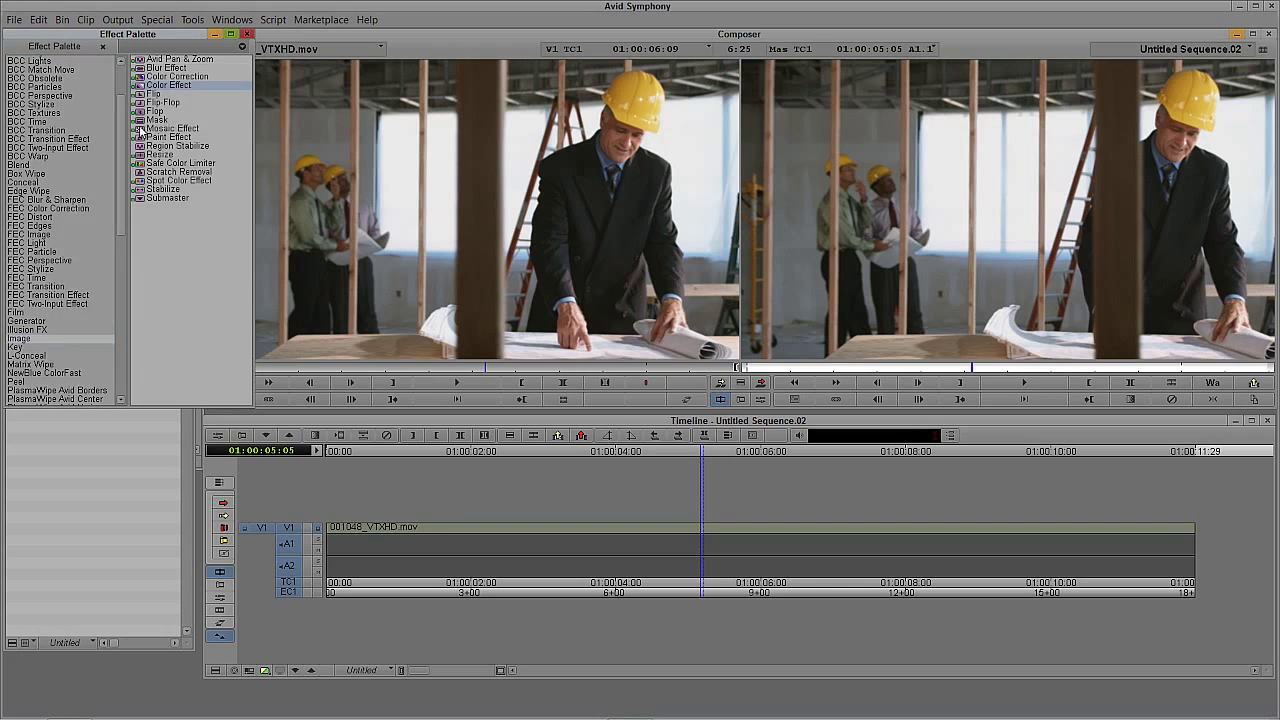
drag(142, 88, 864, 535)
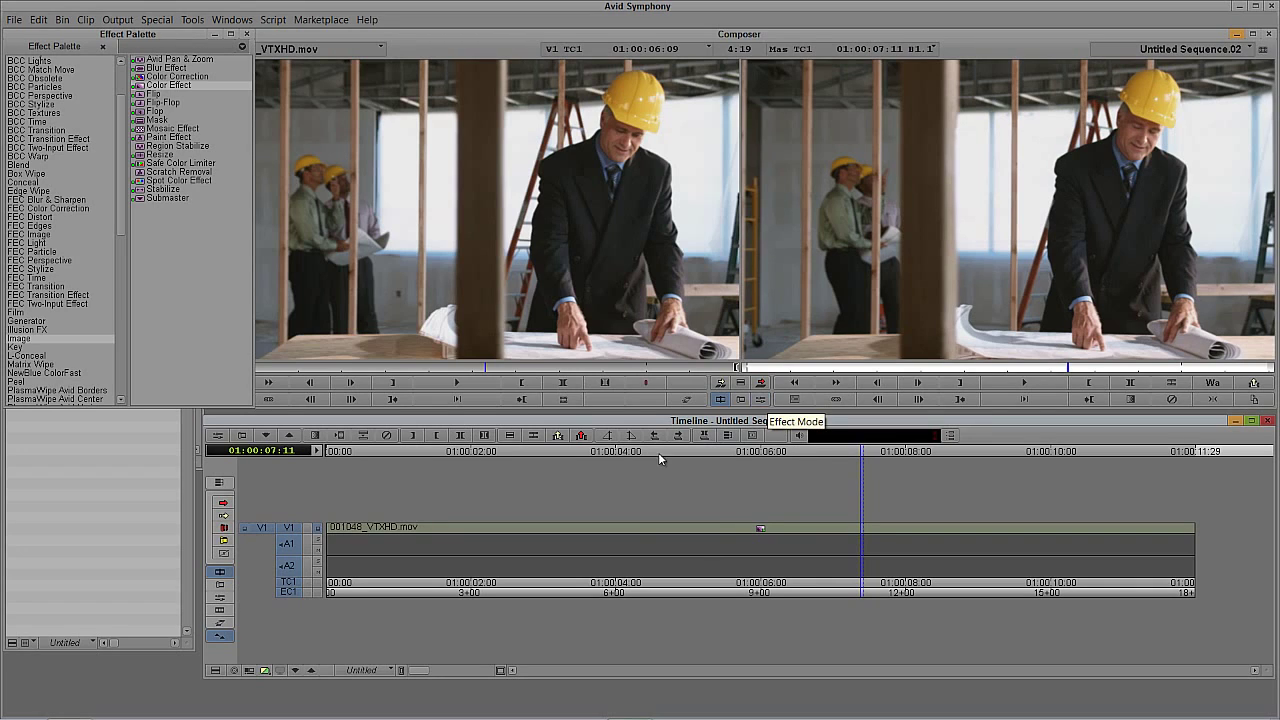
Open the V1 clip's Color Effect for editing and lower its chroma saturation to turn the picture black and white
click(220, 437)
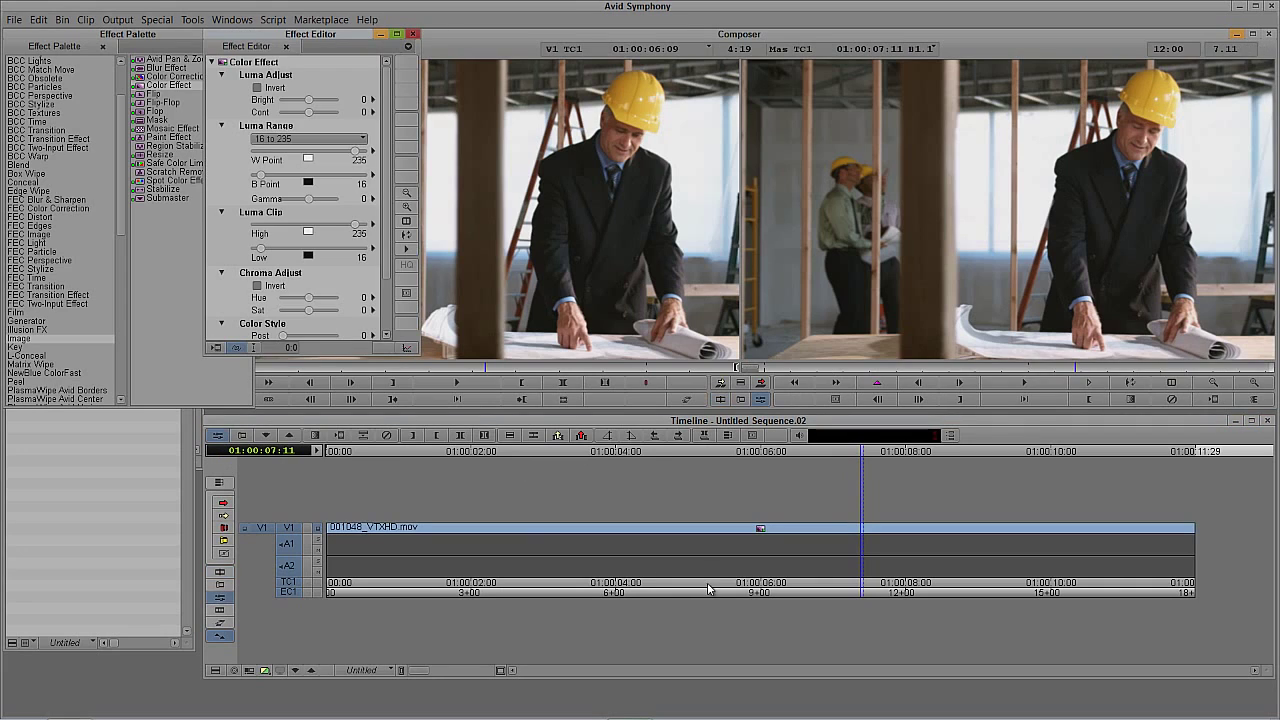
drag(318, 36, 180, 66)
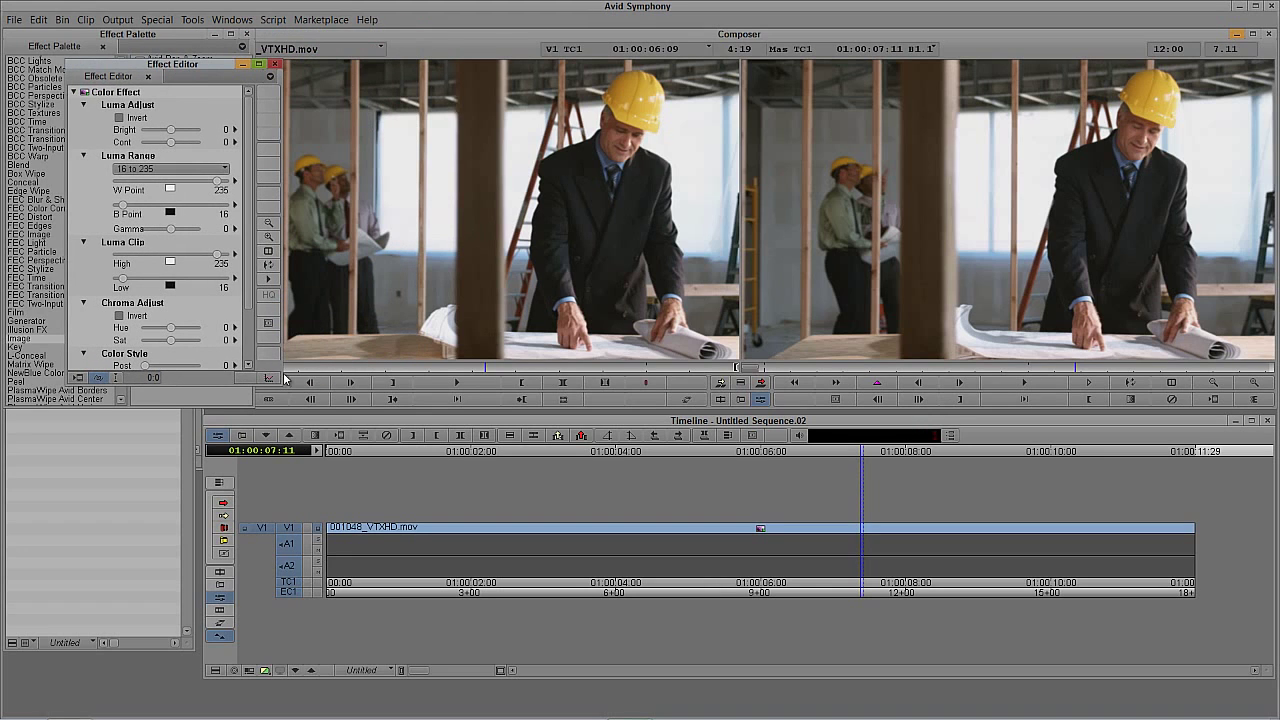
drag(282, 386, 311, 615)
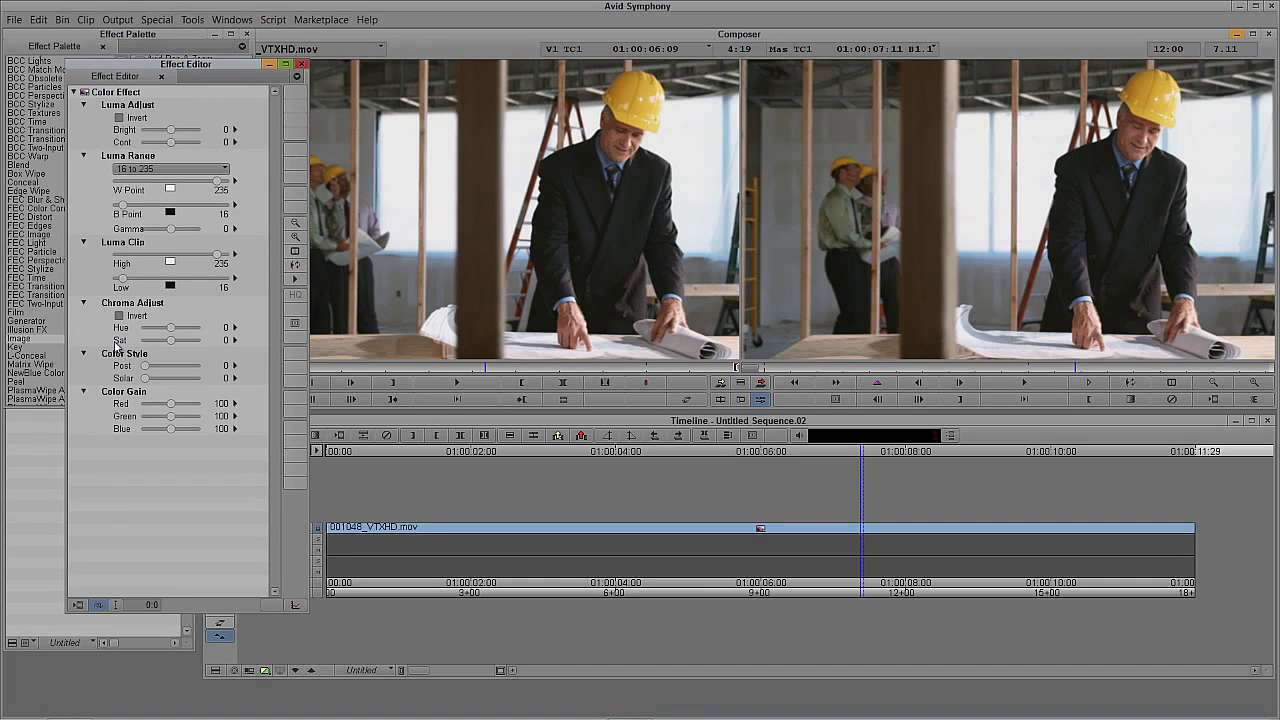
drag(172, 348, 144, 352)
click(311, 434)
Add video track V2 and edit the full-color 001048_VTXHD.mov clip onto it directly above the V1 clip
click(776, 541)
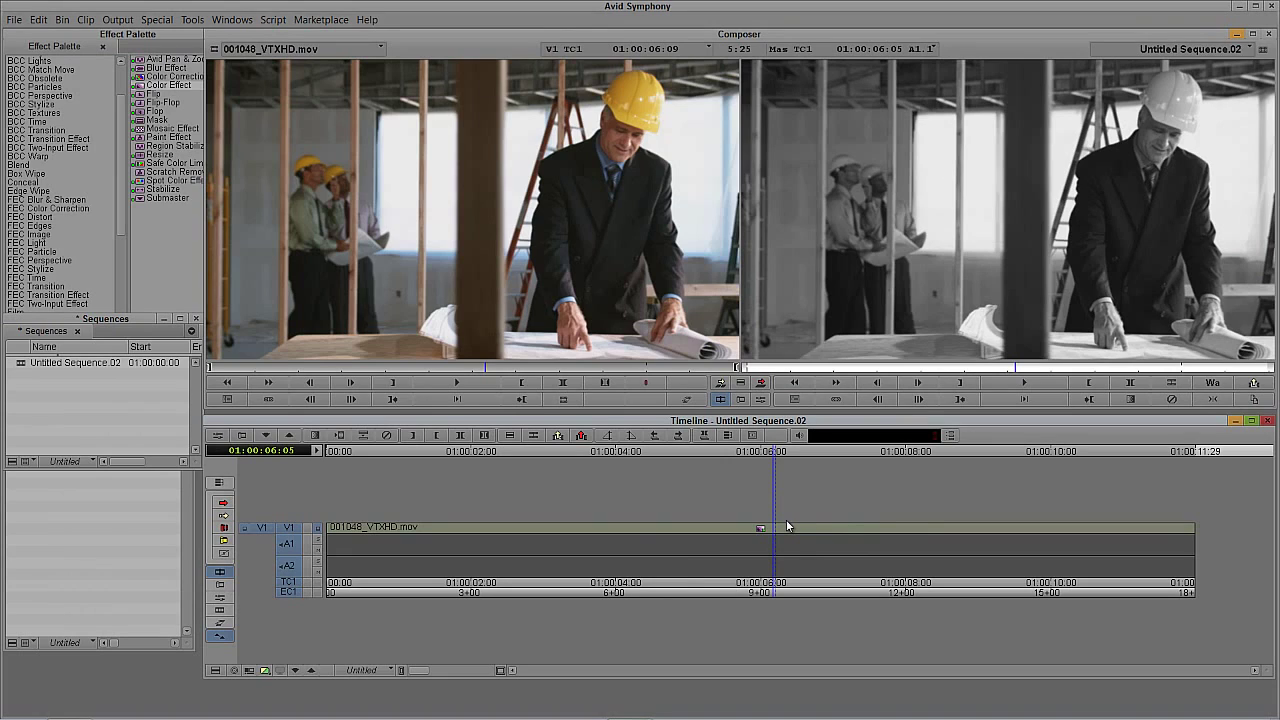
key(ctrl+y)
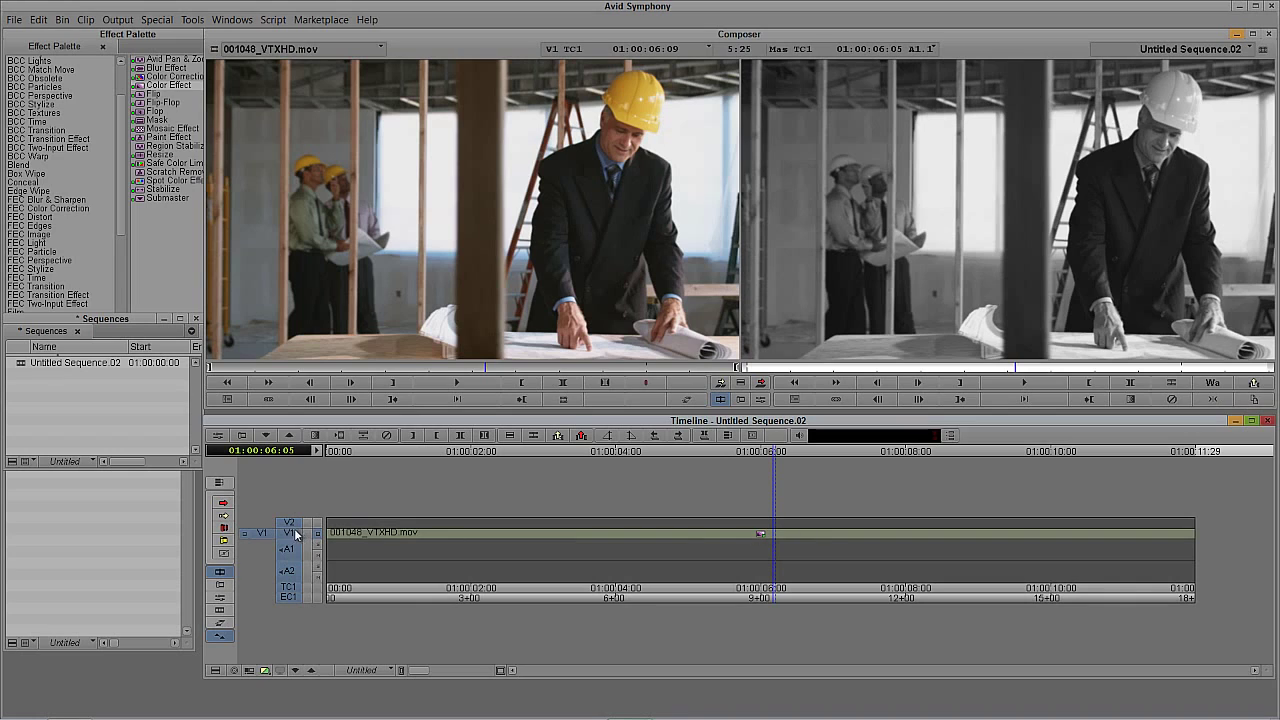
click(662, 533)
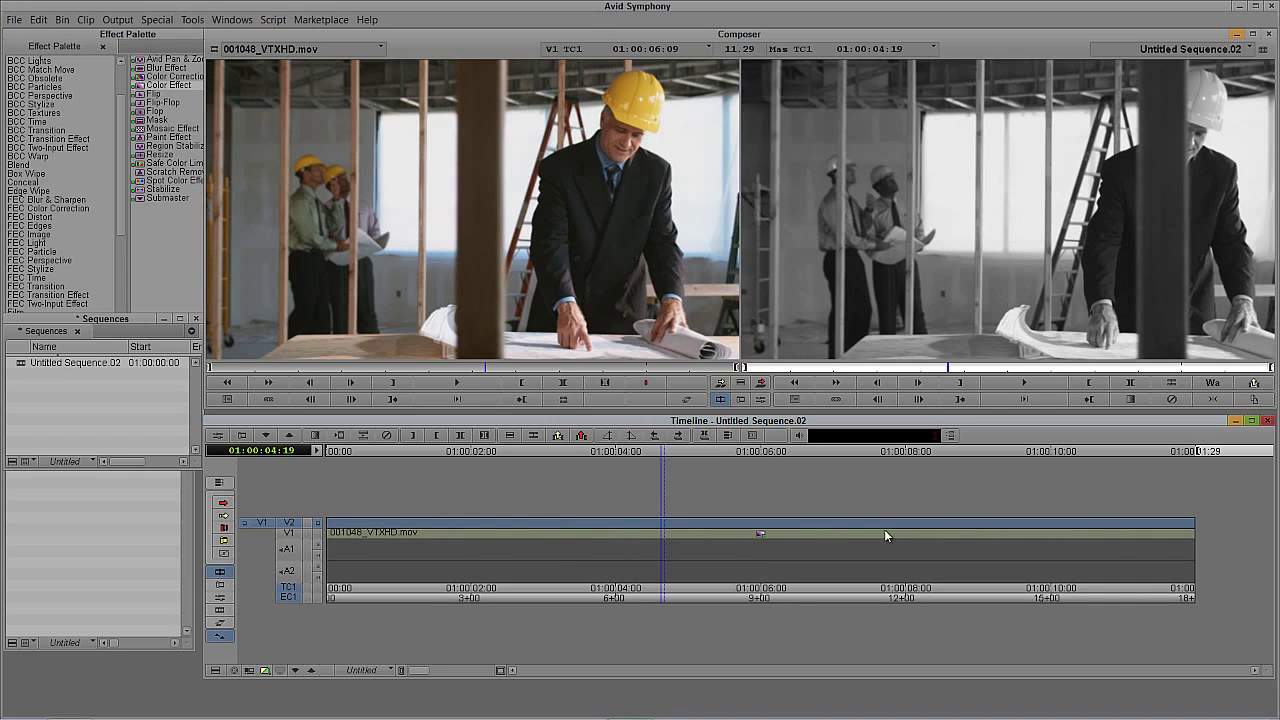
drag(445, 533, 475, 565)
click(517, 533)
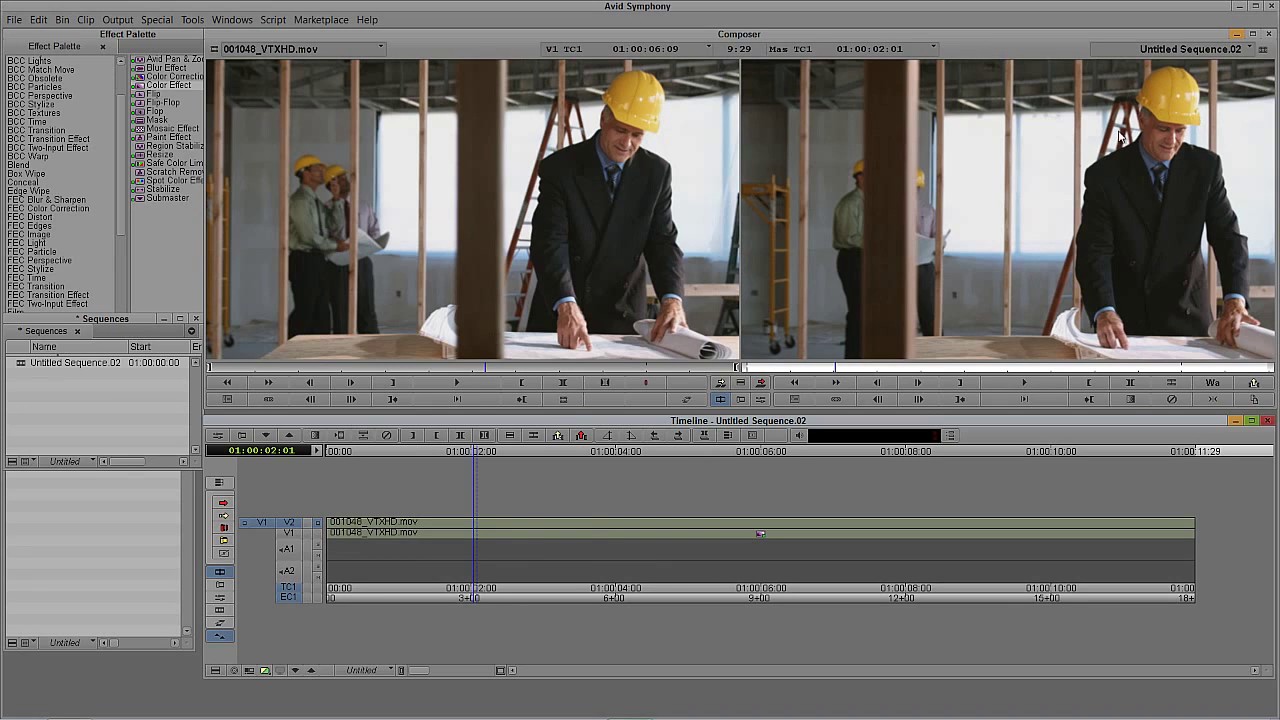
key(space)
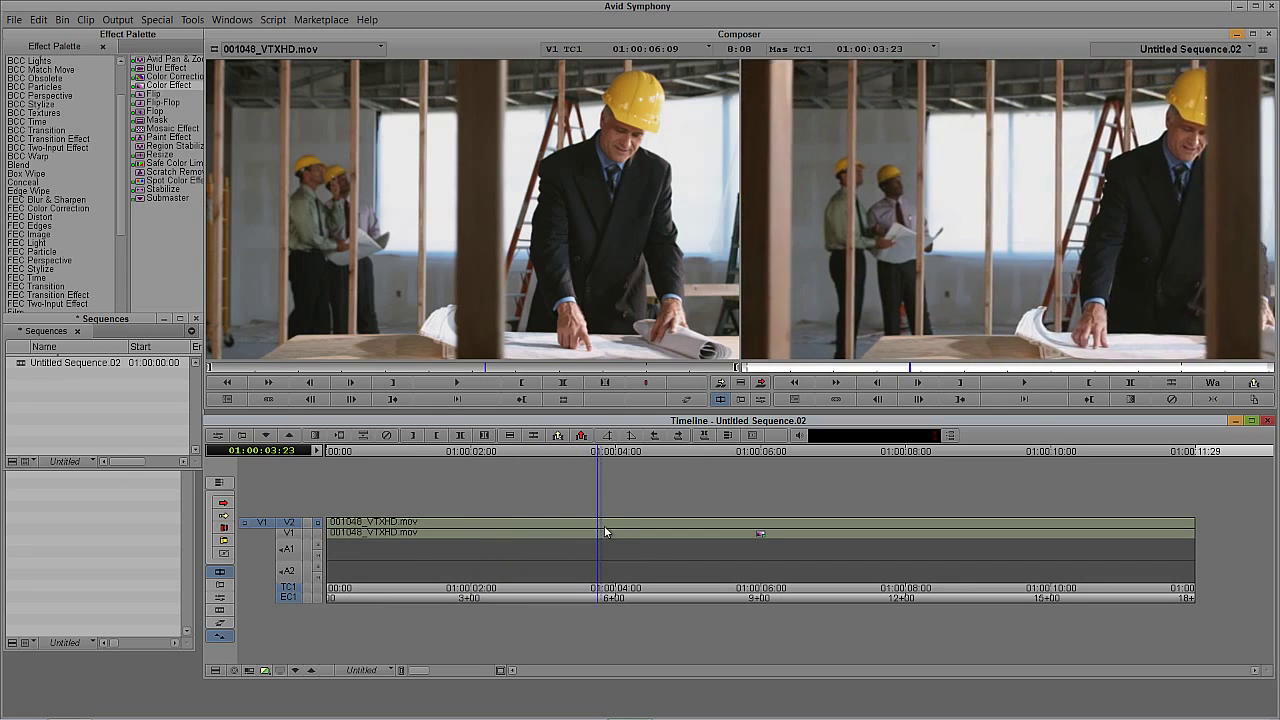
Park at about 01:00:06:25 and apply the AniMatte effect from the Key category to the clip on V2
drag(643, 528, 825, 514)
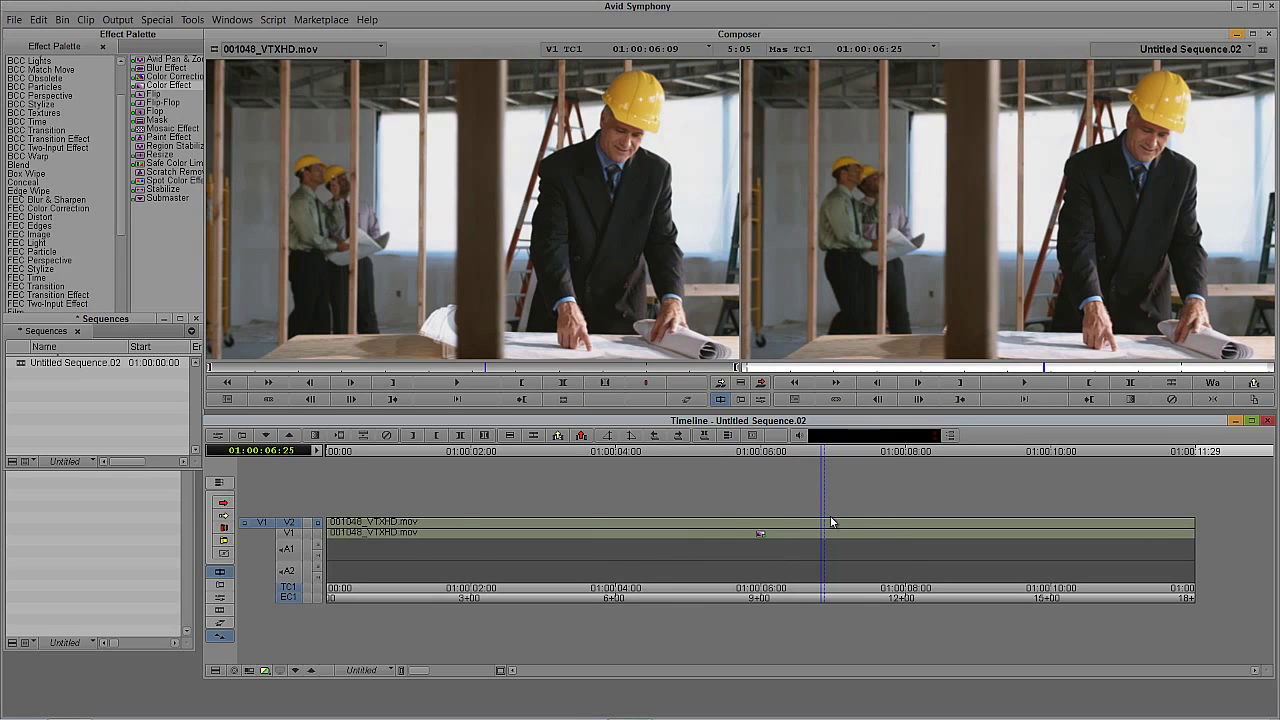
key(ctrl+8)
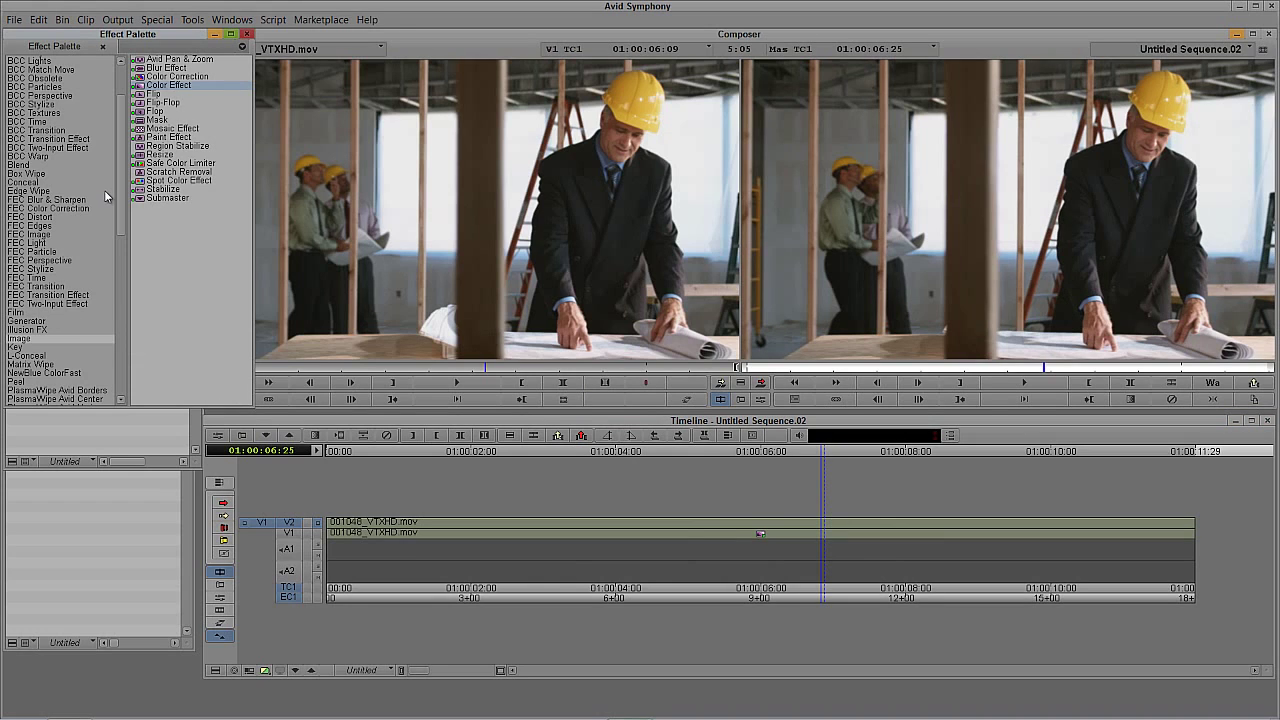
scroll(114, 206, down, 3)
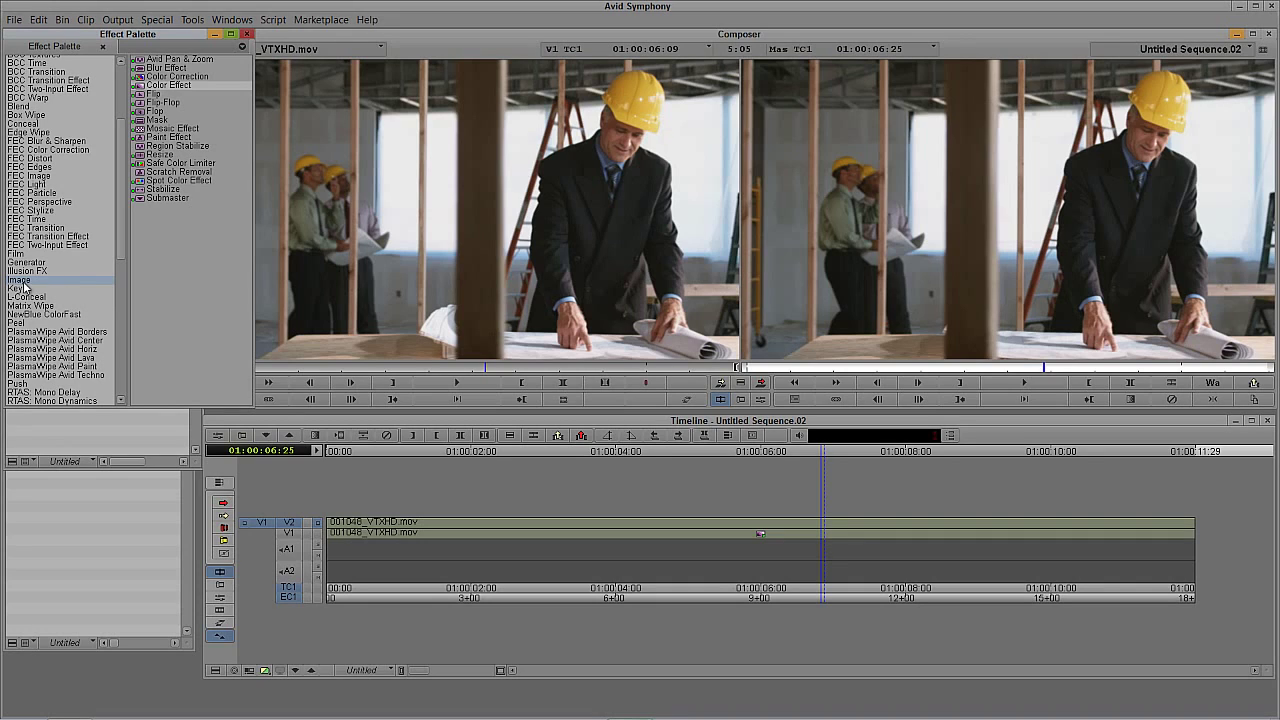
click(17, 290)
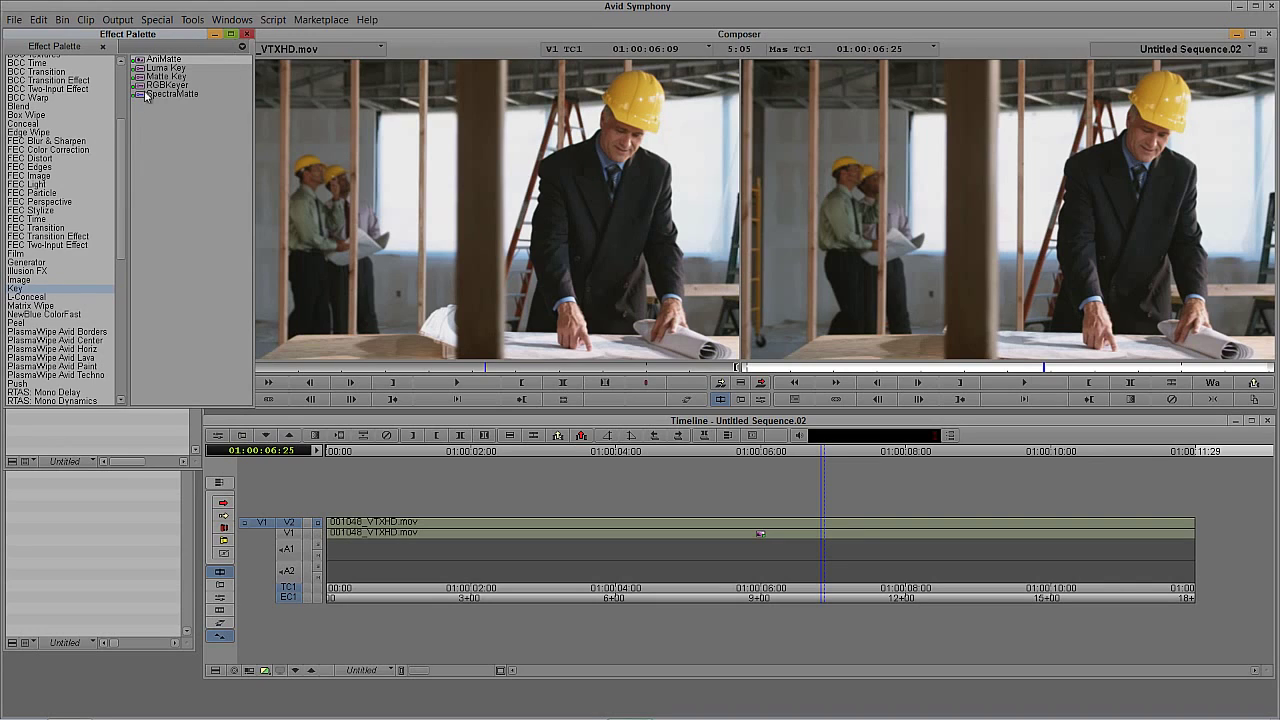
click(141, 62)
drag(141, 62, 810, 522)
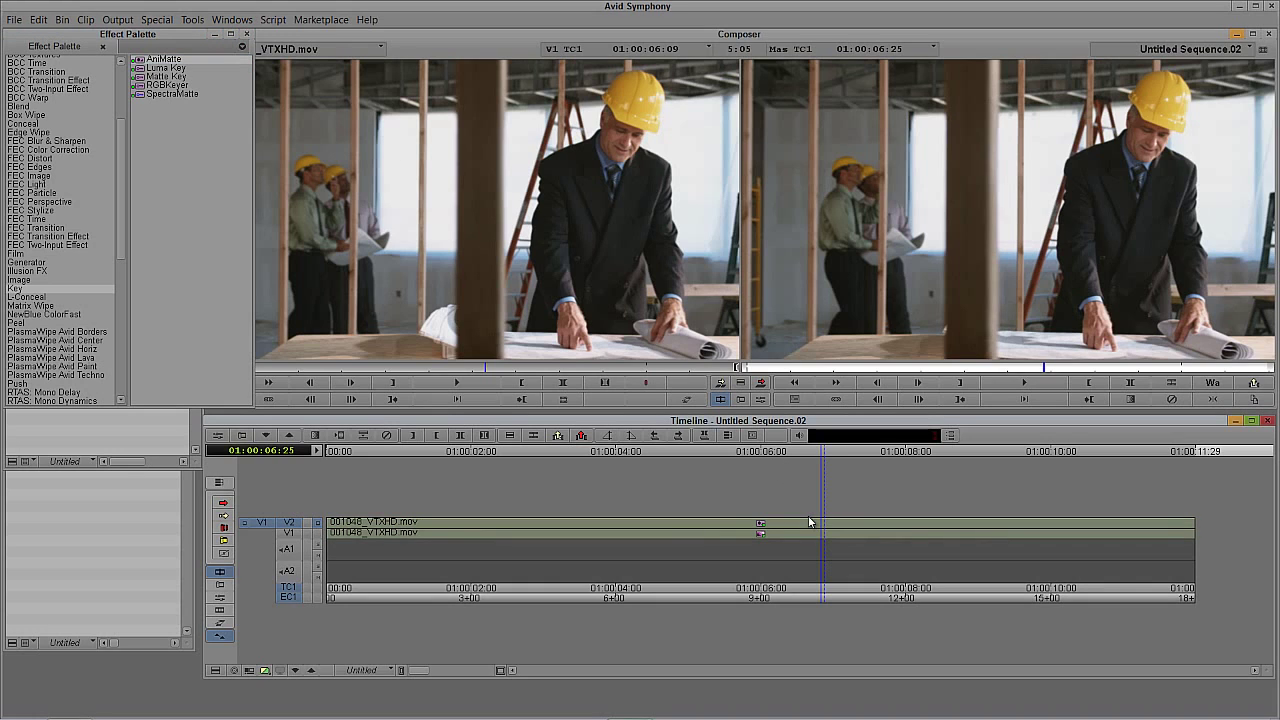
Open the V2 clip's AniMatte effect for editing and draw a rectangular matte around the foreground man's yellow hard hat
click(818, 530)
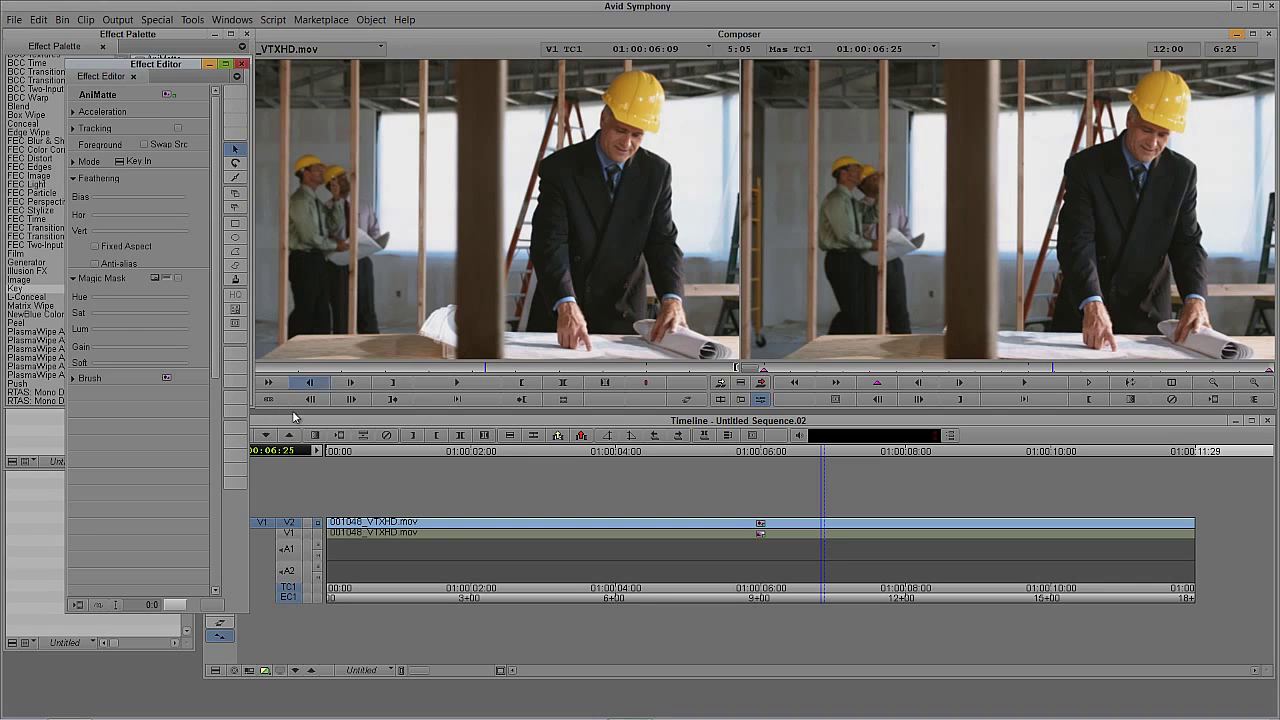
click(1262, 386)
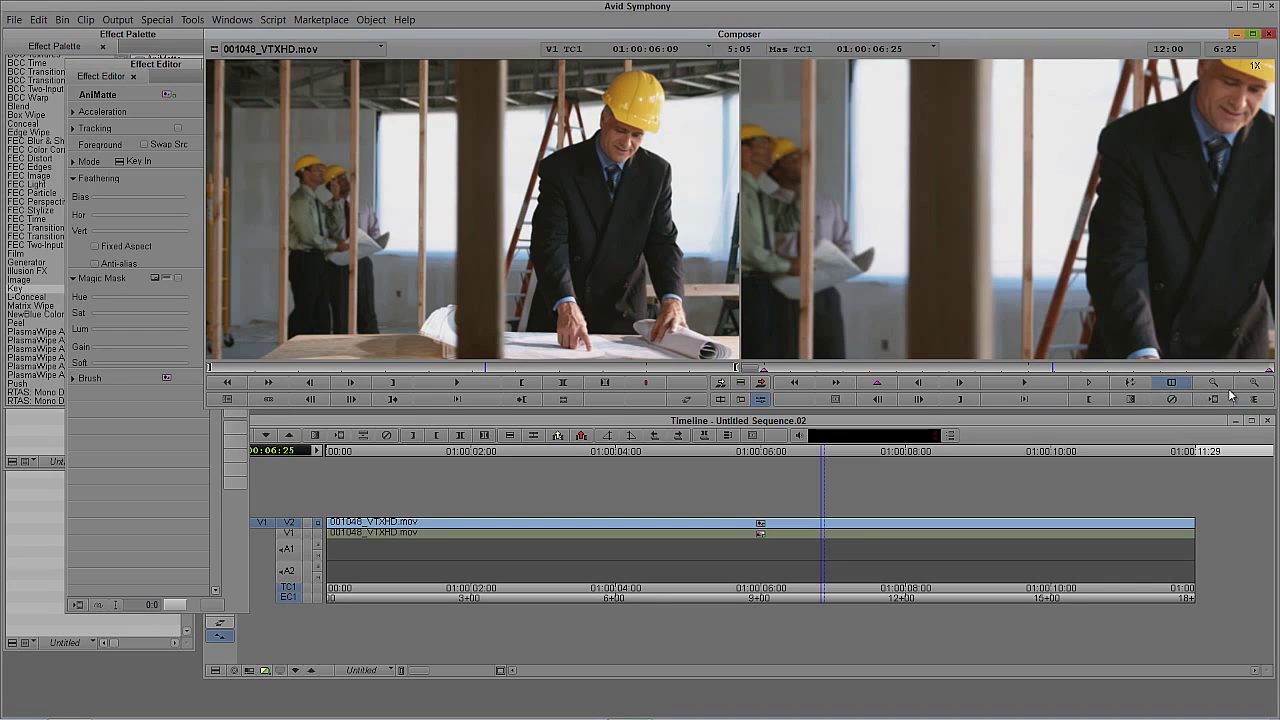
click(1261, 385)
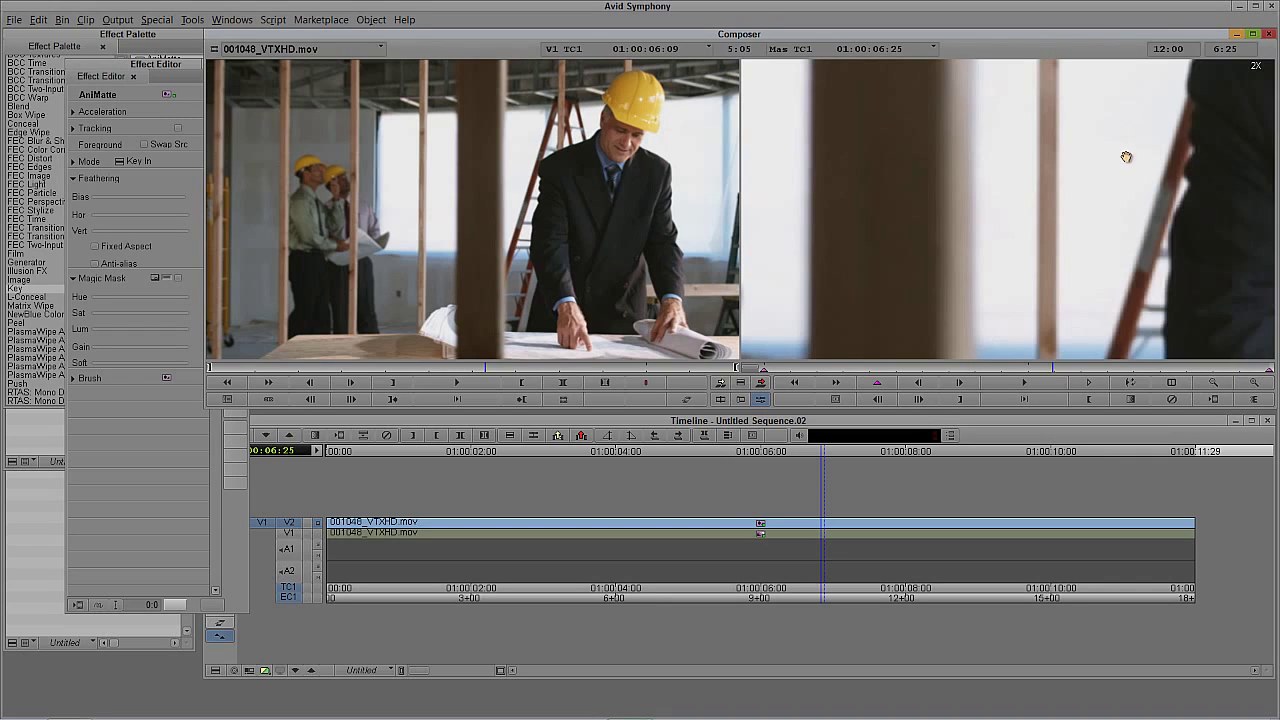
drag(1204, 112, 981, 273)
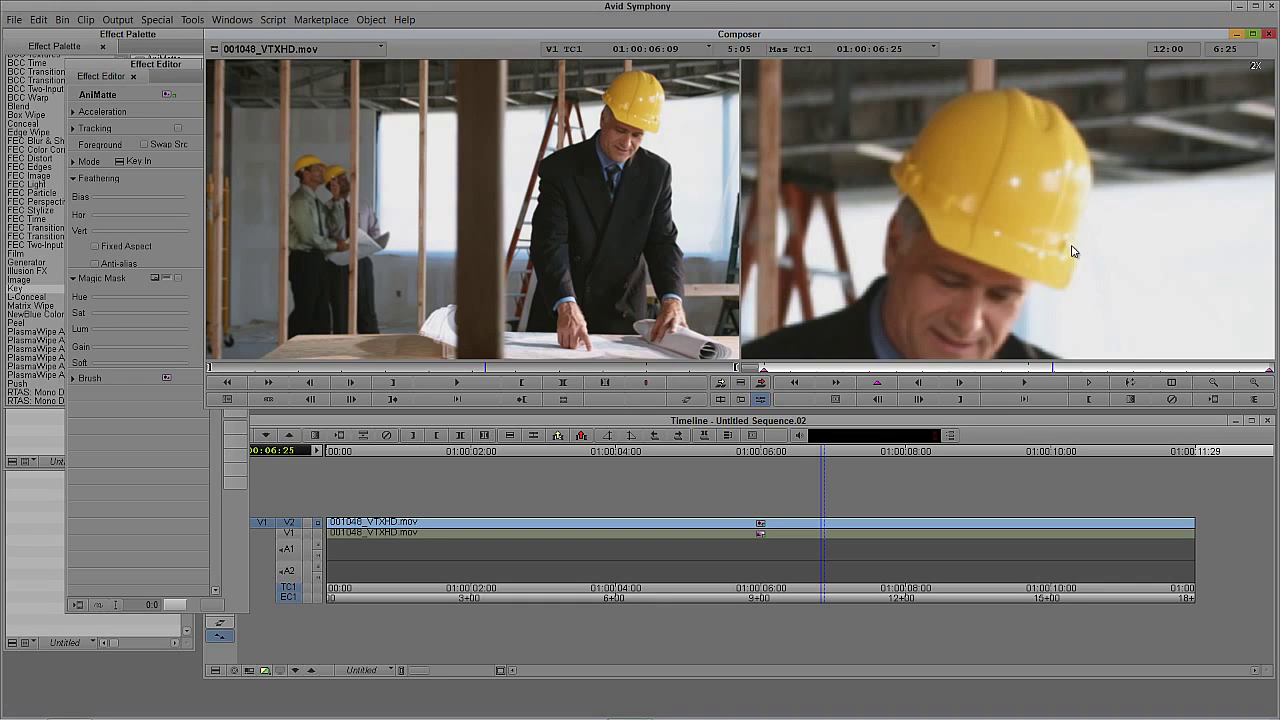
drag(163, 68, 121, 56)
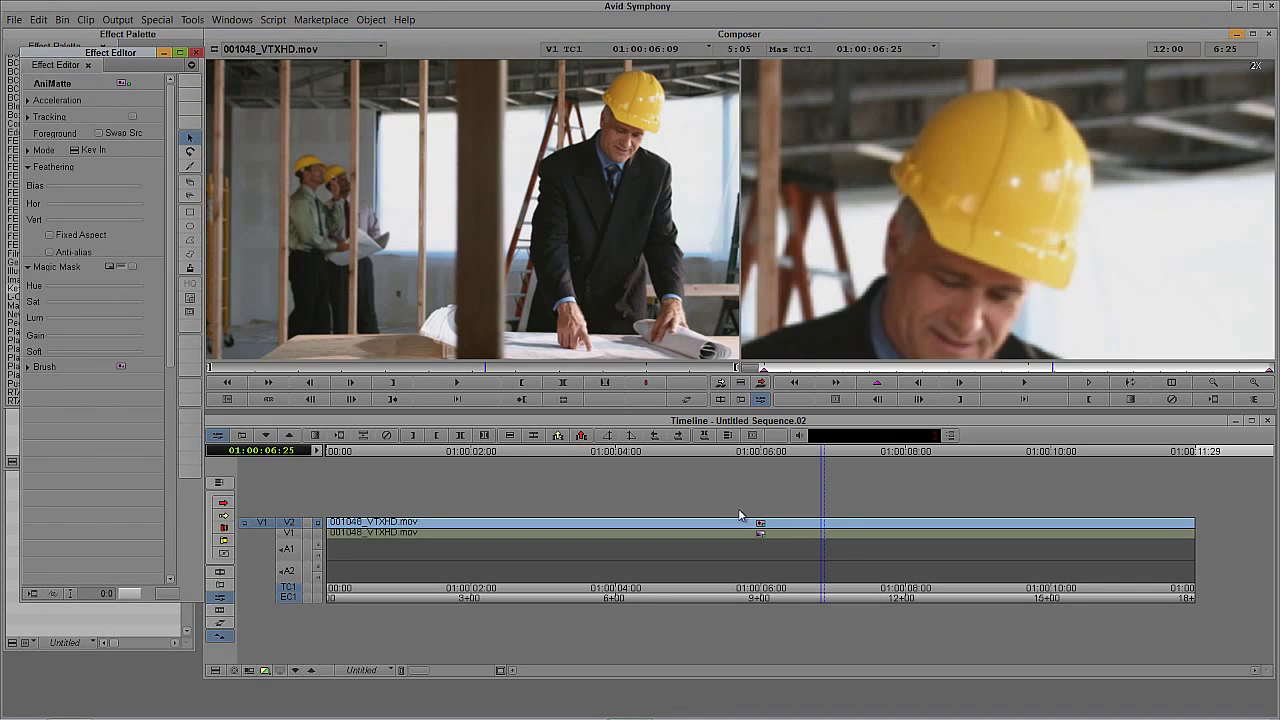
click(190, 212)
drag(862, 71, 1140, 308)
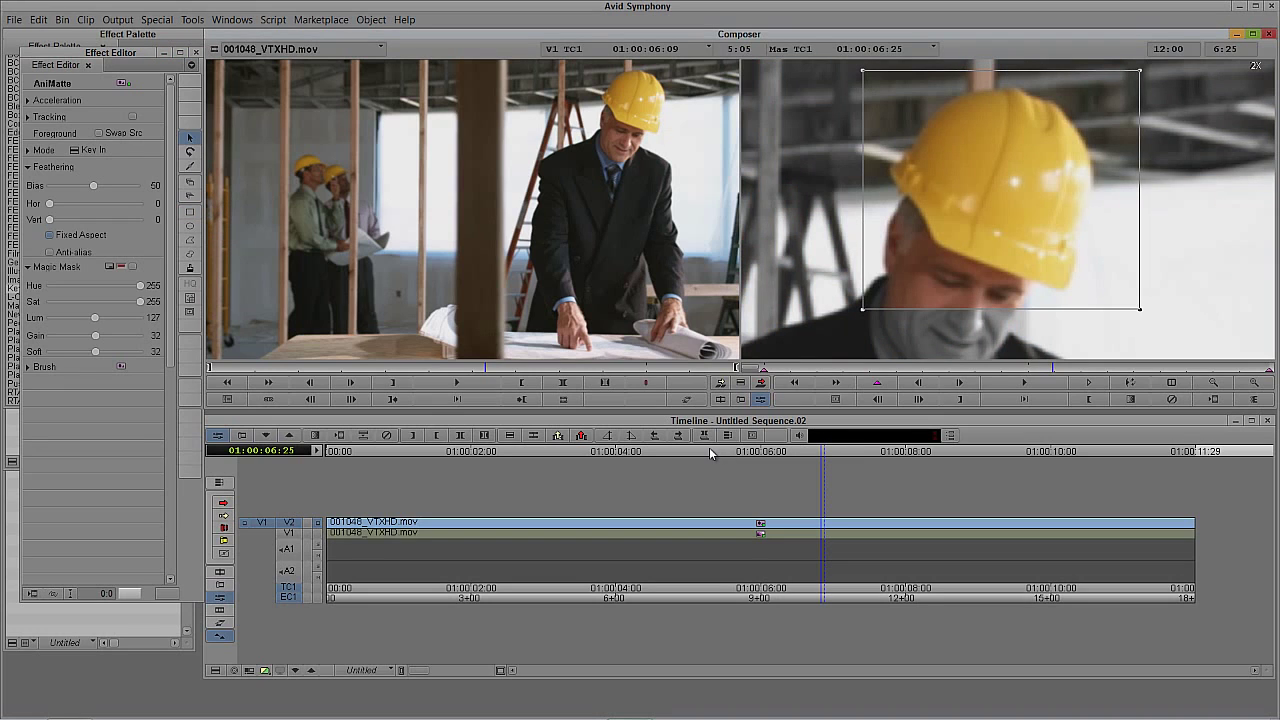
Try an oval matte around the foreground man's hard hat and delete it
click(190, 226)
drag(877, 74, 1147, 321)
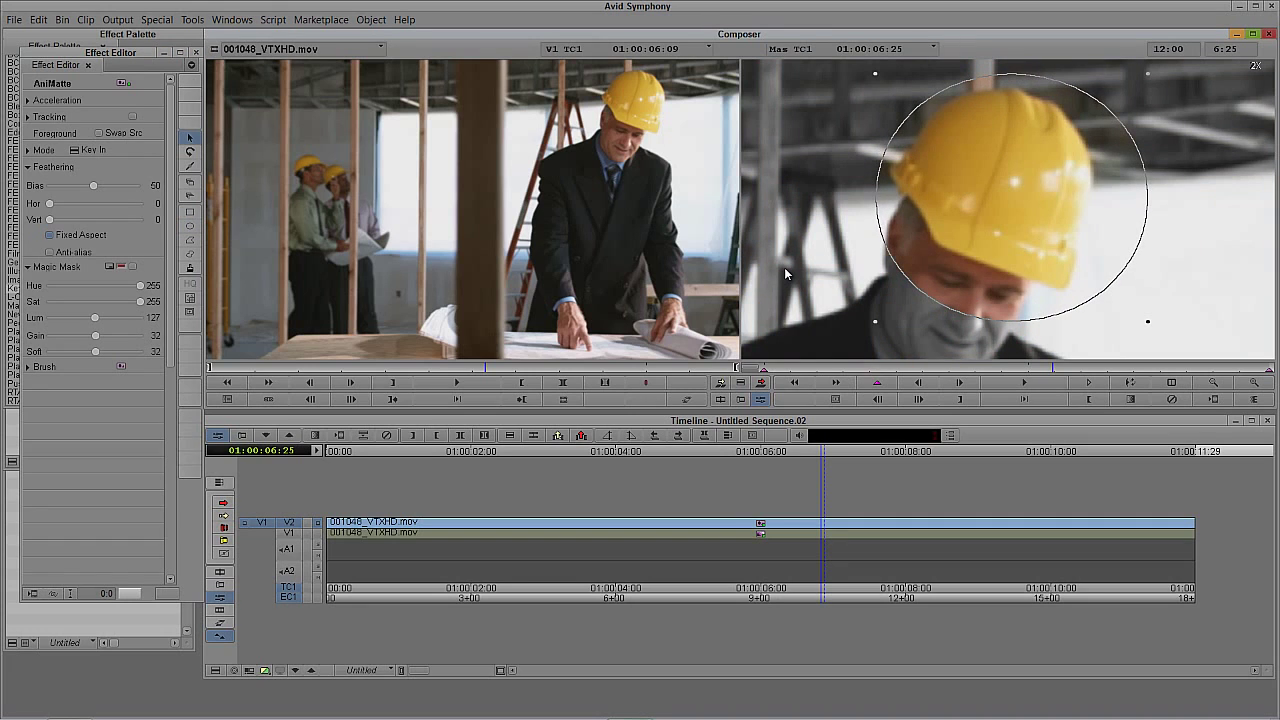
key(Delete)
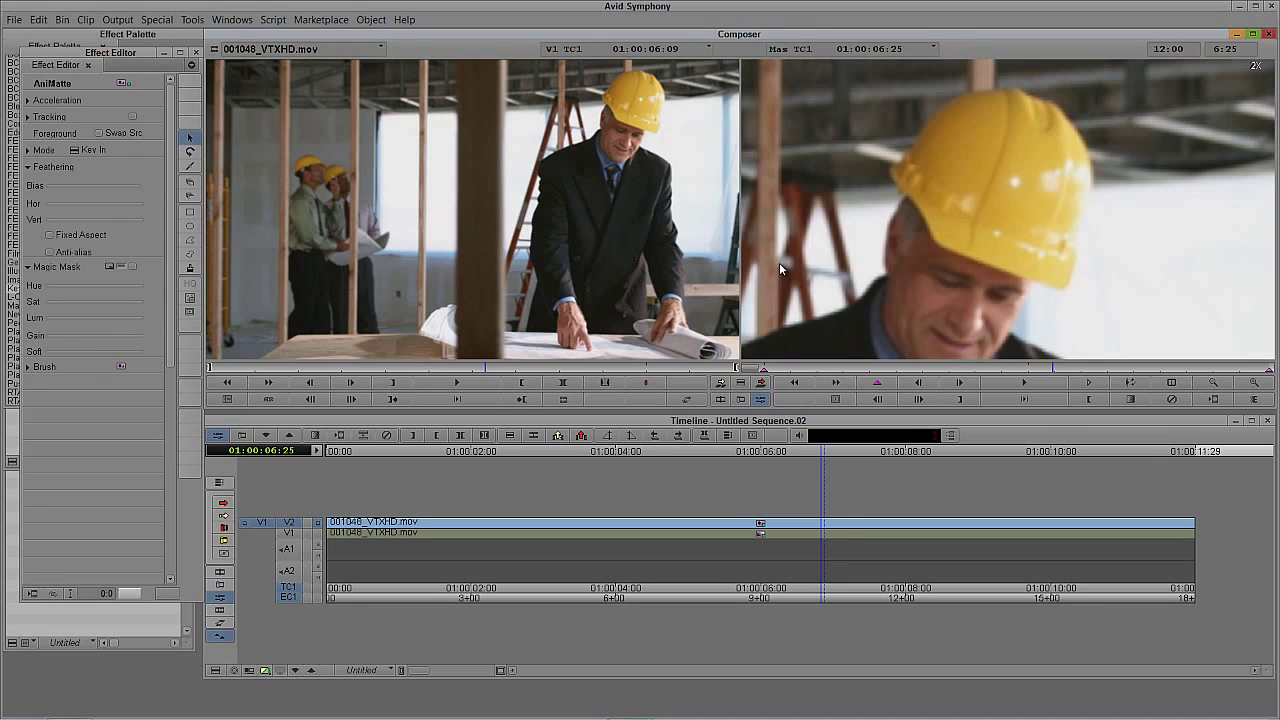
Draw a closed polygon matte tracing the outline of the yellow hard hat and leave effect mode to view the full frame
click(195, 240)
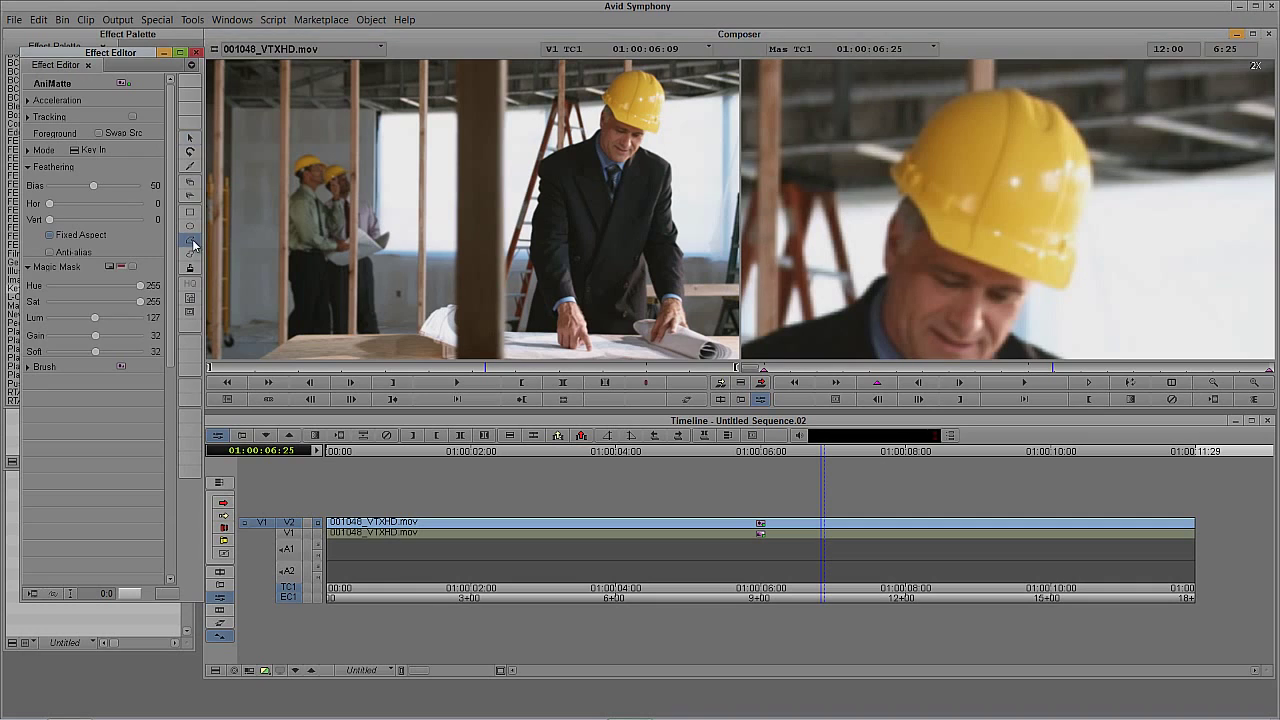
mouse_move(901, 188)
mouse_down()
mouse_move(933, 242)
mouse_move(1066, 293)
mouse_move(1092, 157)
mouse_move(1061, 105)
mouse_move(1004, 86)
mouse_move(956, 92)
mouse_move(908, 130)
mouse_move(906, 198)
mouse_up()
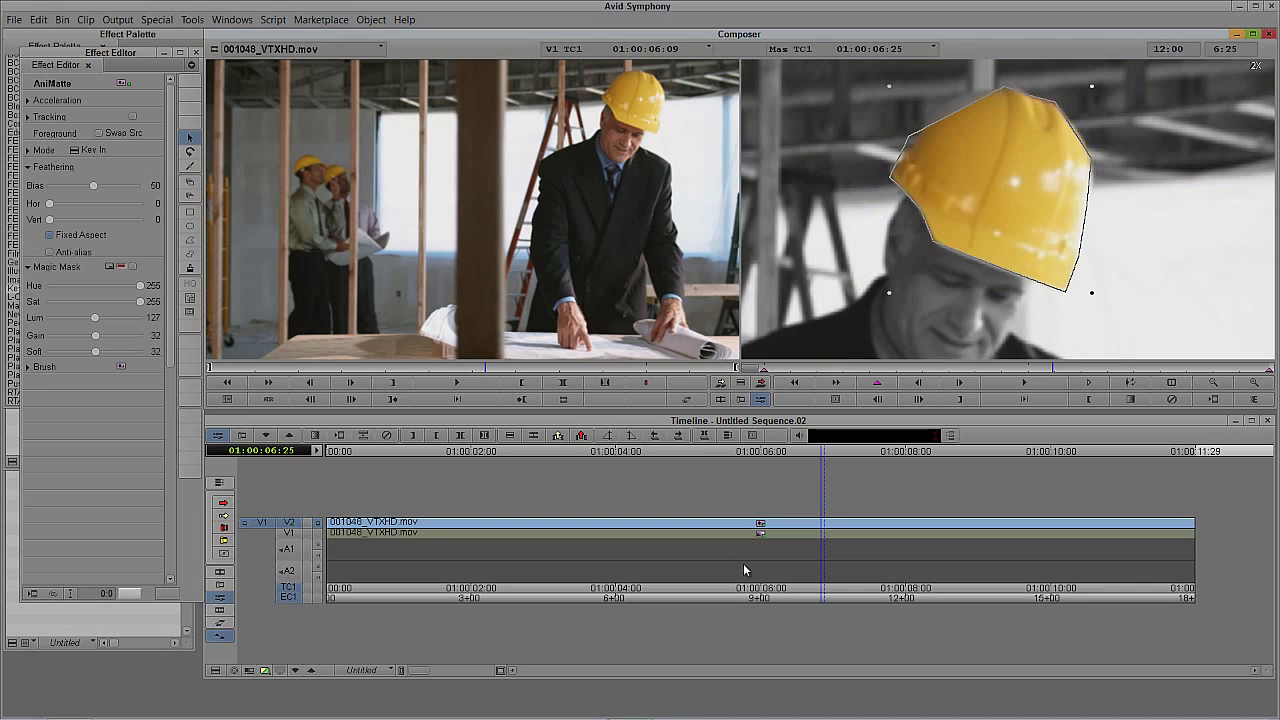
click(747, 557)
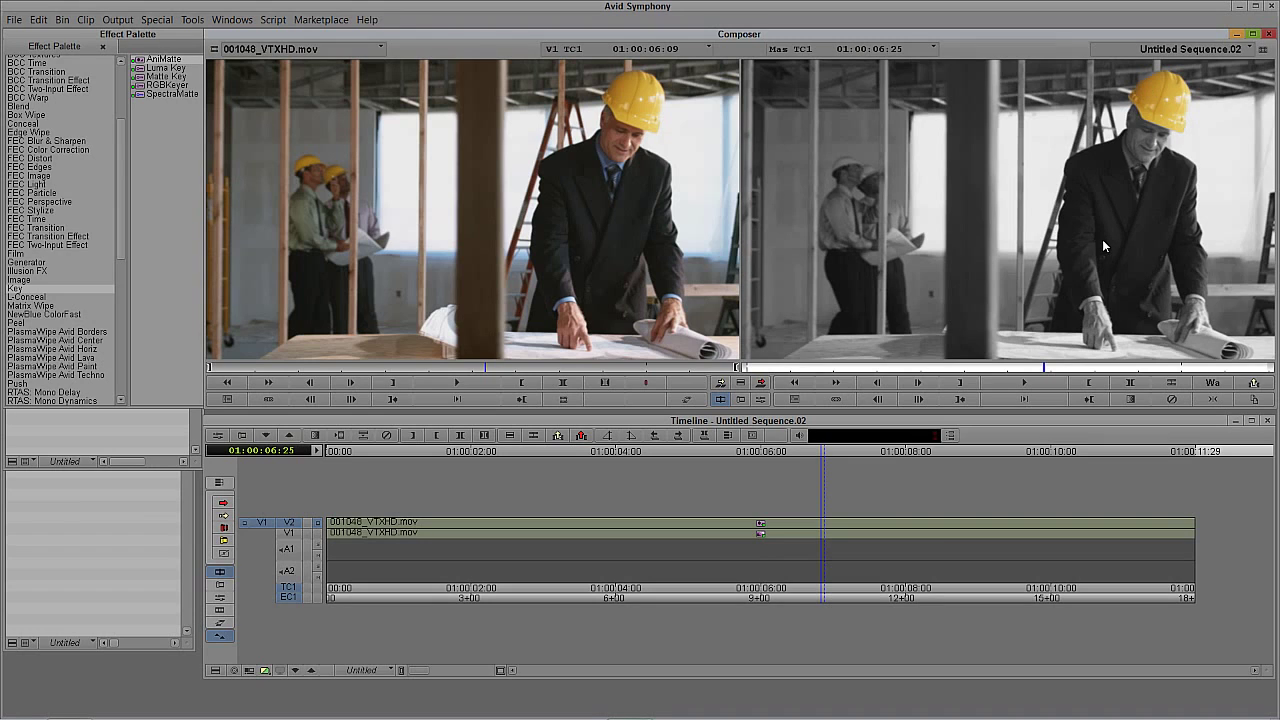
Reopen the AniMatte effect for editing and delete the polygon matte around the hard hat
key(ctrl+8)
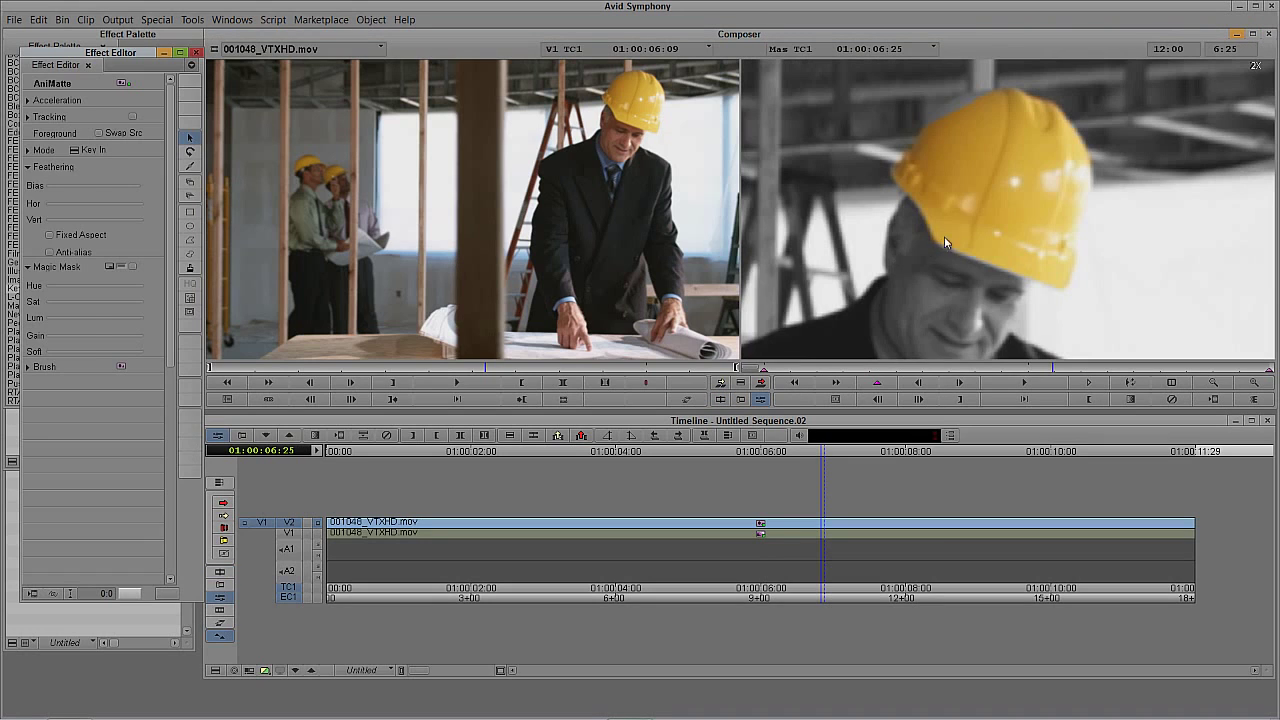
click(971, 220)
click(971, 214)
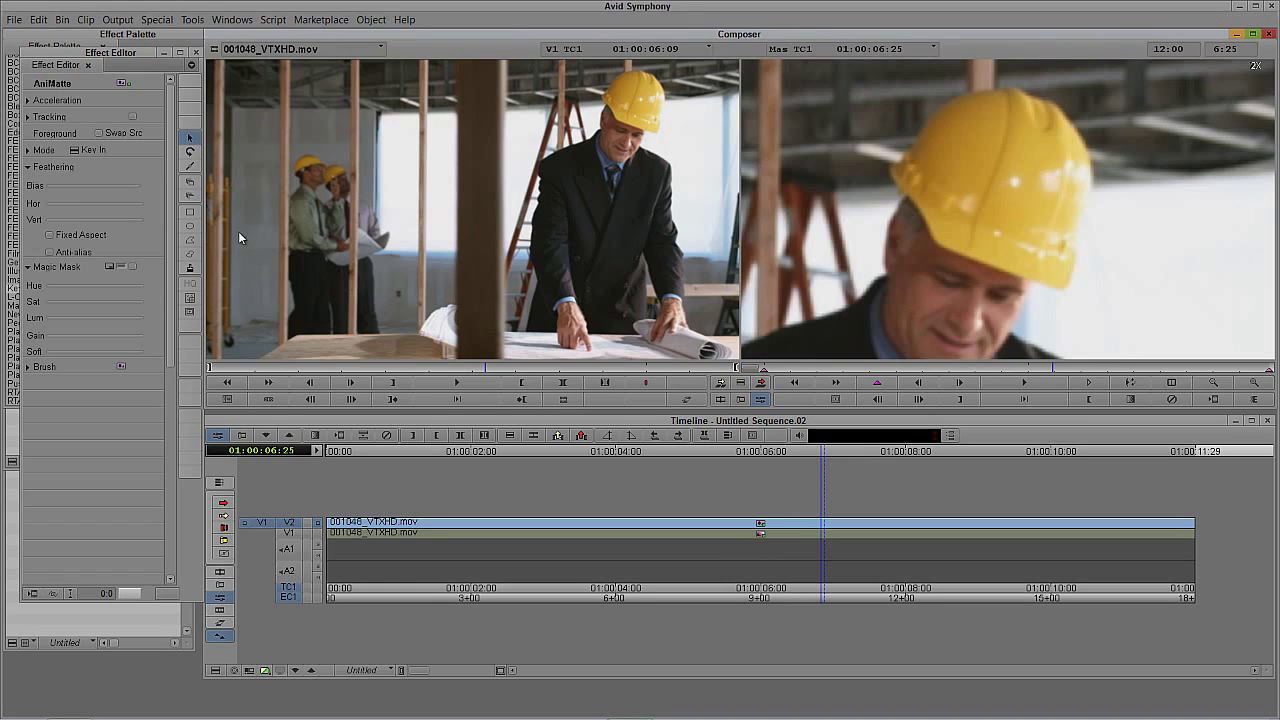
Try a freehand curve matte following the hard hat's outline and remove it
click(192, 256)
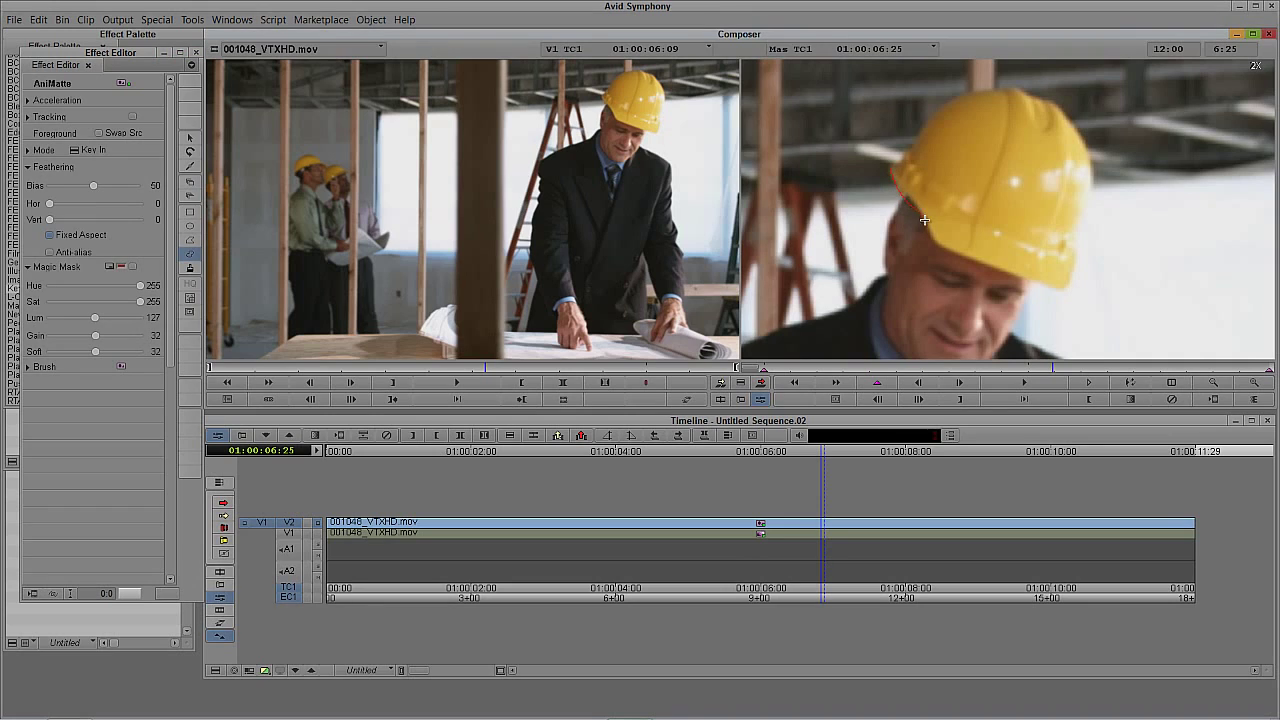
mouse_move(978, 258)
mouse_down()
mouse_move(1071, 289)
mouse_move(1091, 169)
mouse_move(1080, 133)
mouse_move(1052, 101)
mouse_move(989, 89)
mouse_move(926, 123)
mouse_up()
drag(889, 168, 893, 178)
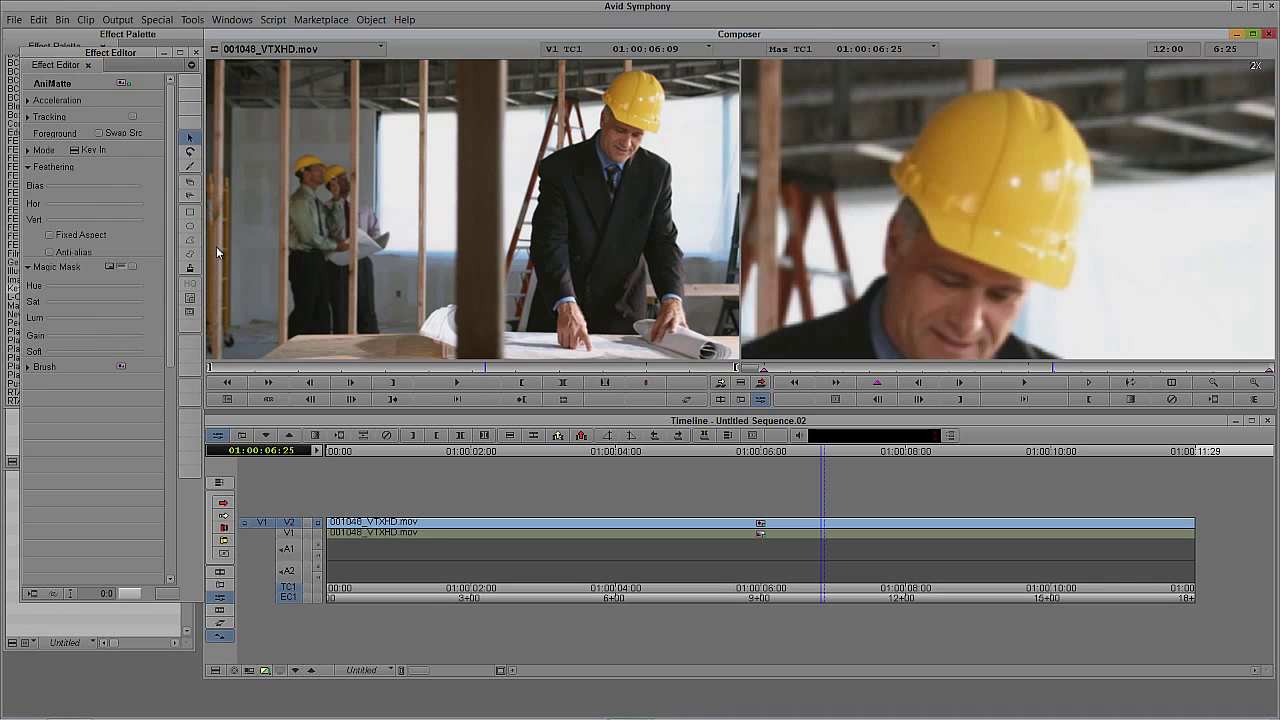
Paint a Brush matte over the yellow hard hat with back-and-forth strokes and select the painted shape
click(191, 269)
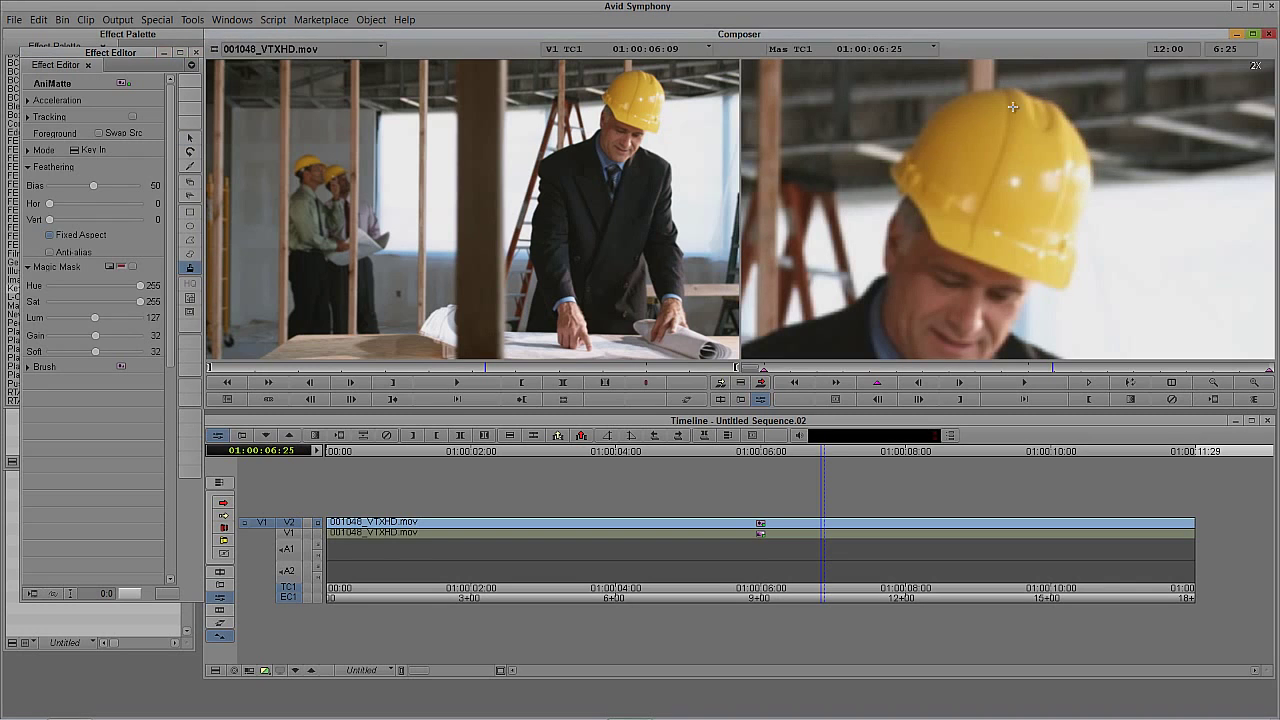
mouse_move(870, 150)
mouse_down()
mouse_move(1060, 130)
mouse_move(1075, 173)
mouse_move(1050, 265)
mouse_move(1085, 300)
mouse_move(1075, 312)
mouse_up()
click(190, 137)
click(919, 172)
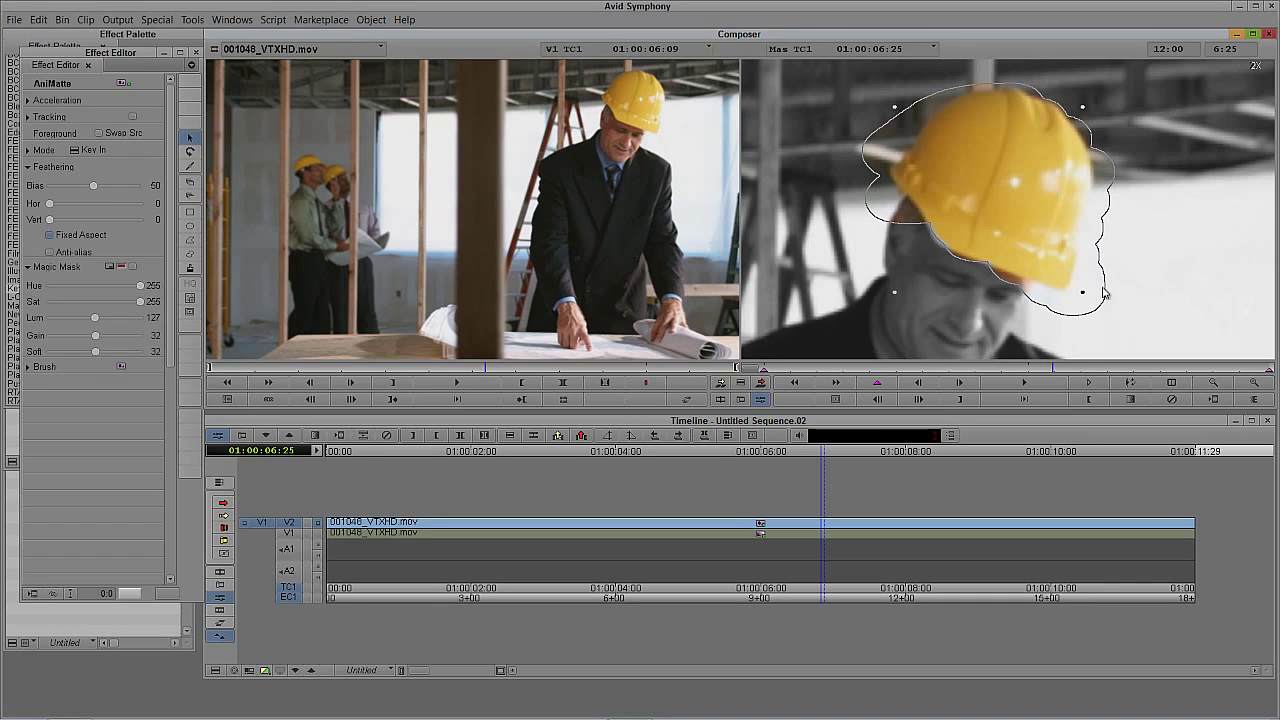
Try reshaping control points on the painted brush path with the Reshape Tool and delete the brush matte
click(194, 169)
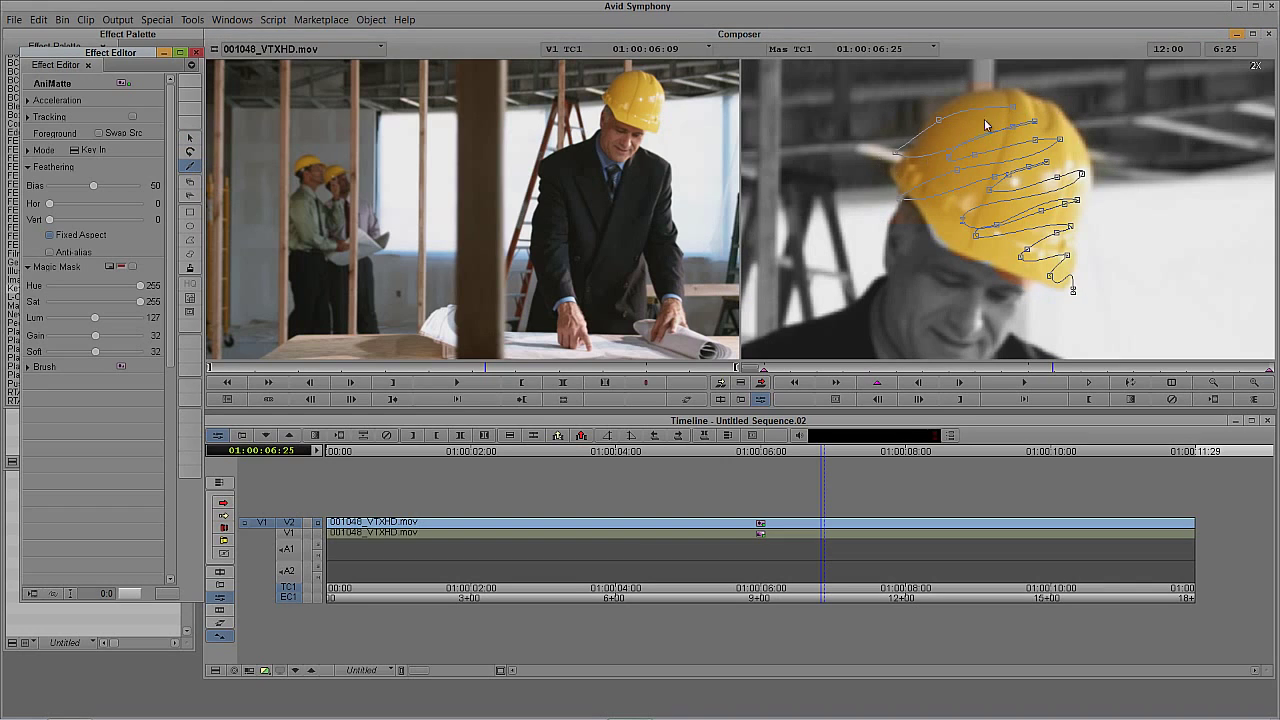
click(940, 121)
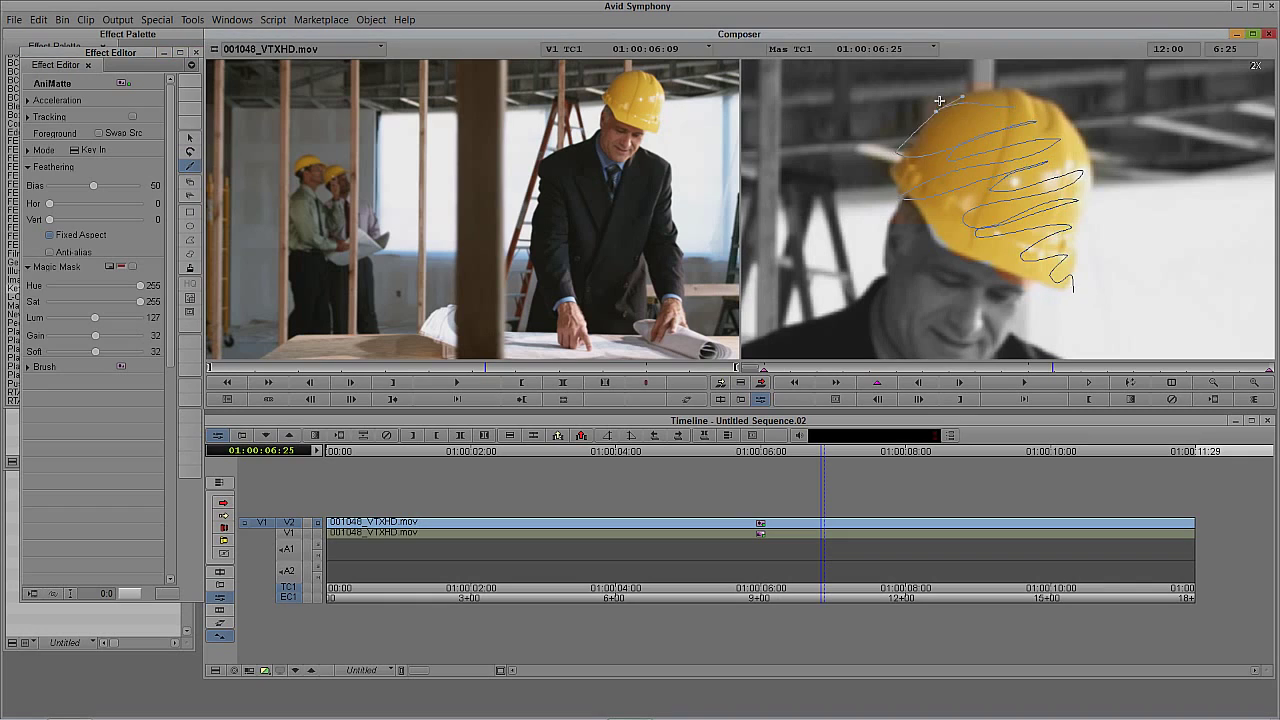
click(1009, 137)
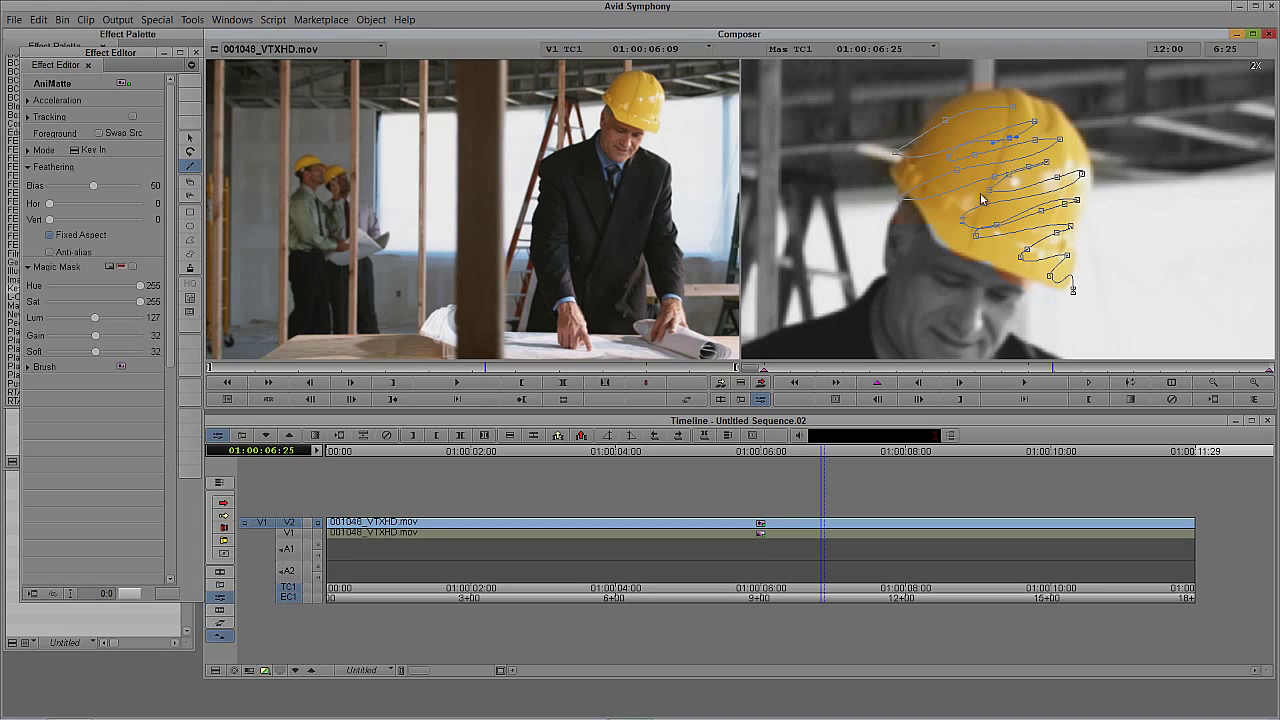
click(190, 140)
click(921, 178)
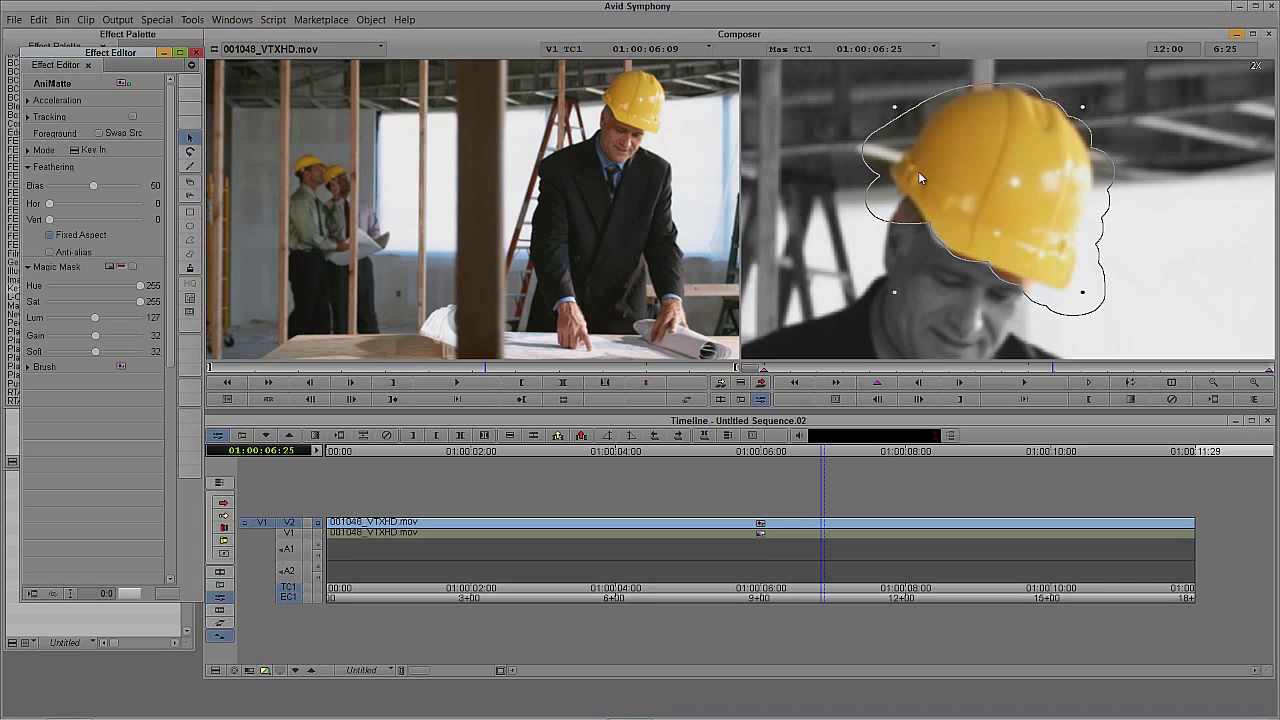
key(Delete)
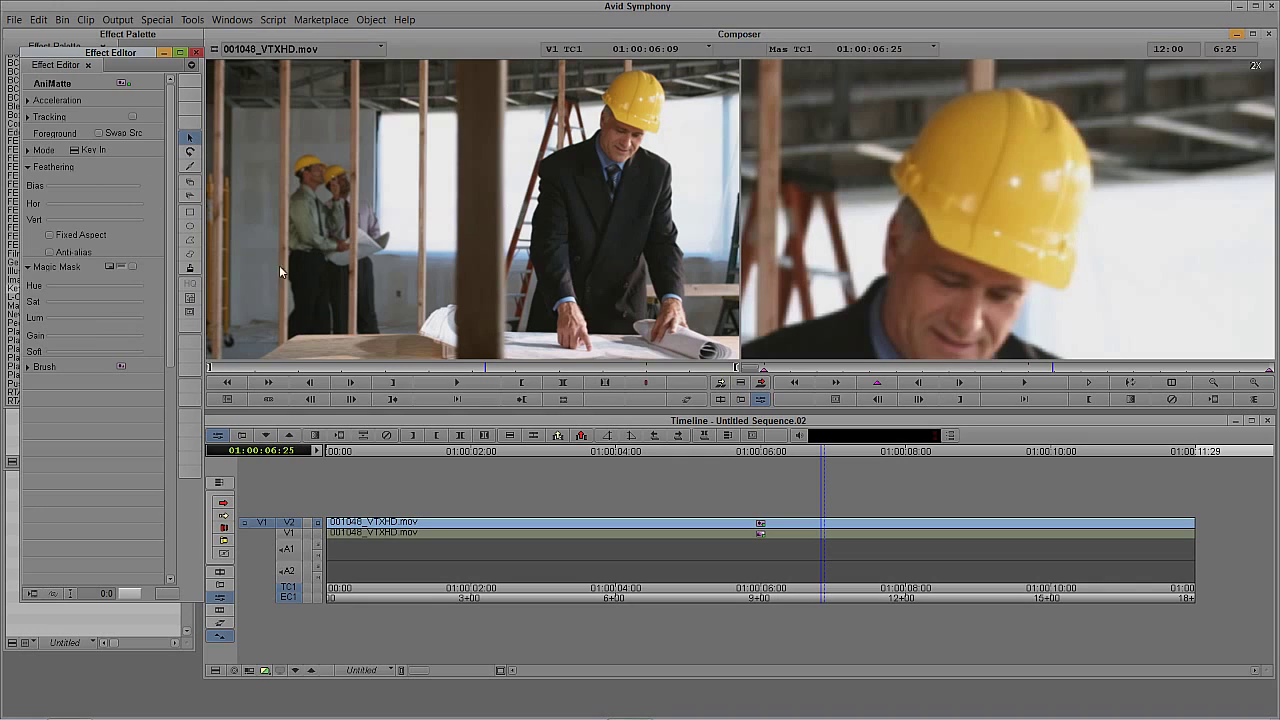
Draw a closed polygon matte point by point around the edge of the yellow hard hat at 01:00:06:25
click(191, 255)
click(190, 240)
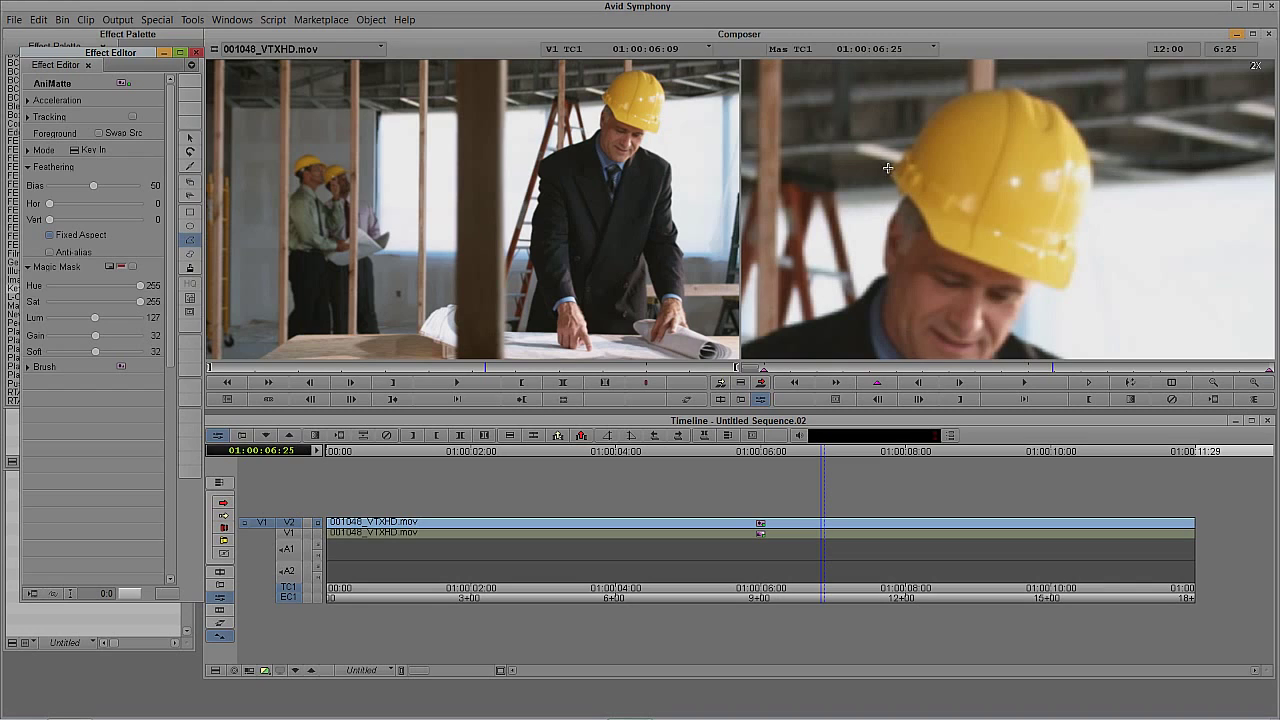
click(887, 168)
click(917, 212)
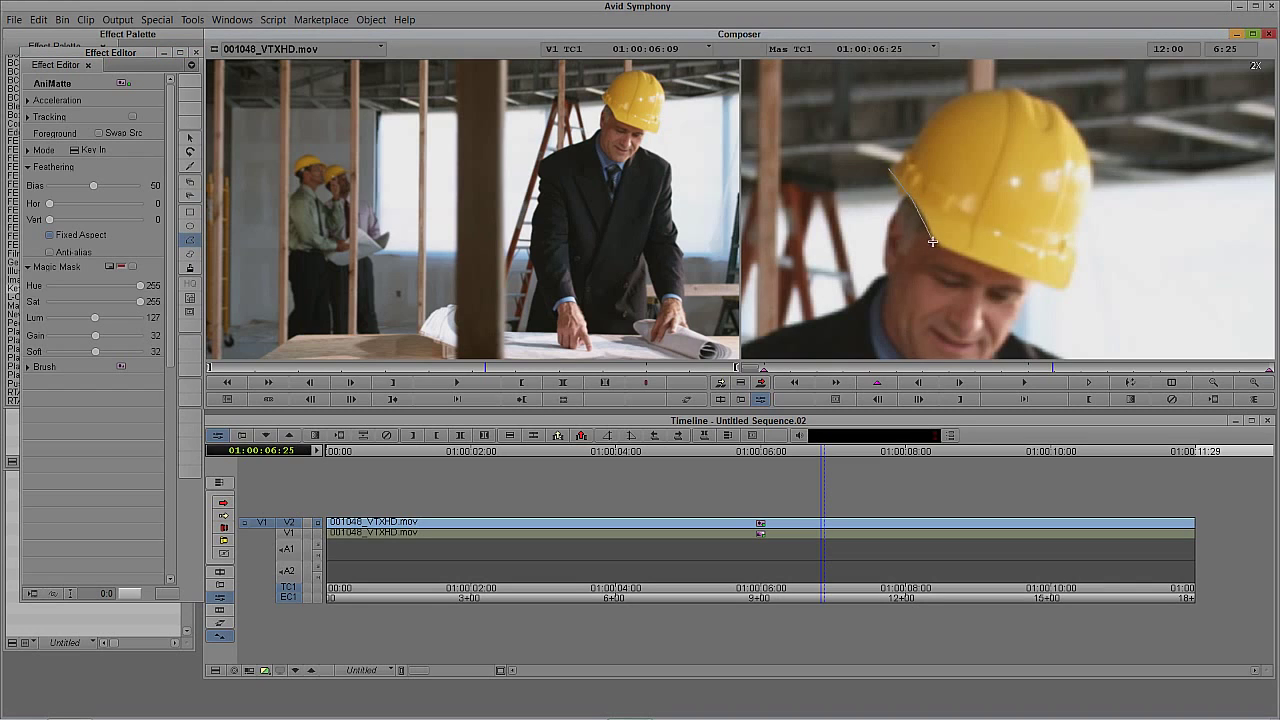
click(935, 243)
click(1067, 290)
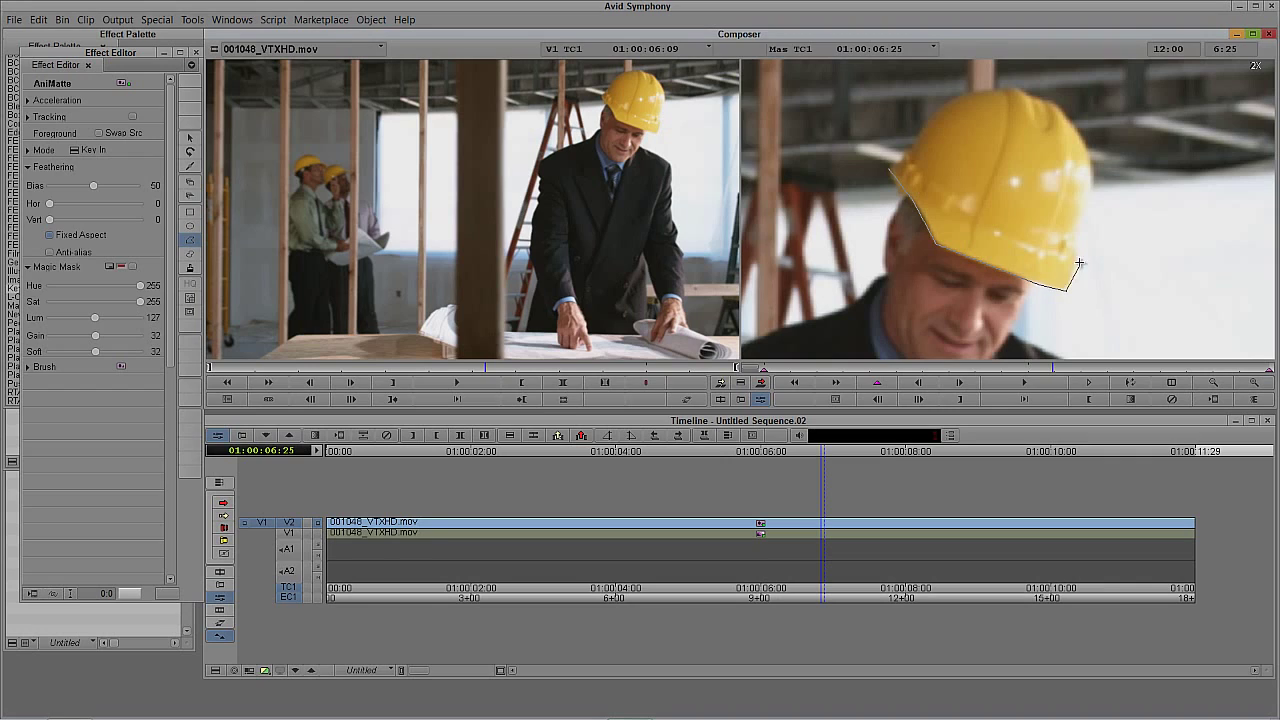
click(1090, 183)
click(1042, 97)
click(1015, 87)
click(960, 95)
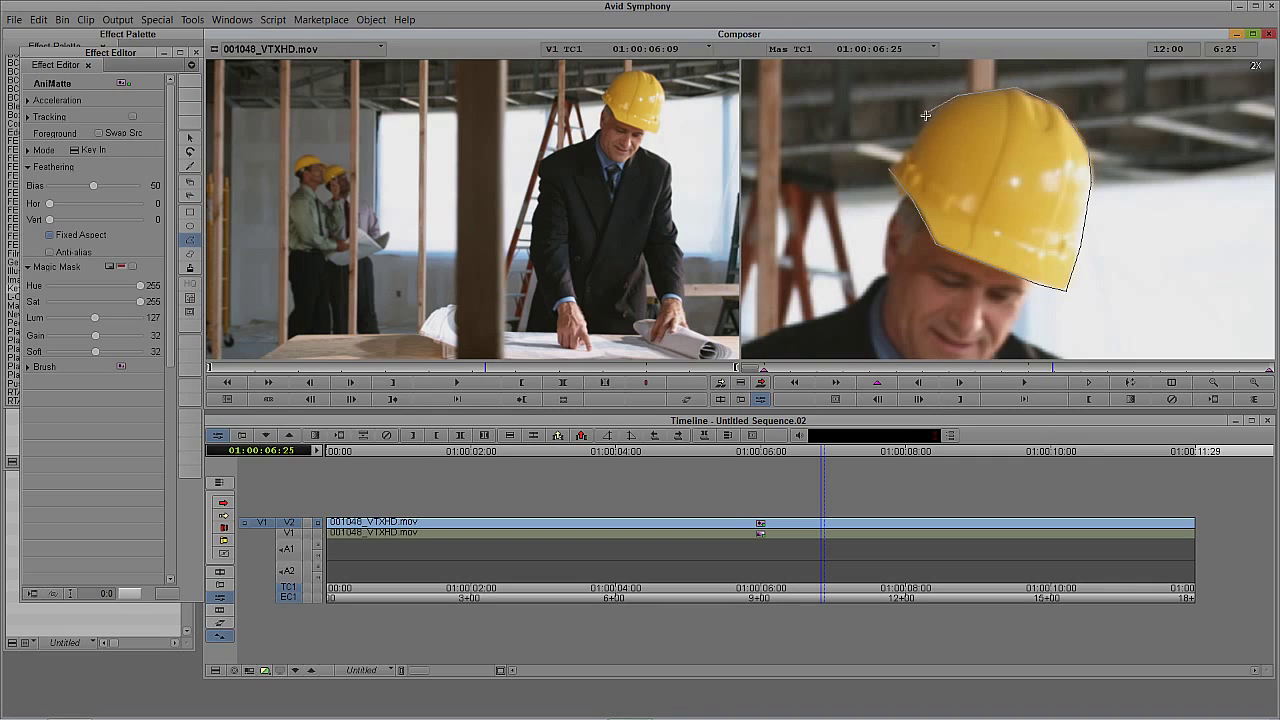
click(889, 168)
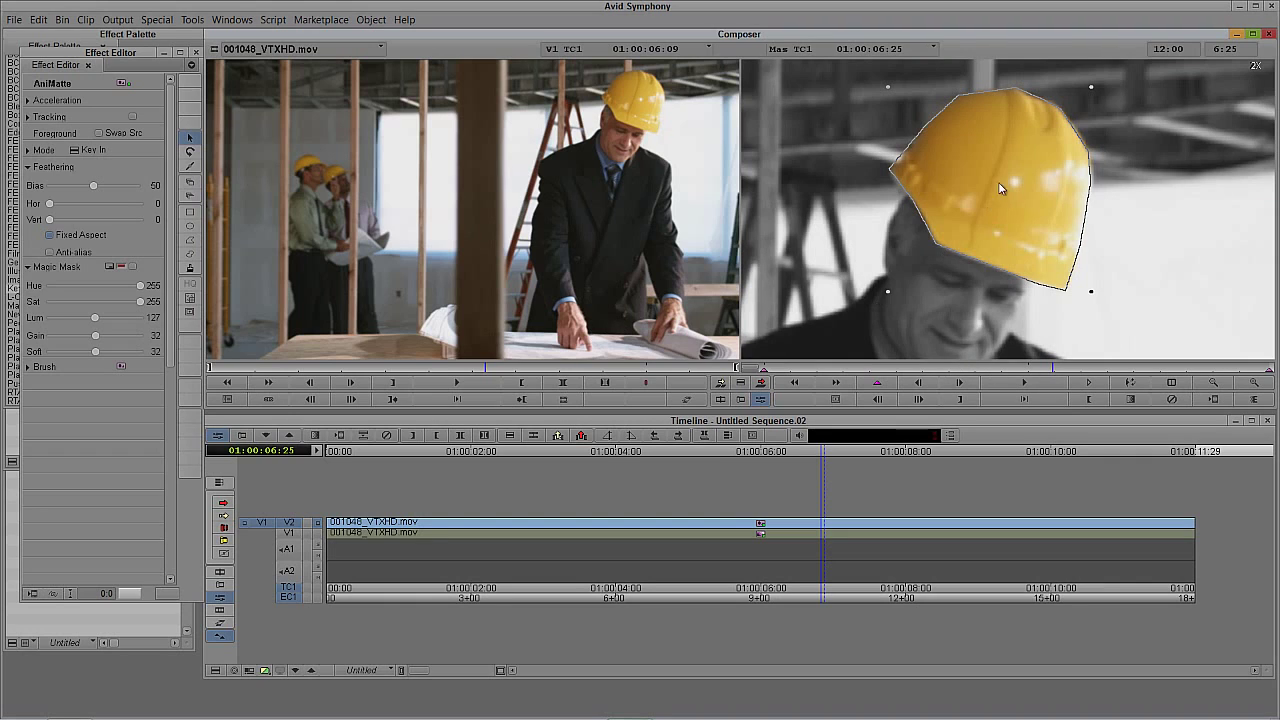
Set the hard hat matte's horizontal feathering to 4 with Fixed Aspect on and leave effect mode to view the composite
click(47, 206)
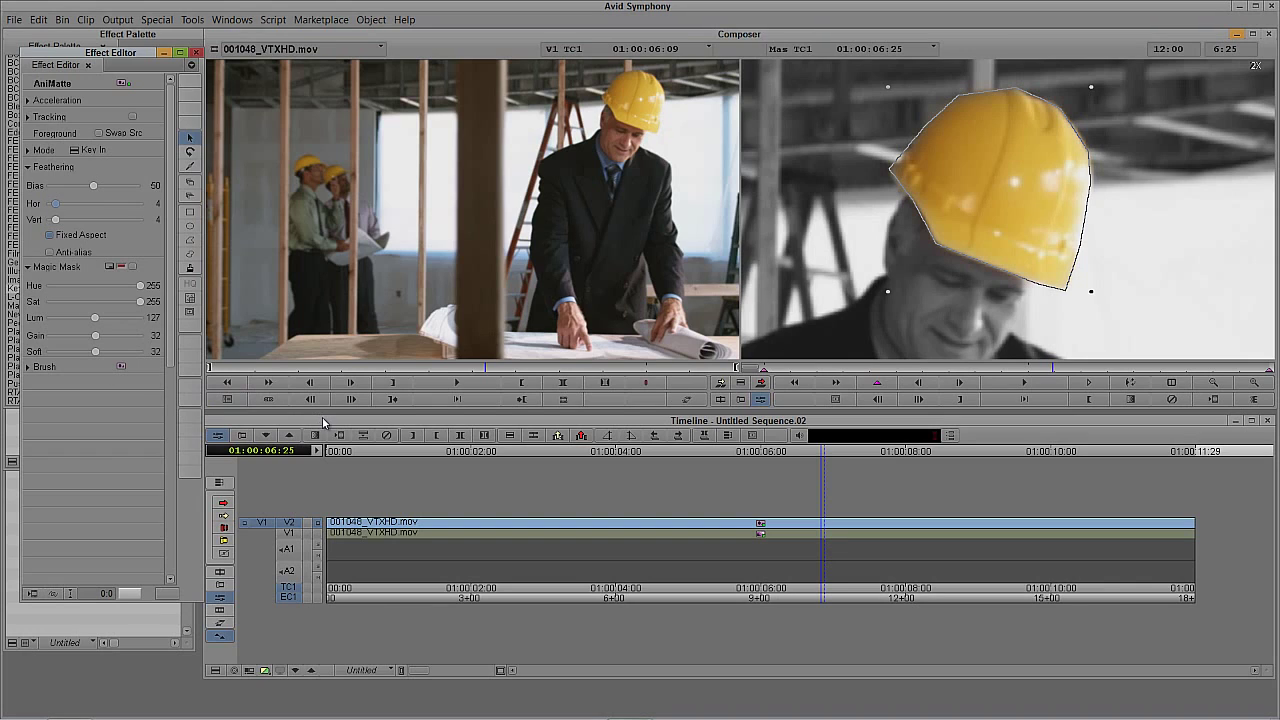
key(Escape)
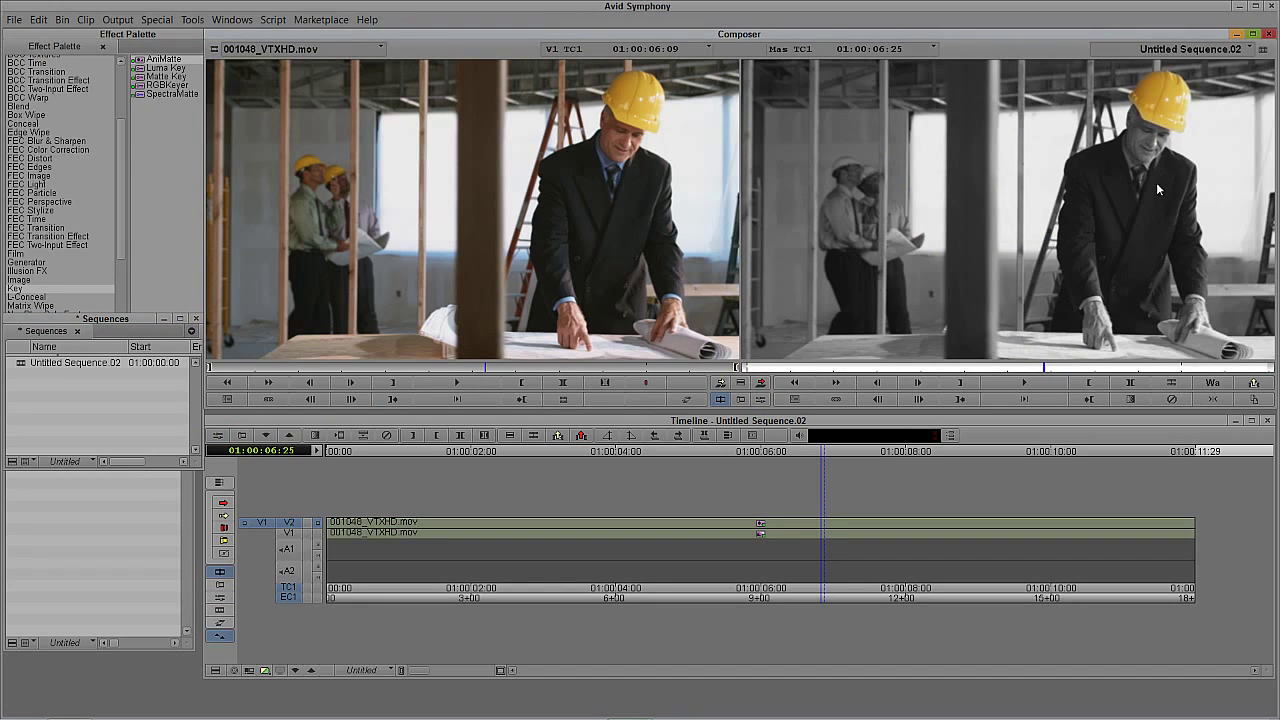
Reopen the AniMatte effect for editing, add a keyframe at 01:00:06:25 and select the hard hat matte
key(ctrl+8)
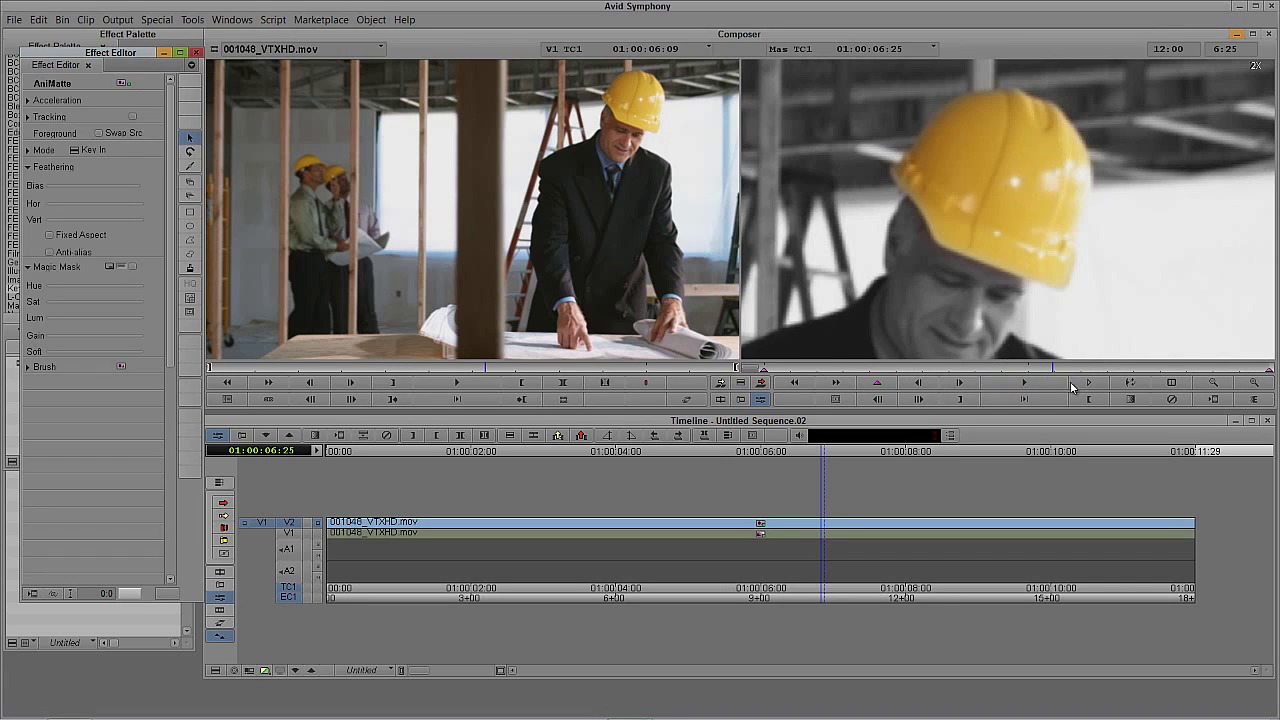
click(884, 384)
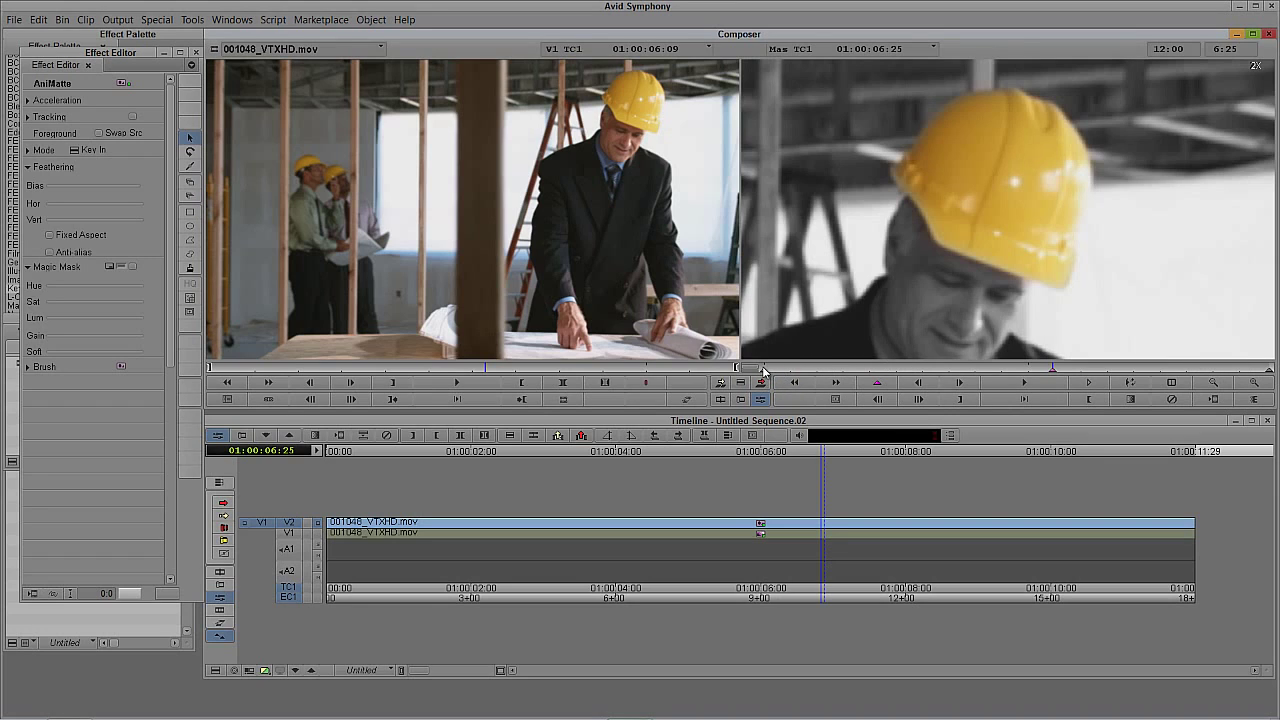
click(1022, 219)
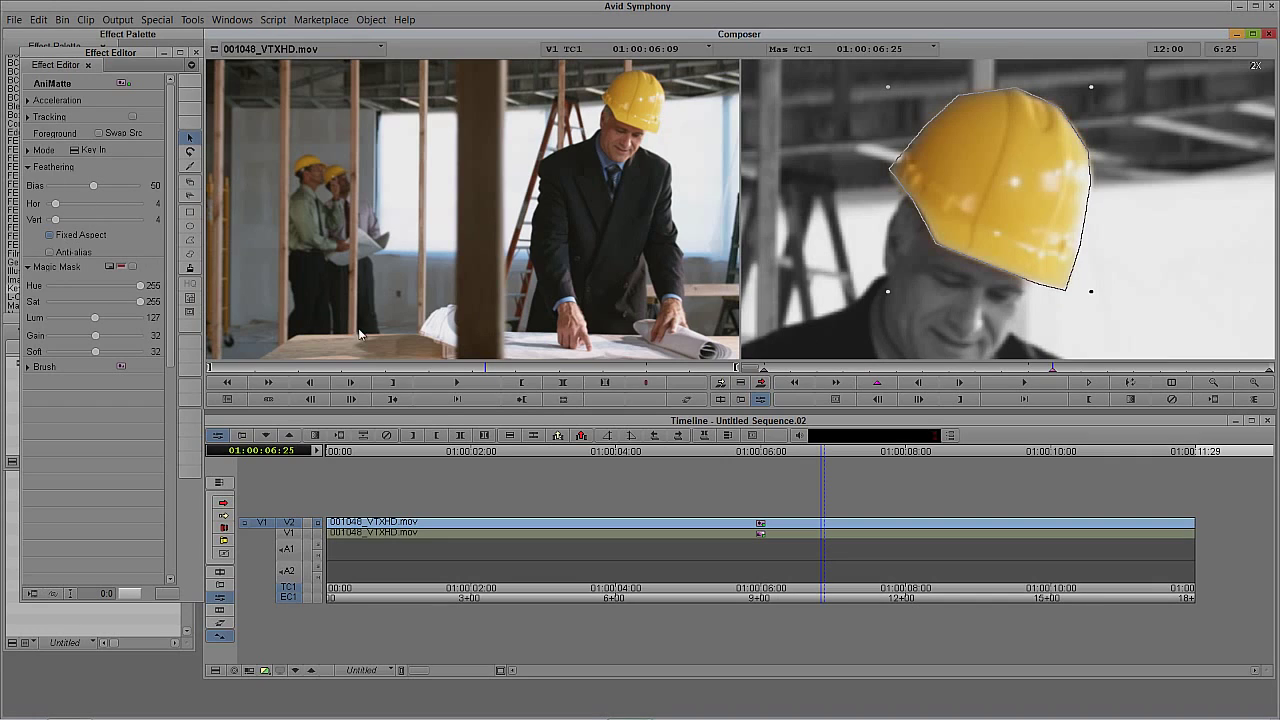
Check the matte's position against the hard hat at the clip's first and last keyframes and return to the 01:00:06:25 keyframe
click(763, 370)
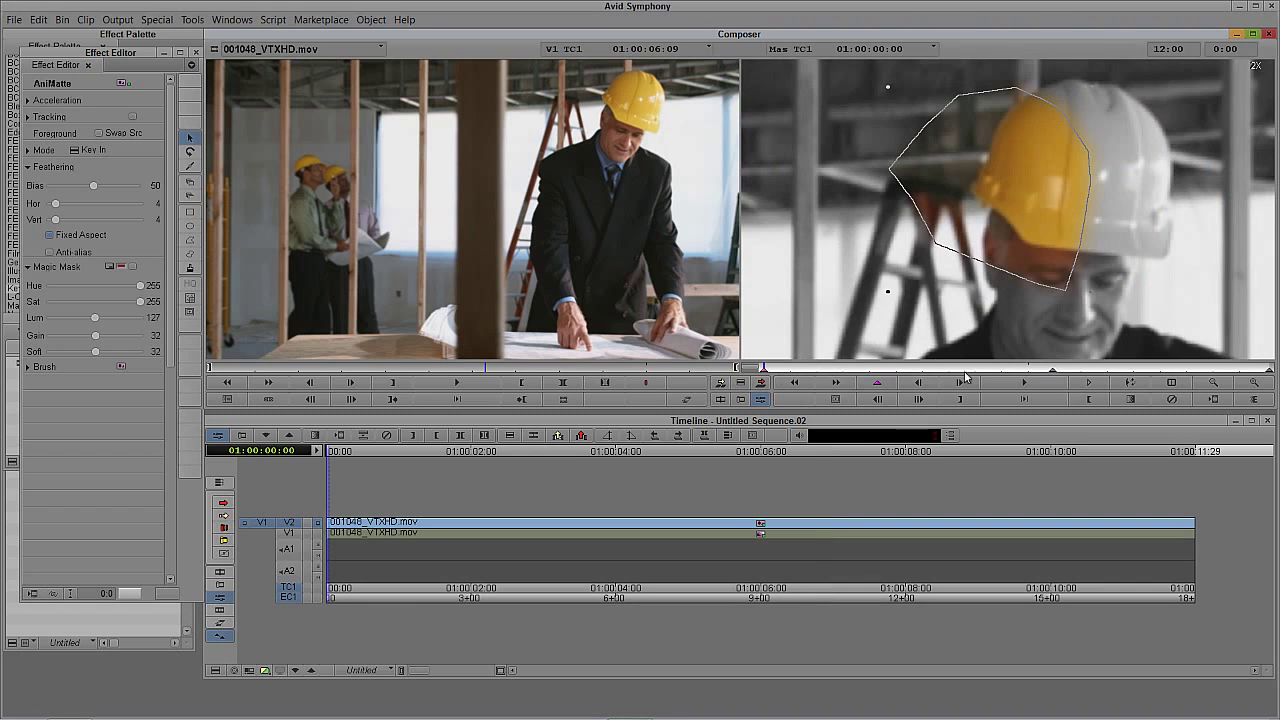
click(1270, 372)
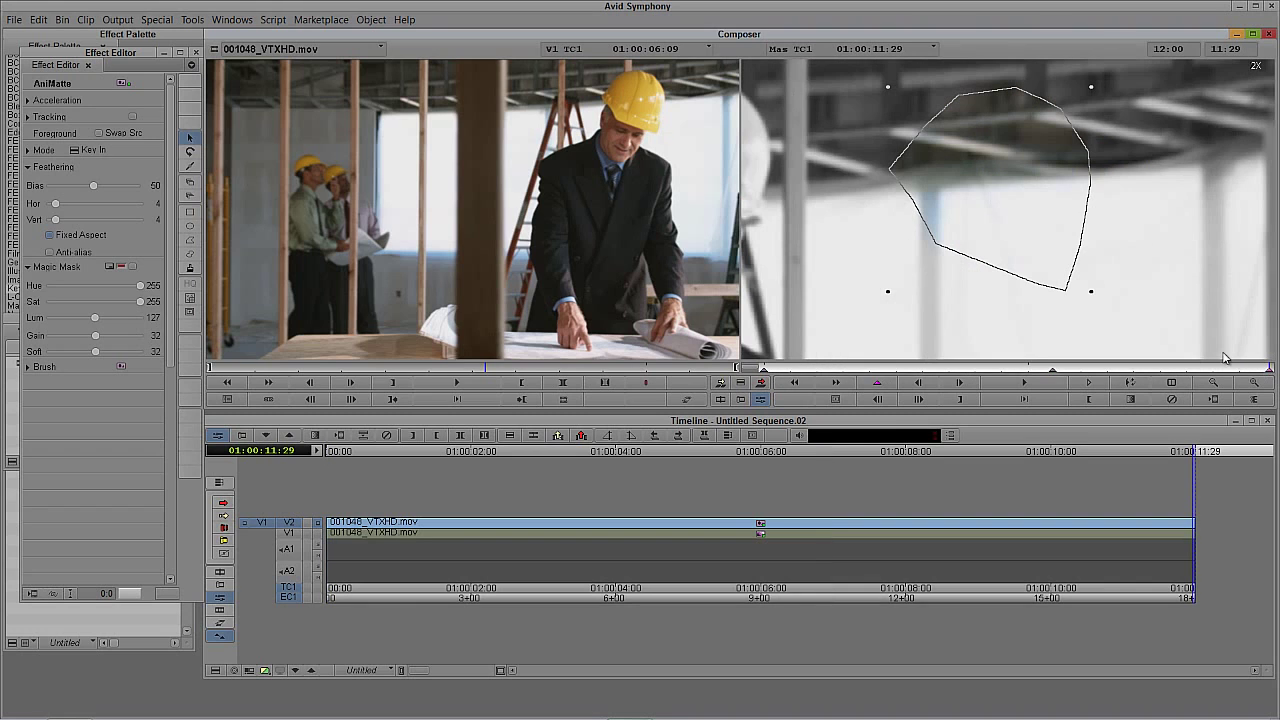
click(765, 371)
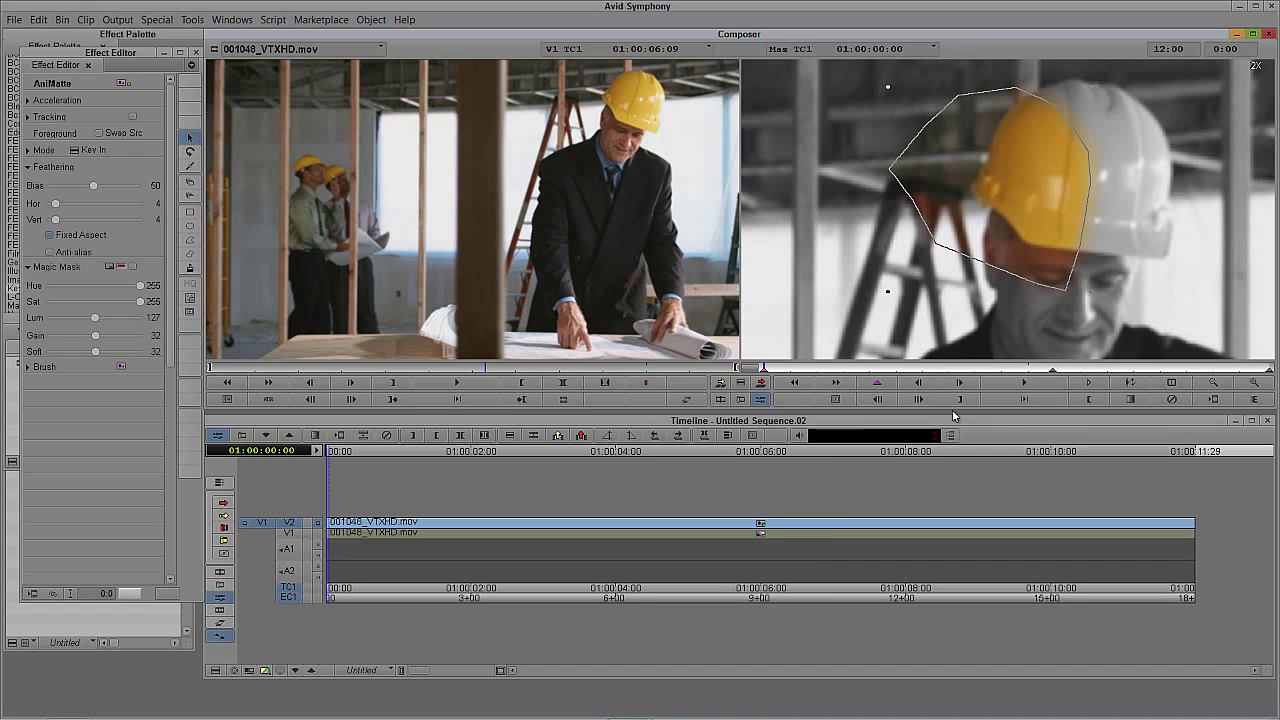
click(1053, 371)
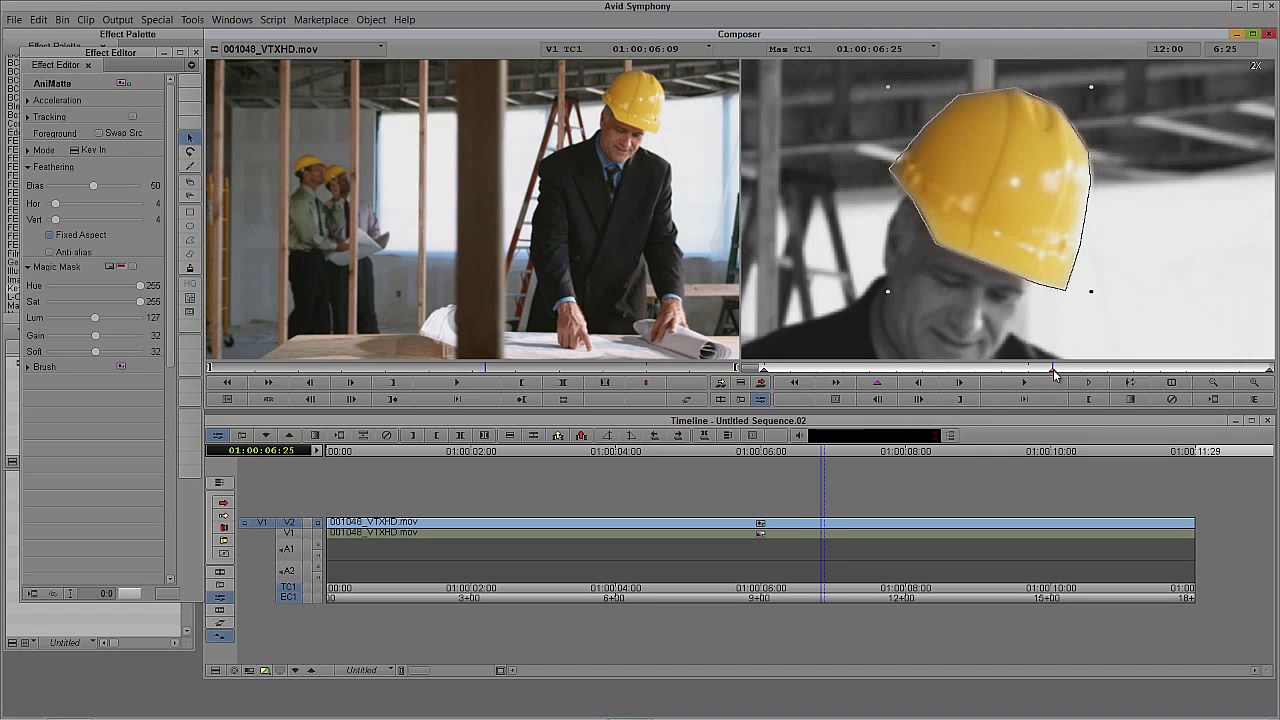
Park at 01:00:05:03, move the matte onto the hard hat's position in that frame and display its points with the Reshape Tool
drag(1053, 371, 980, 382)
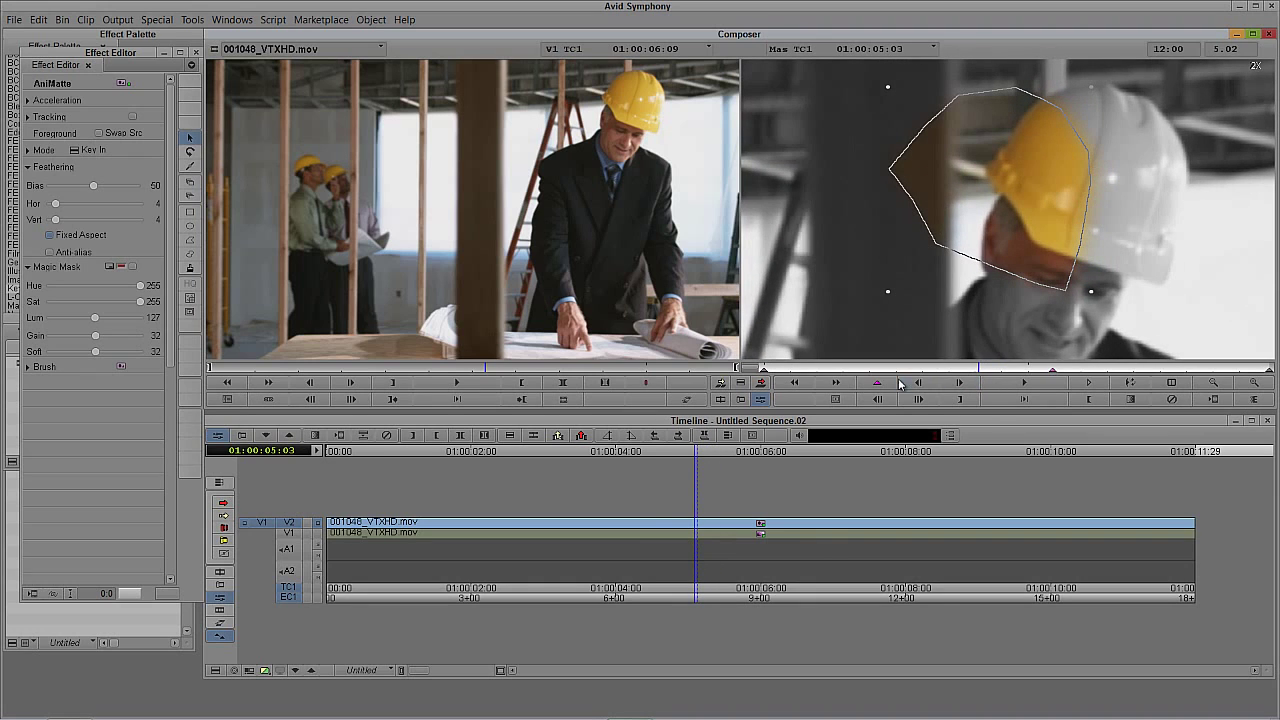
drag(957, 228, 1050, 228)
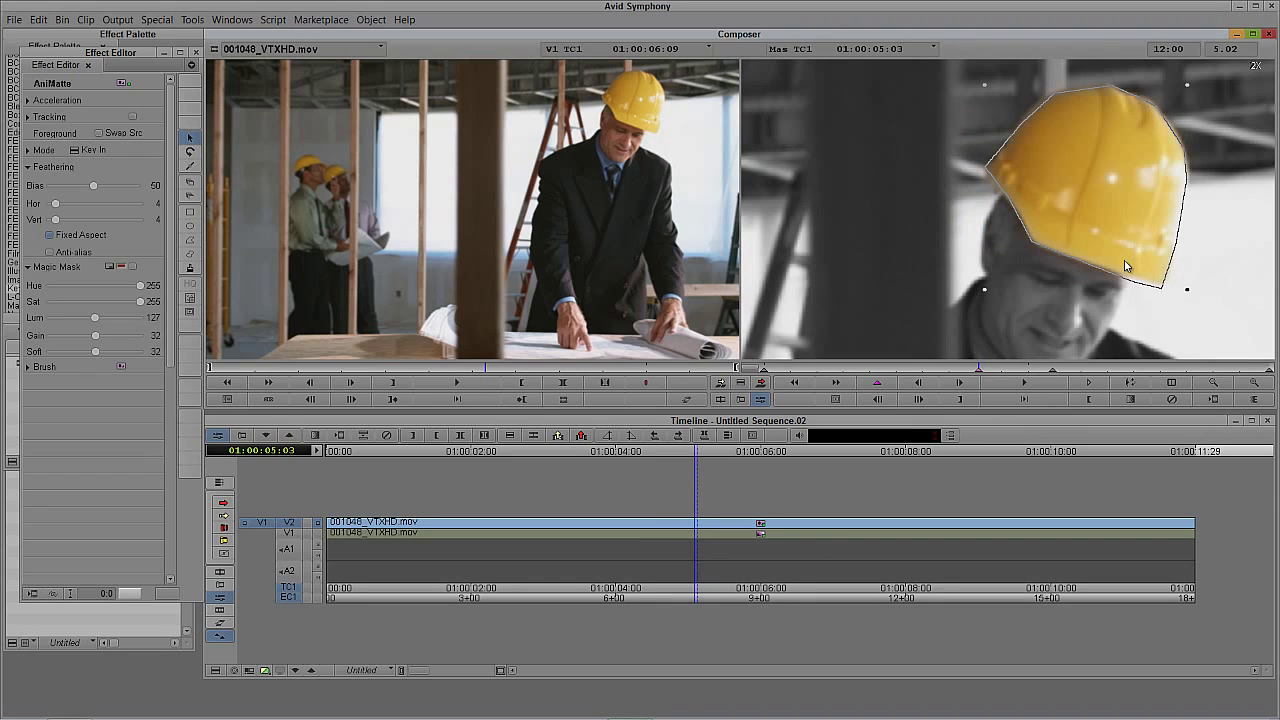
click(190, 165)
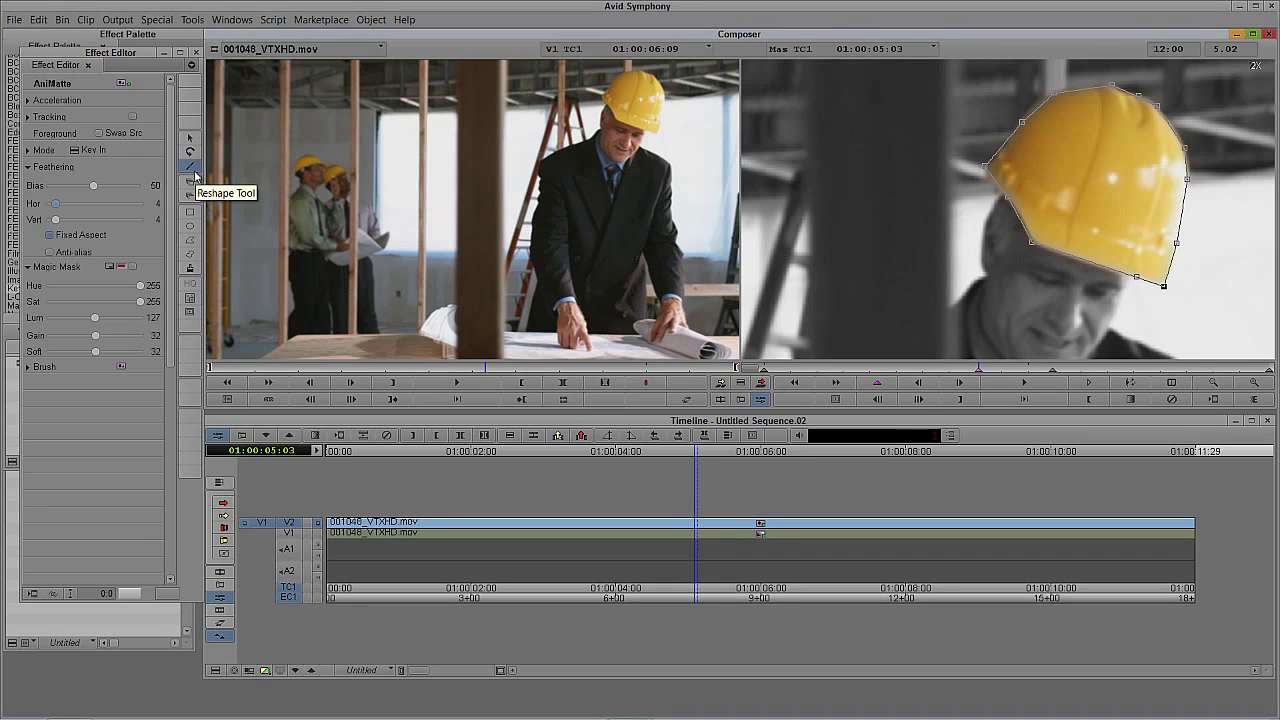
Park at 01:00:03:05 and move the whole matte onto the hard hat's position in that frame
drag(1000, 370, 900, 383)
click(190, 138)
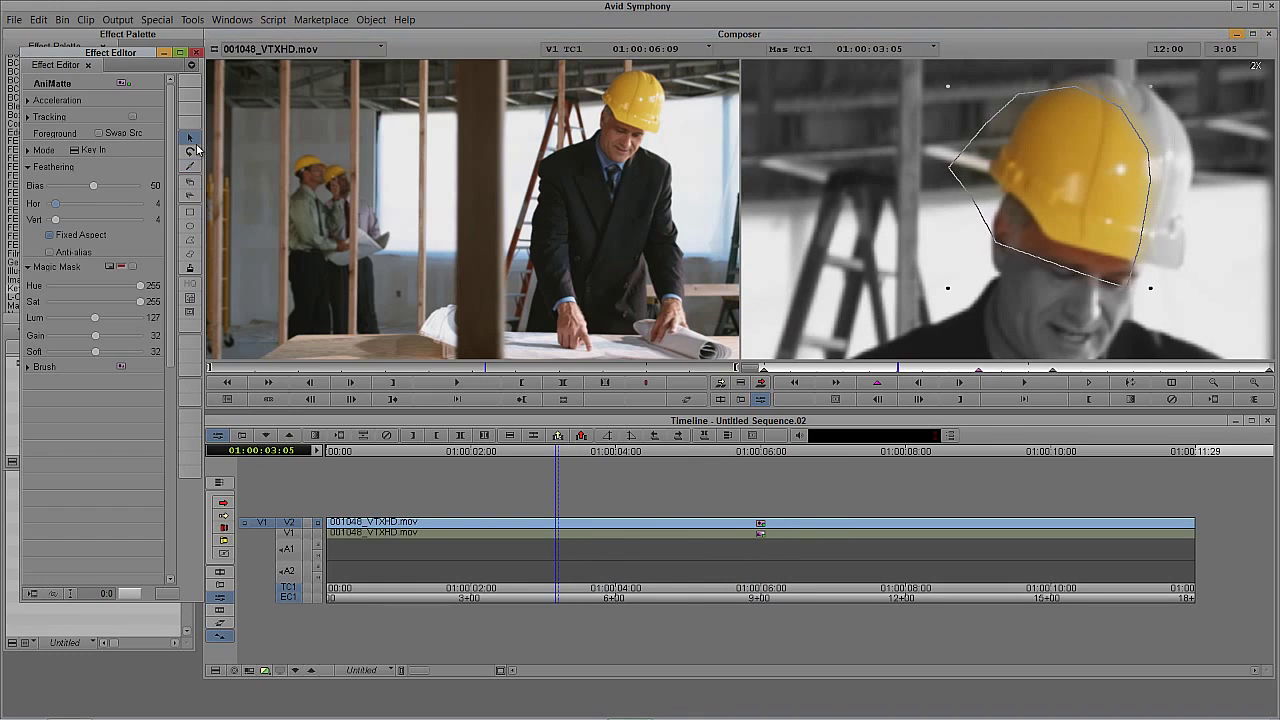
click(1046, 197)
drag(1046, 197, 1100, 223)
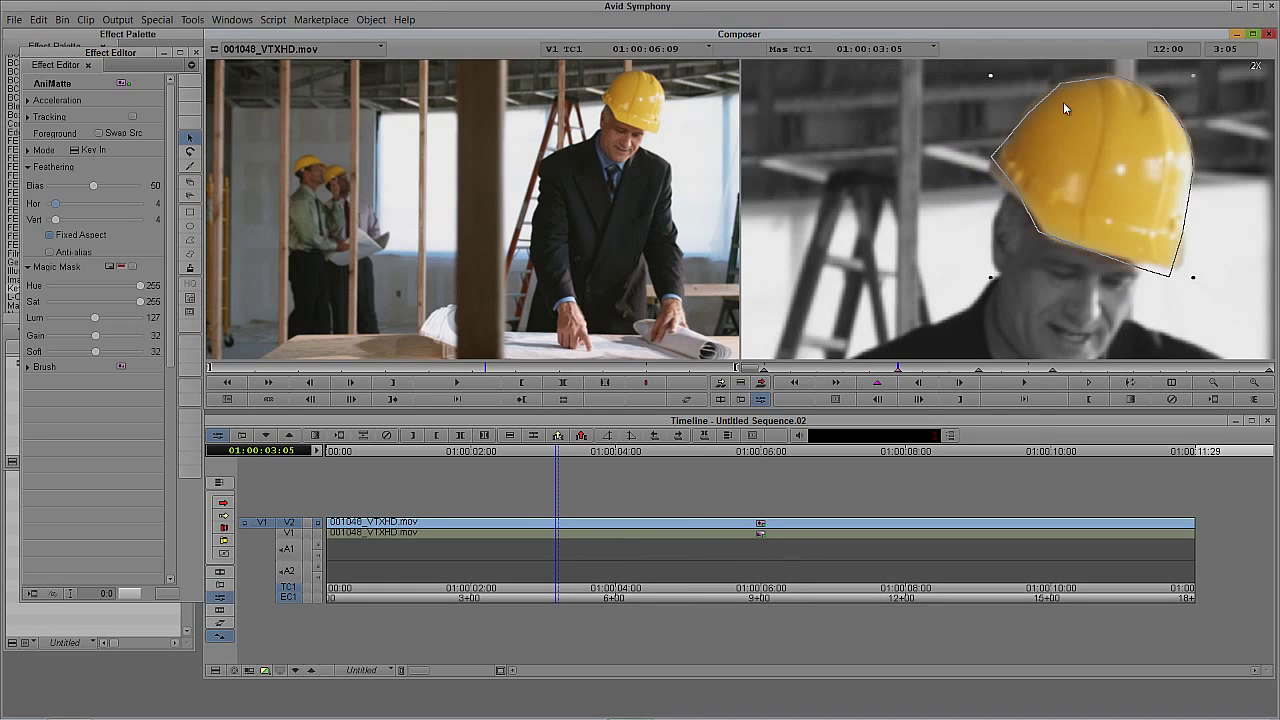
Reshape the matte at 01:00:03:05 by moving its brim-side and lower points onto the hard hat's edge
click(190, 165)
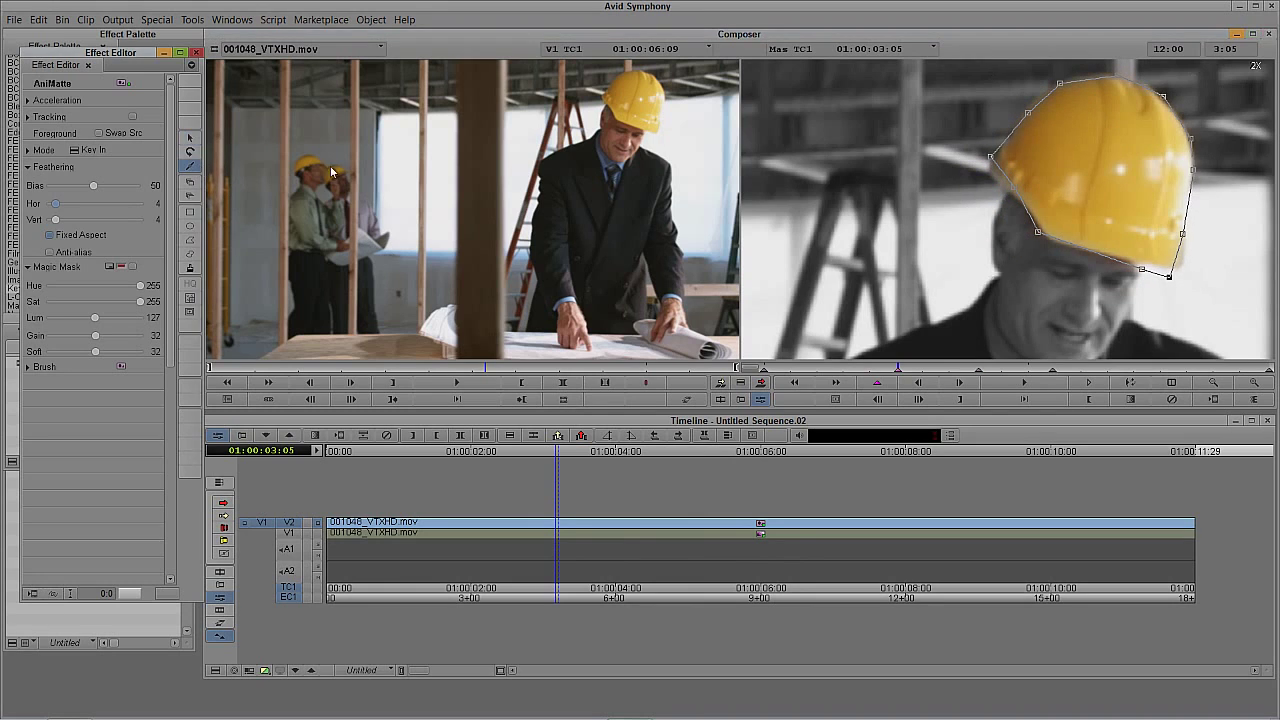
click(986, 176)
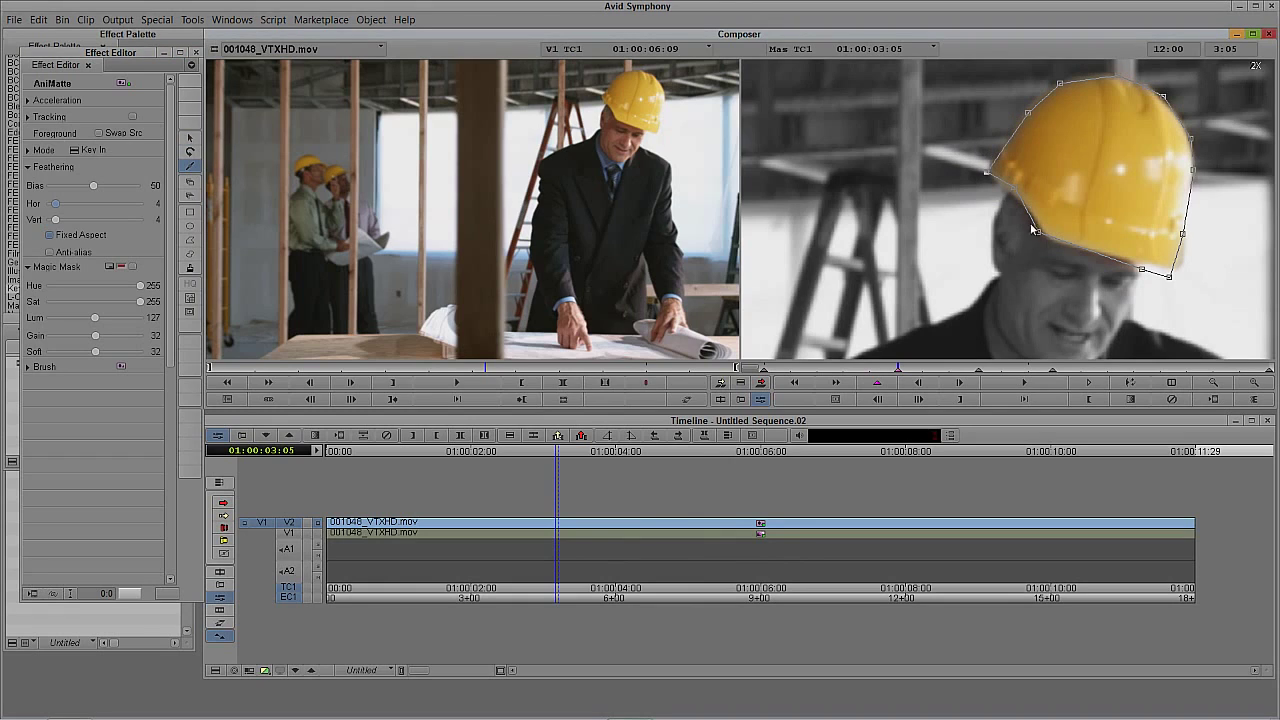
drag(1169, 276, 1141, 262)
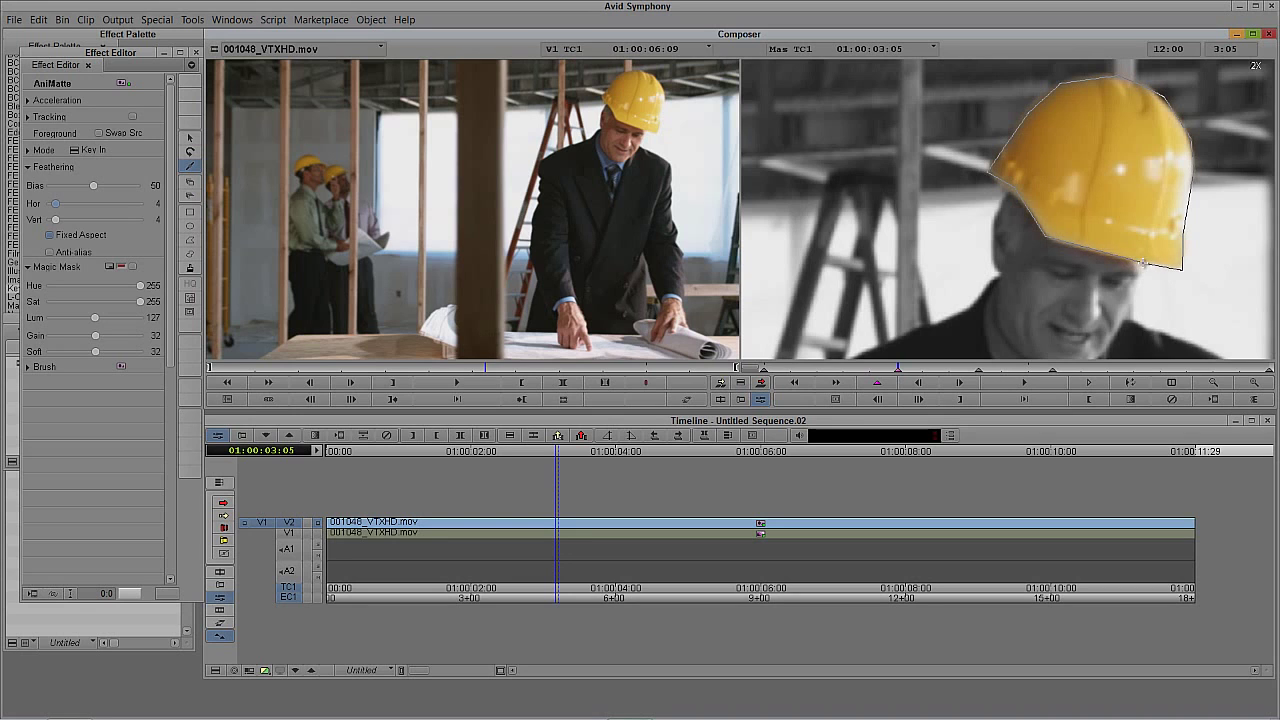
Move the whole matte onto the hard hat's position at 01:00:04:01 and again at 01:00:03:25
mouse_move(910, 371)
mouse_down()
mouse_move(961, 371)
mouse_move(935, 371)
mouse_up()
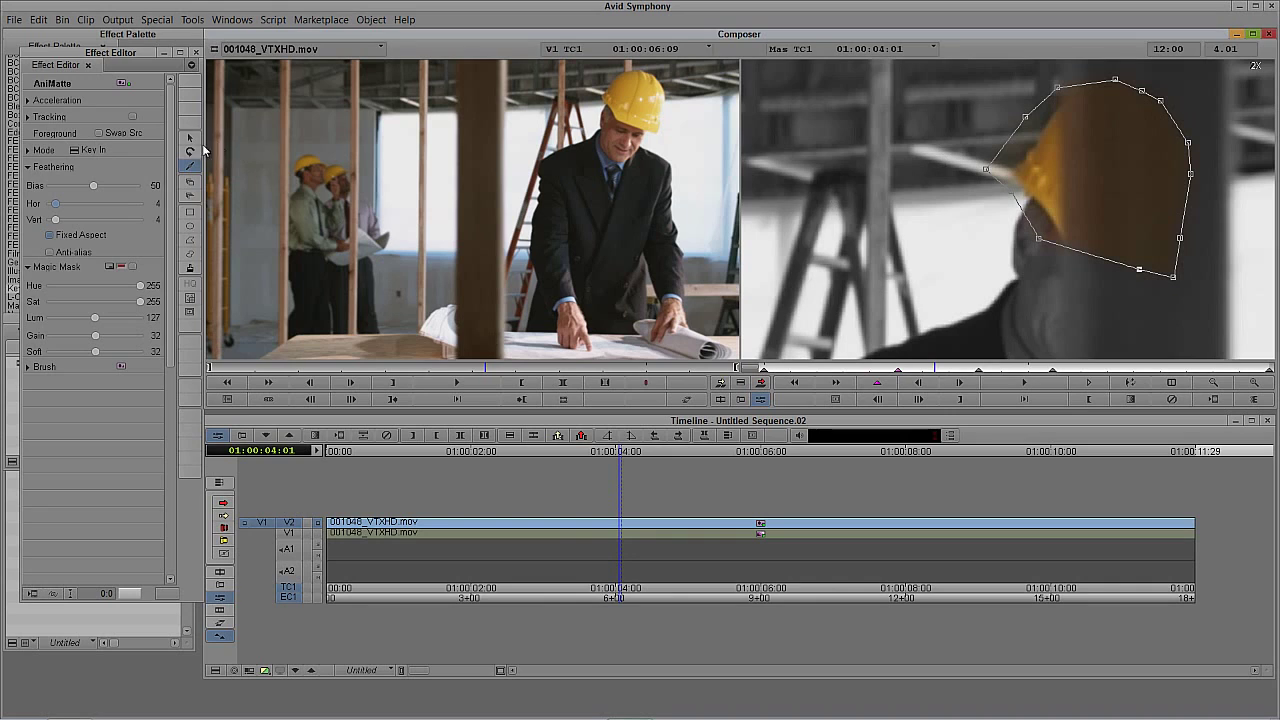
click(190, 137)
drag(1049, 166, 1066, 166)
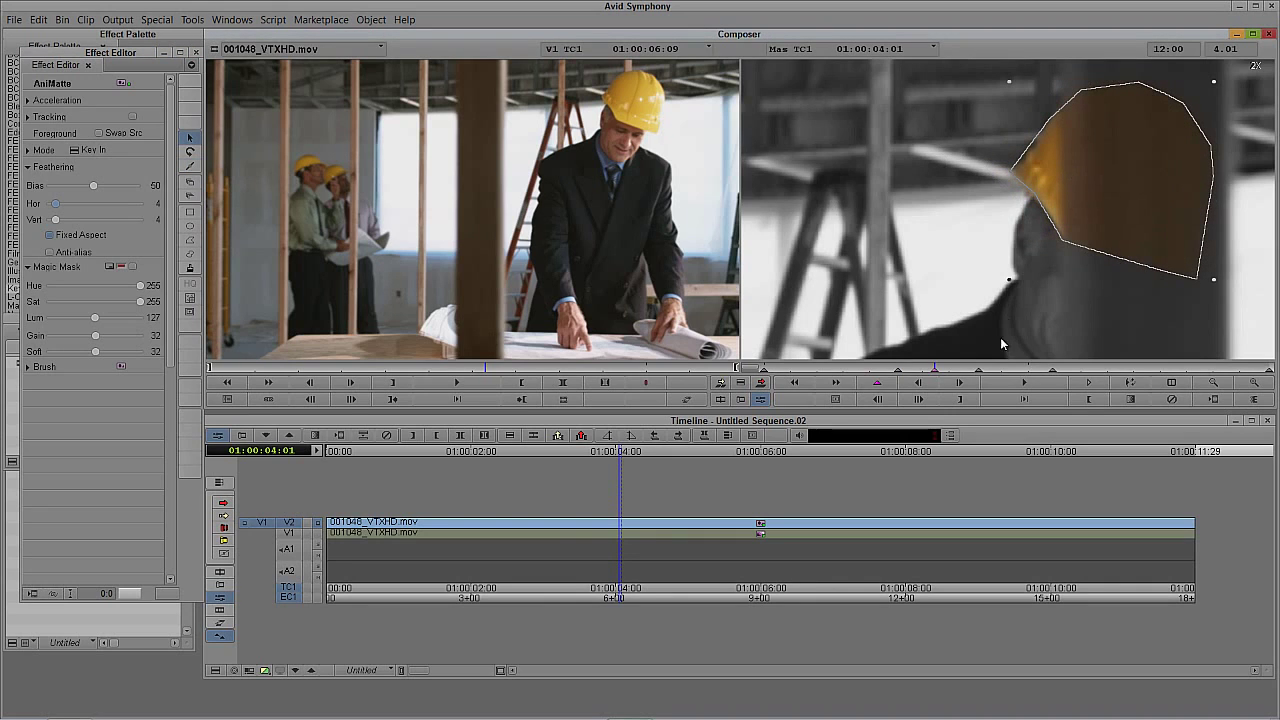
drag(921, 373, 928, 373)
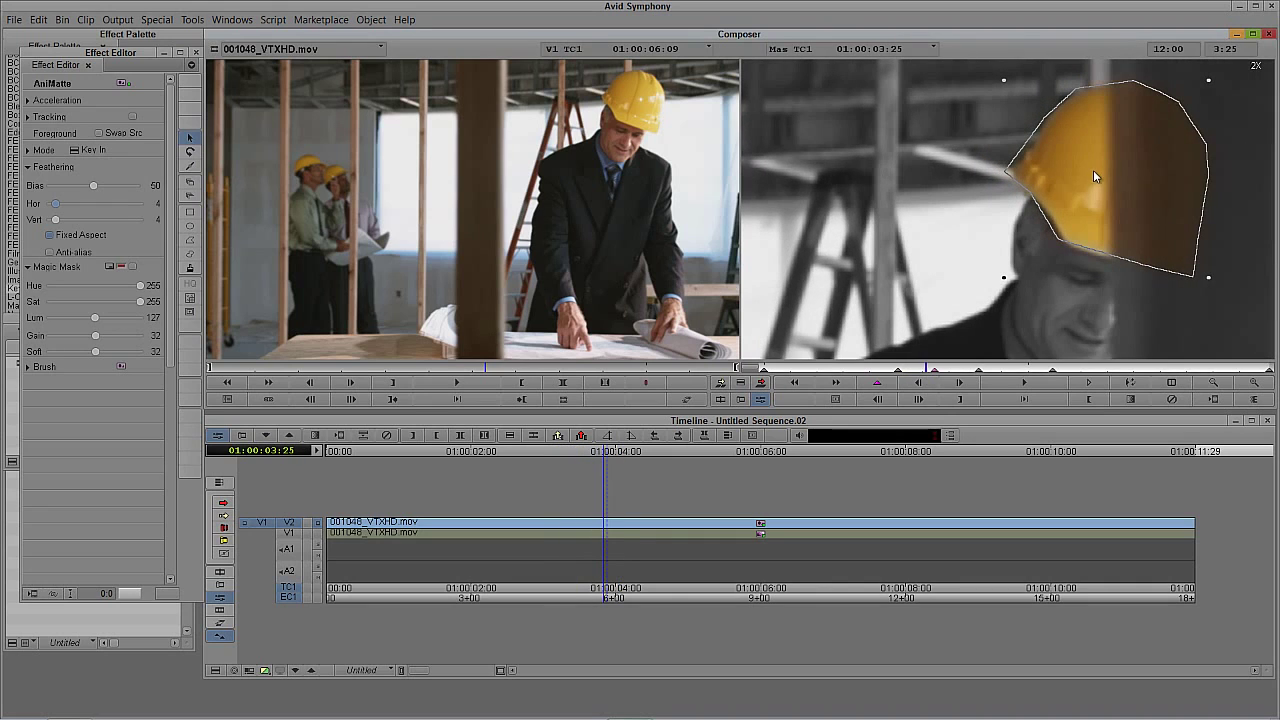
drag(1093, 170, 1096, 178)
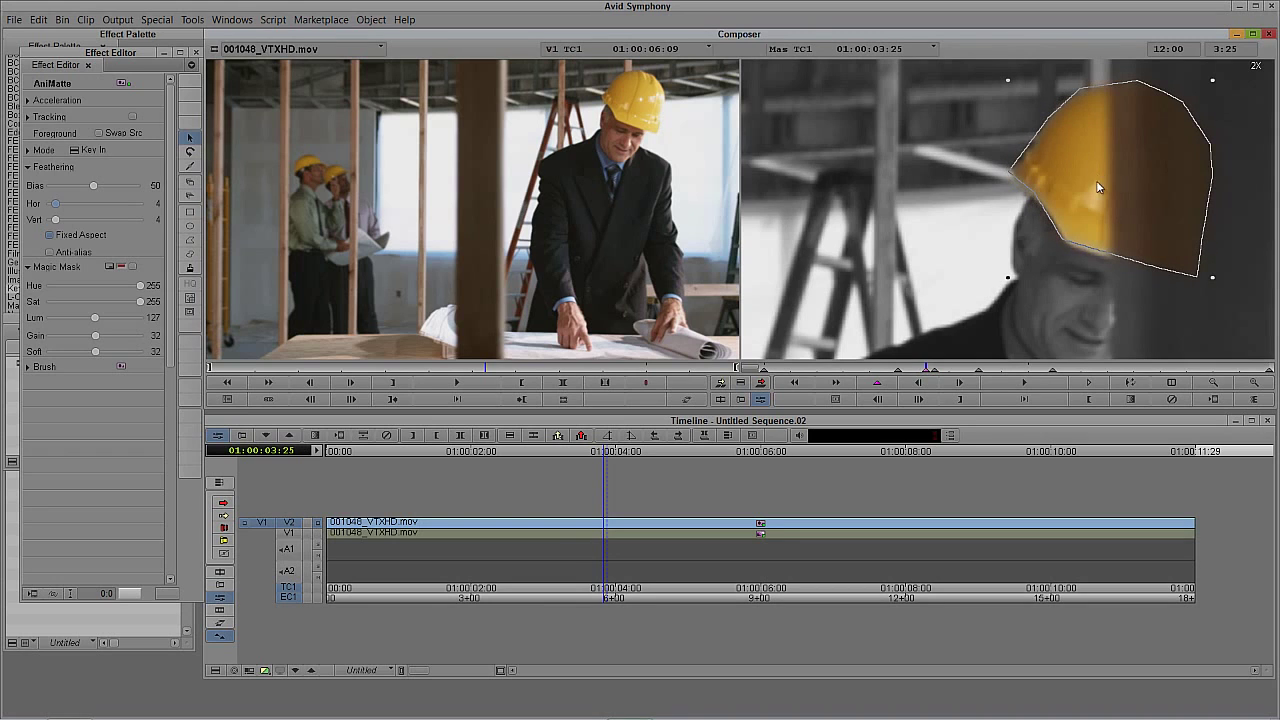
Park at 01:00:04:23, move the whole matte onto the hard hat and check its fit back at 01:00:04:08
click(965, 369)
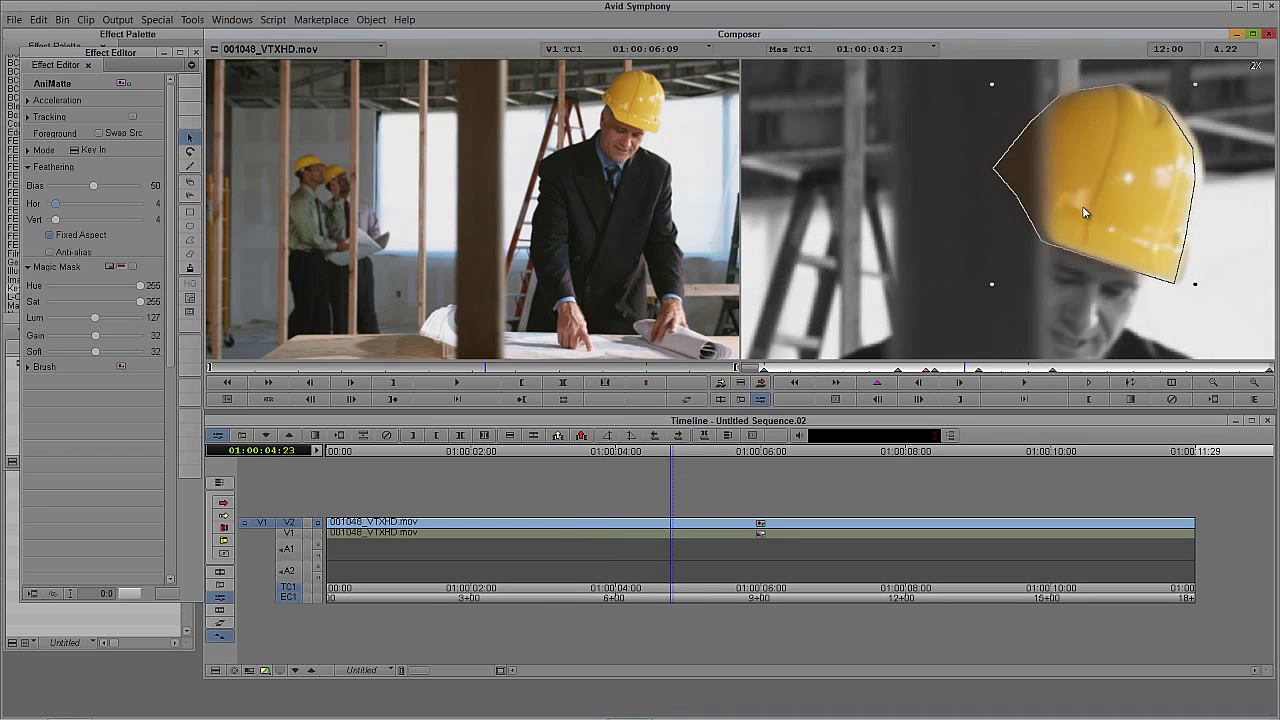
drag(1089, 200, 1095, 205)
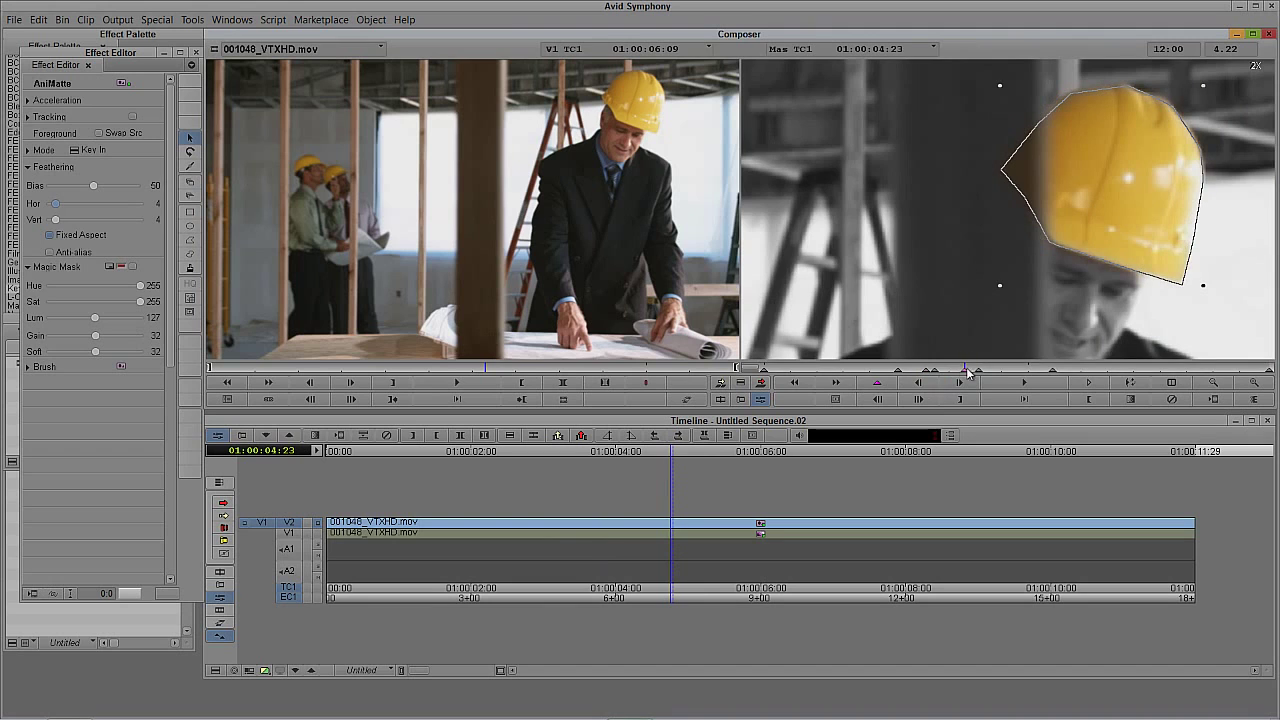
mouse_move(966, 370)
mouse_down()
mouse_move(1050, 370)
mouse_move(926, 370)
mouse_move(942, 370)
mouse_up()
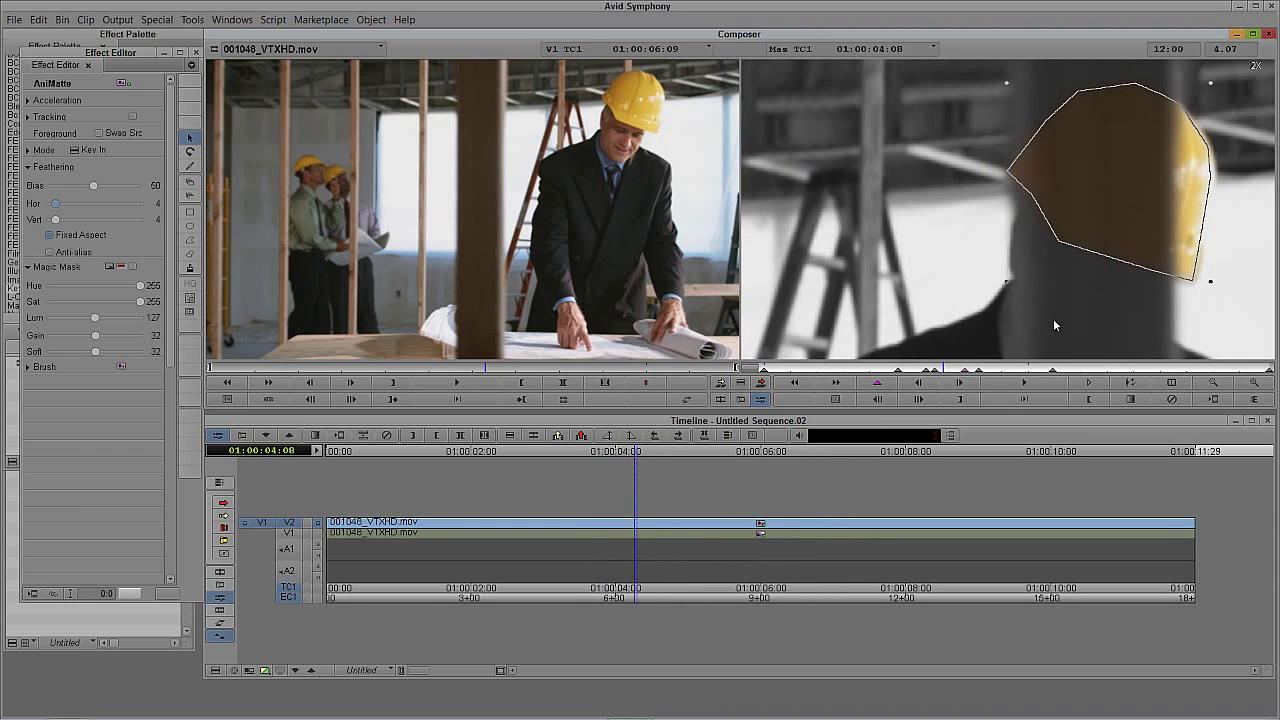
Park at 01:00:02:03, move the matte onto the hard hat and reshape its points to follow the hat's outline
drag(930, 372, 853, 383)
drag(1058, 174, 1010, 170)
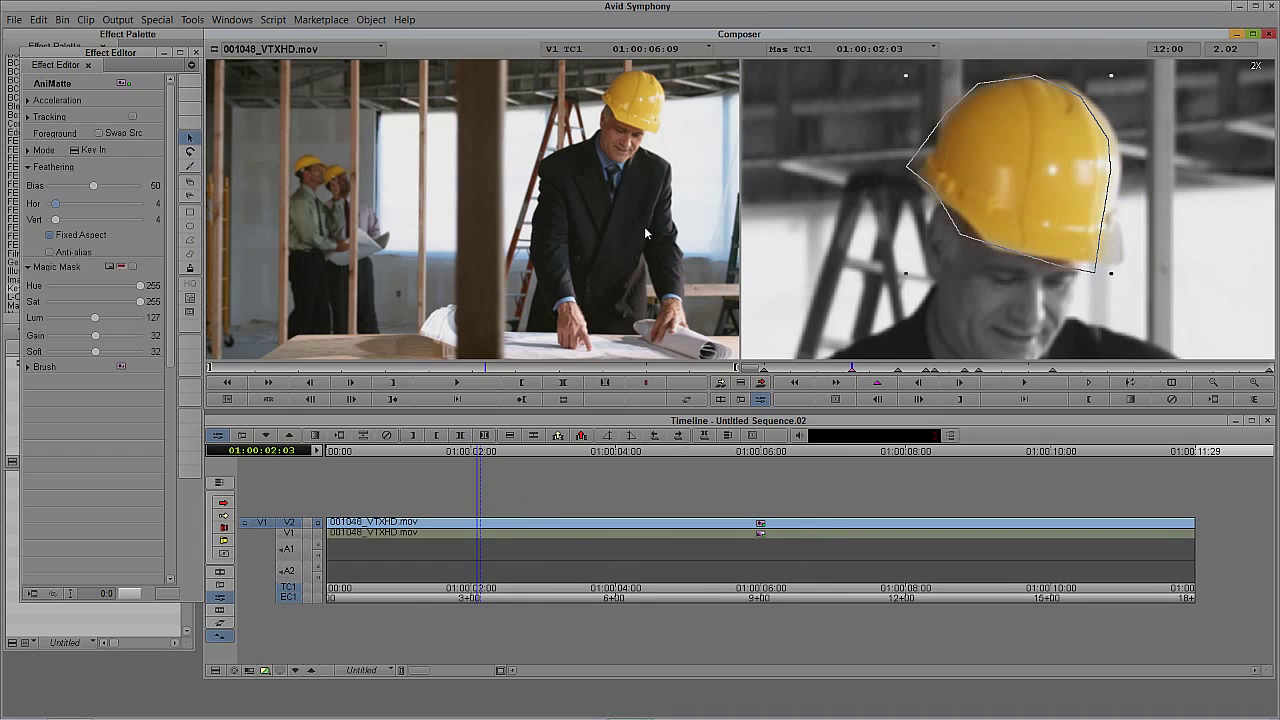
click(190, 166)
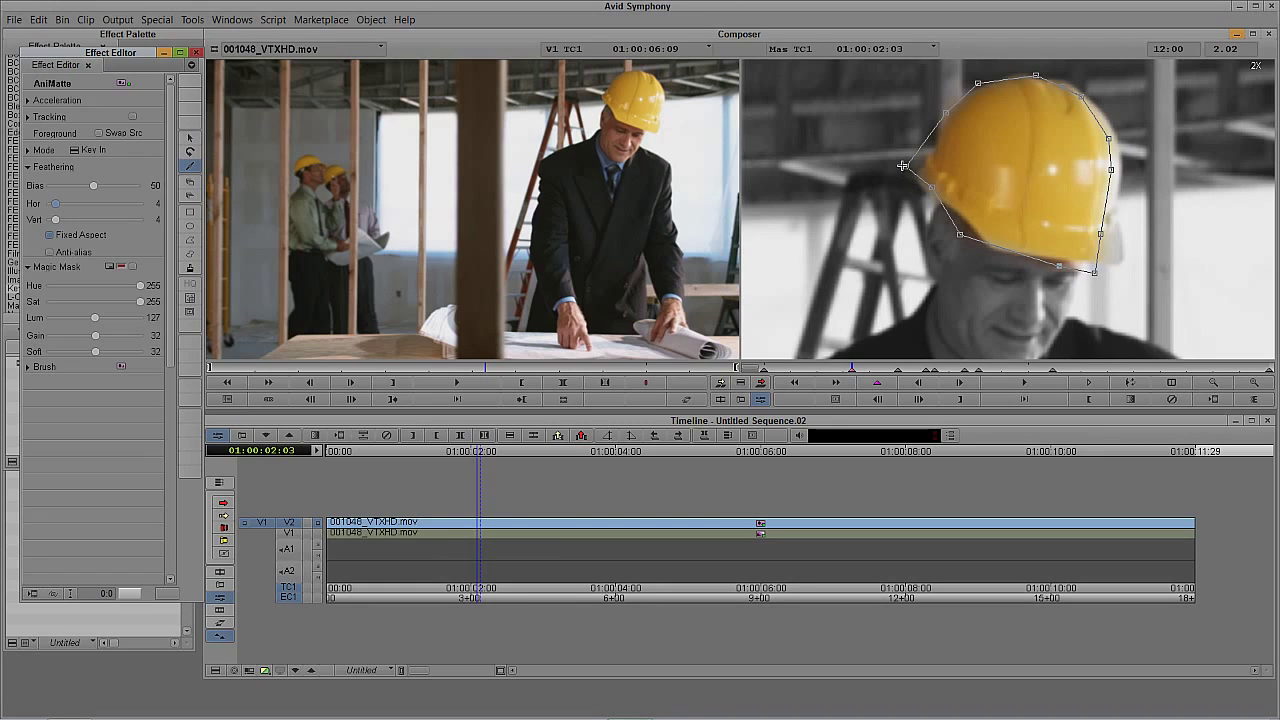
drag(902, 166, 913, 179)
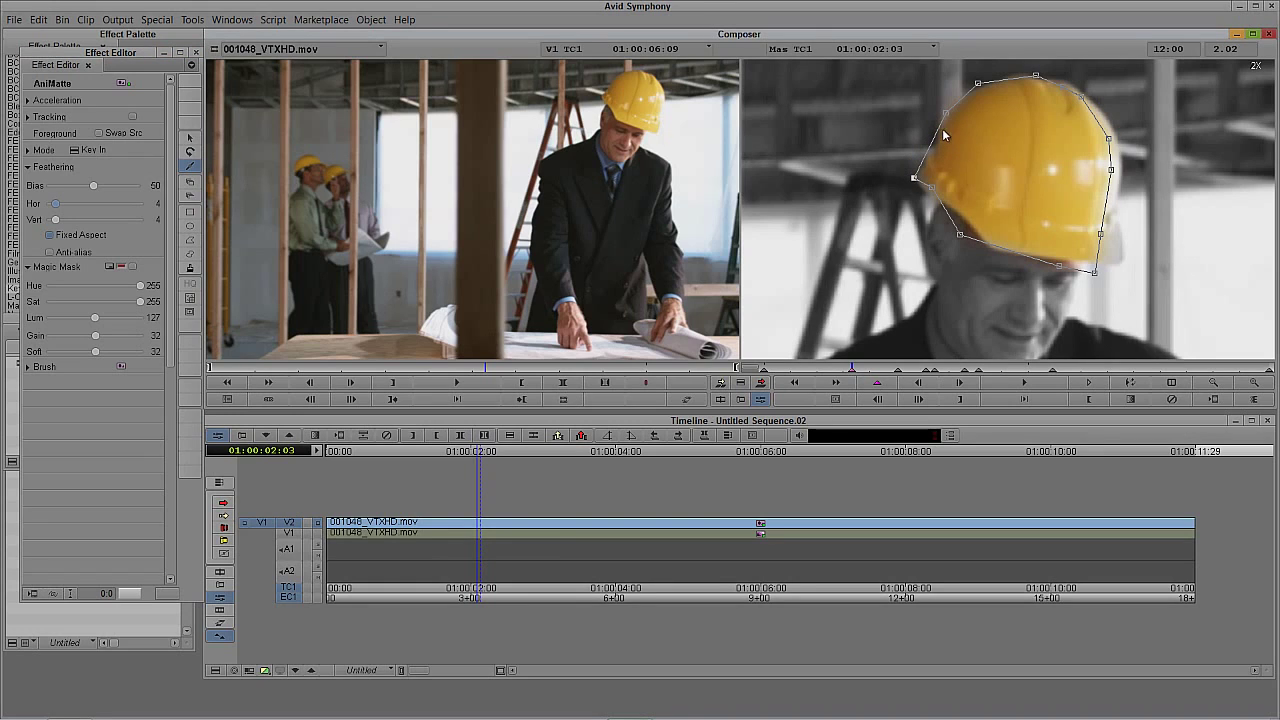
drag(960, 235, 993, 244)
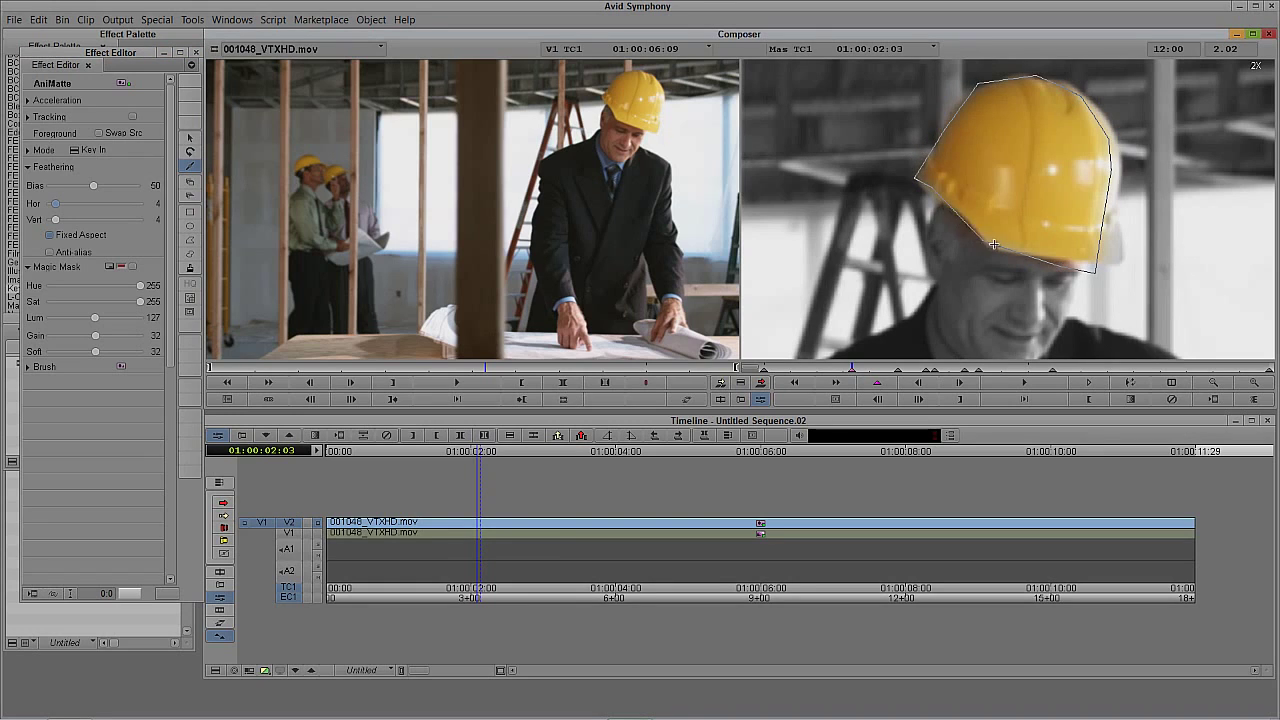
click(1094, 273)
drag(1065, 276, 1118, 219)
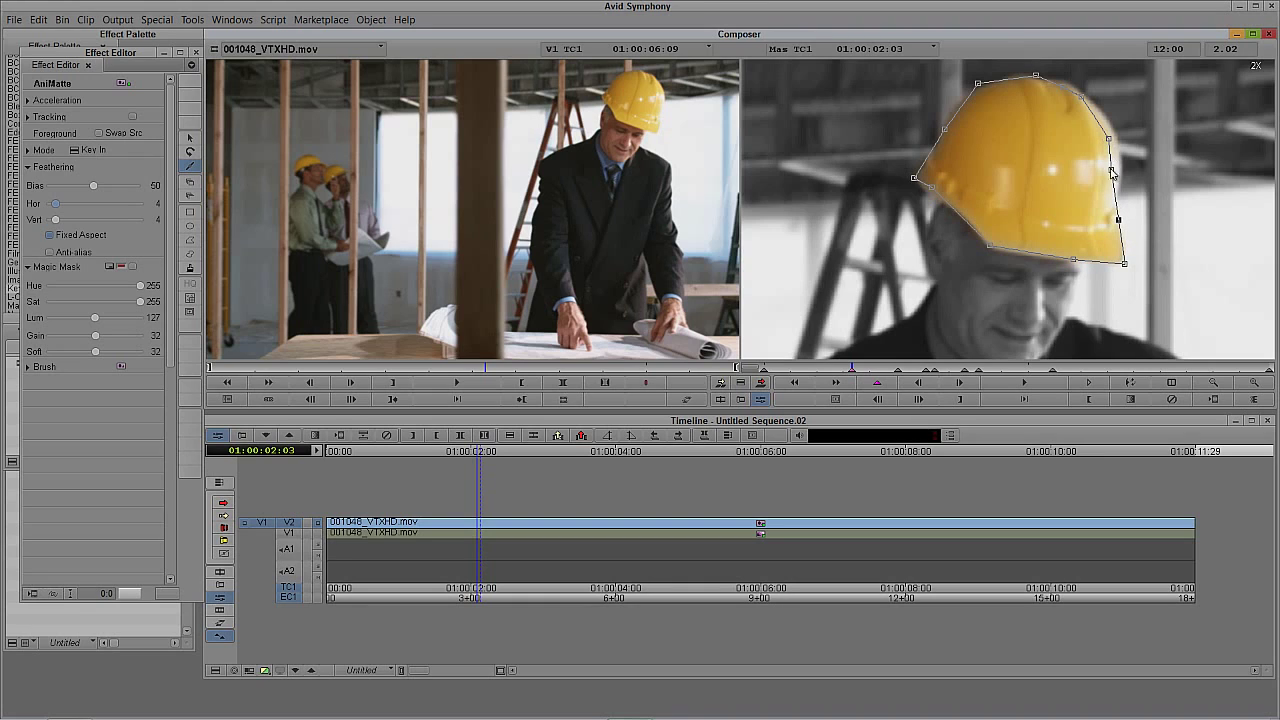
drag(1112, 170, 1083, 92)
Park at 01:00:00:11 and move the whole matte onto the hard hat's position in that frame
click(795, 369)
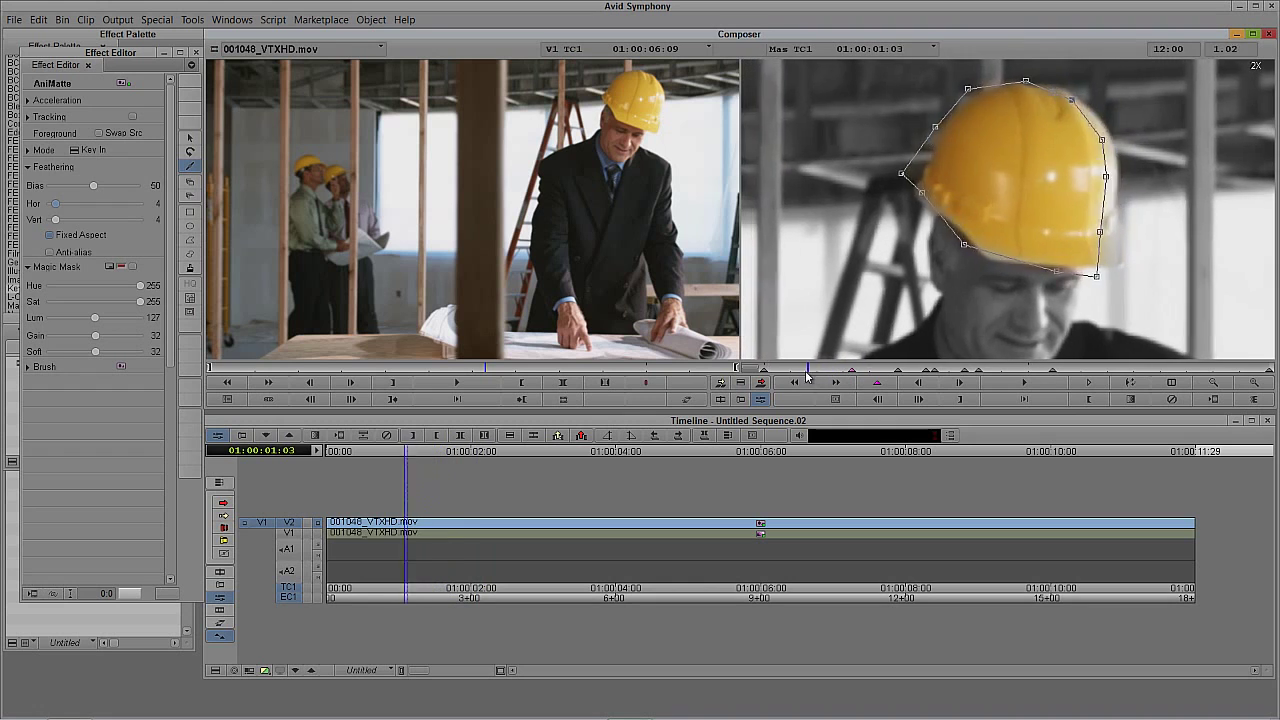
mouse_move(791, 370)
mouse_down()
mouse_move(757, 370)
mouse_move(776, 370)
mouse_up()
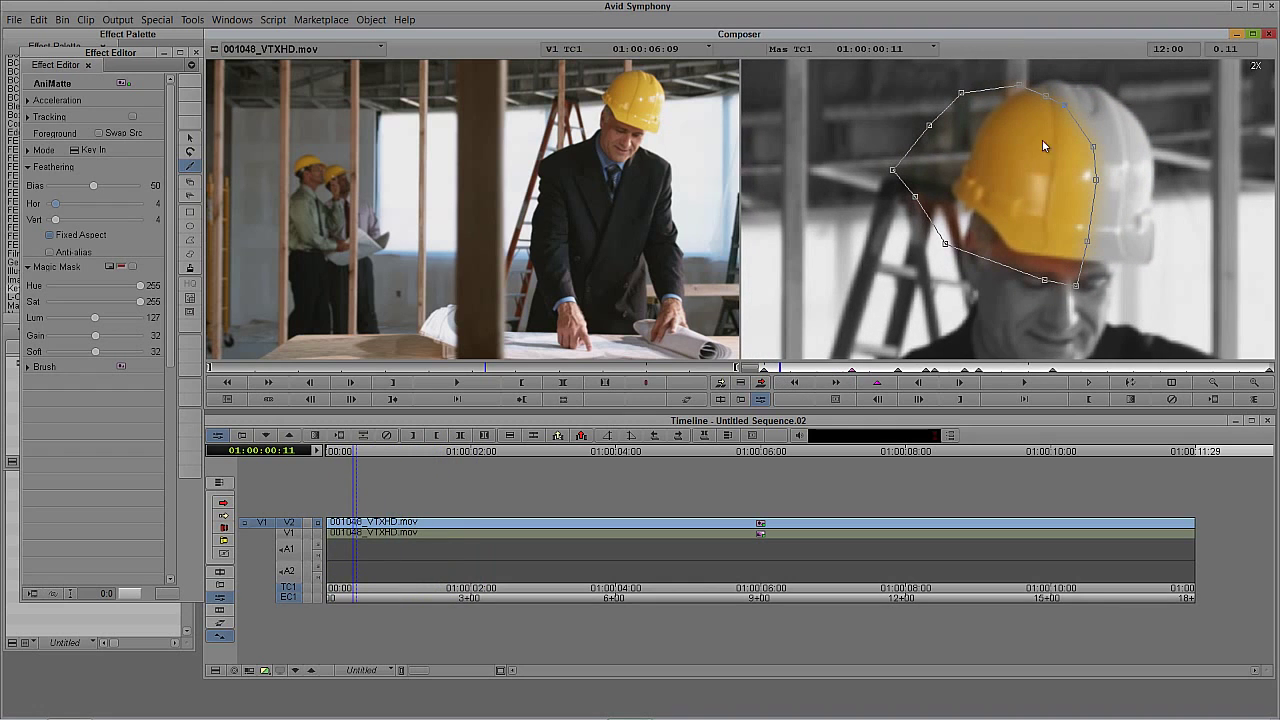
click(190, 137)
click(1114, 203)
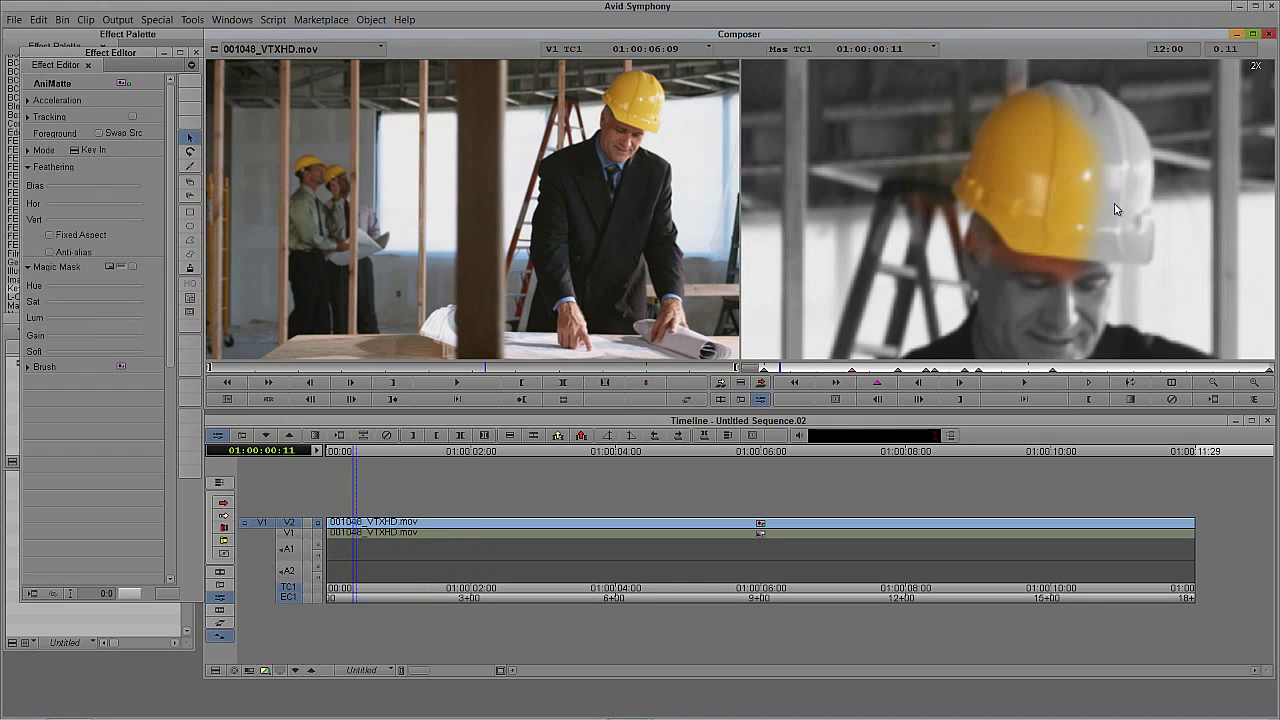
drag(1057, 204, 1117, 199)
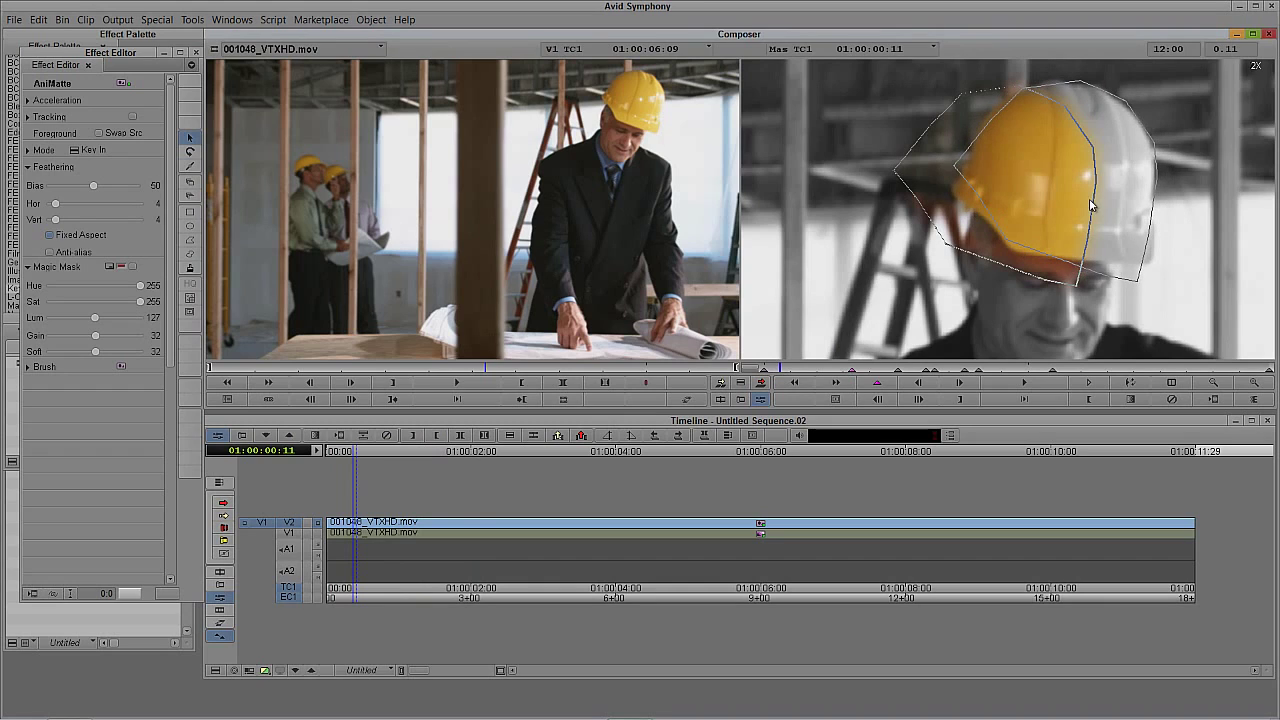
Reshape the matte at 01:00:00:11 by moving its brim, lower and back points onto the hard hat's edge
click(190, 166)
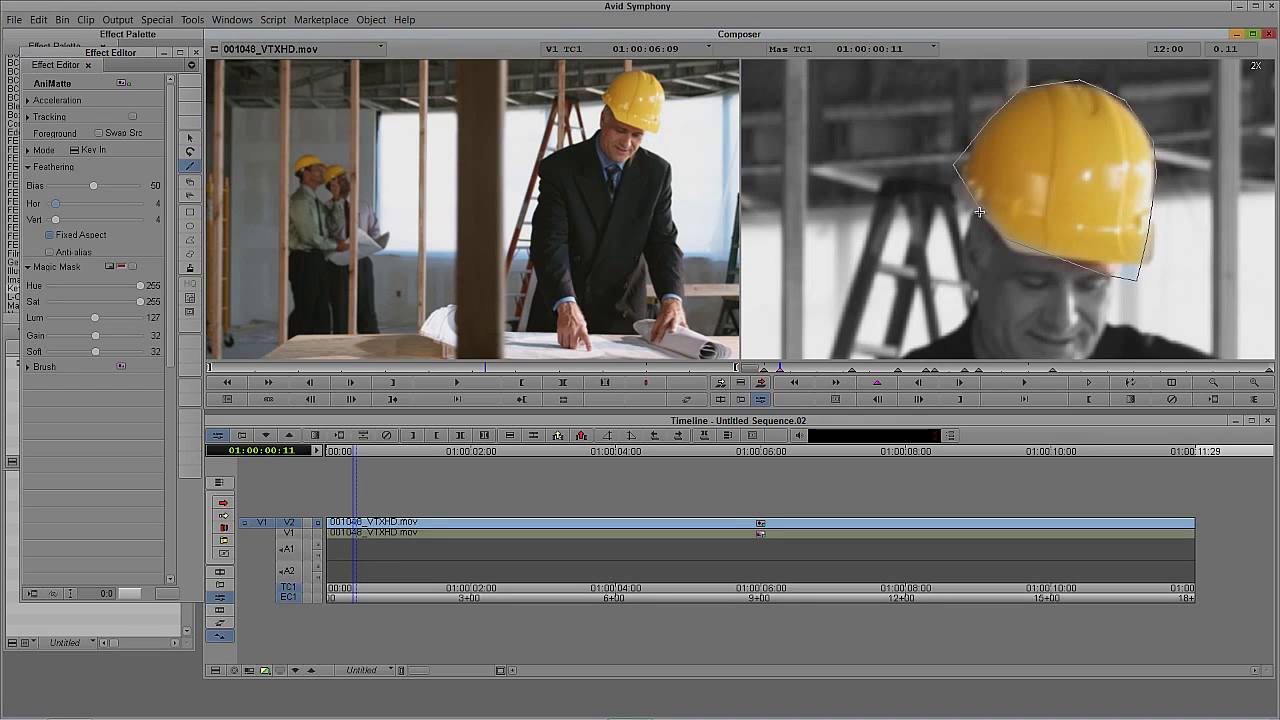
drag(953, 165, 950, 192)
drag(1005, 238, 1010, 250)
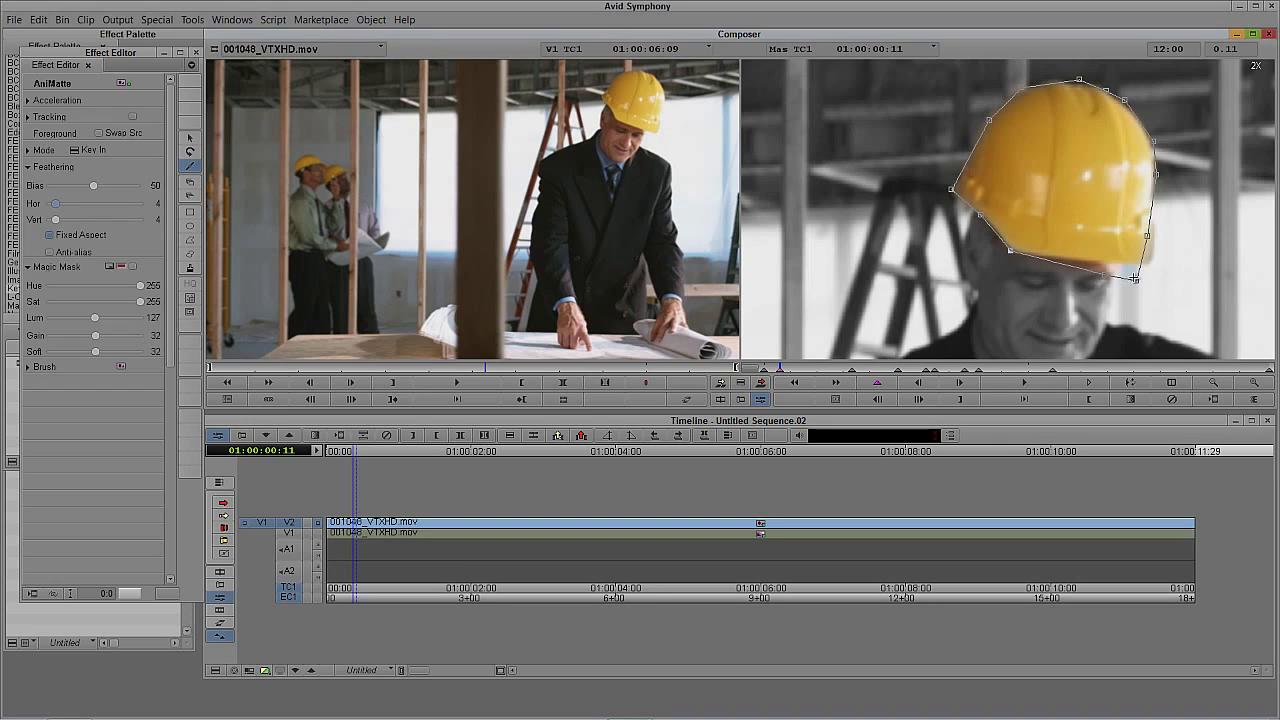
drag(1134, 277, 1157, 227)
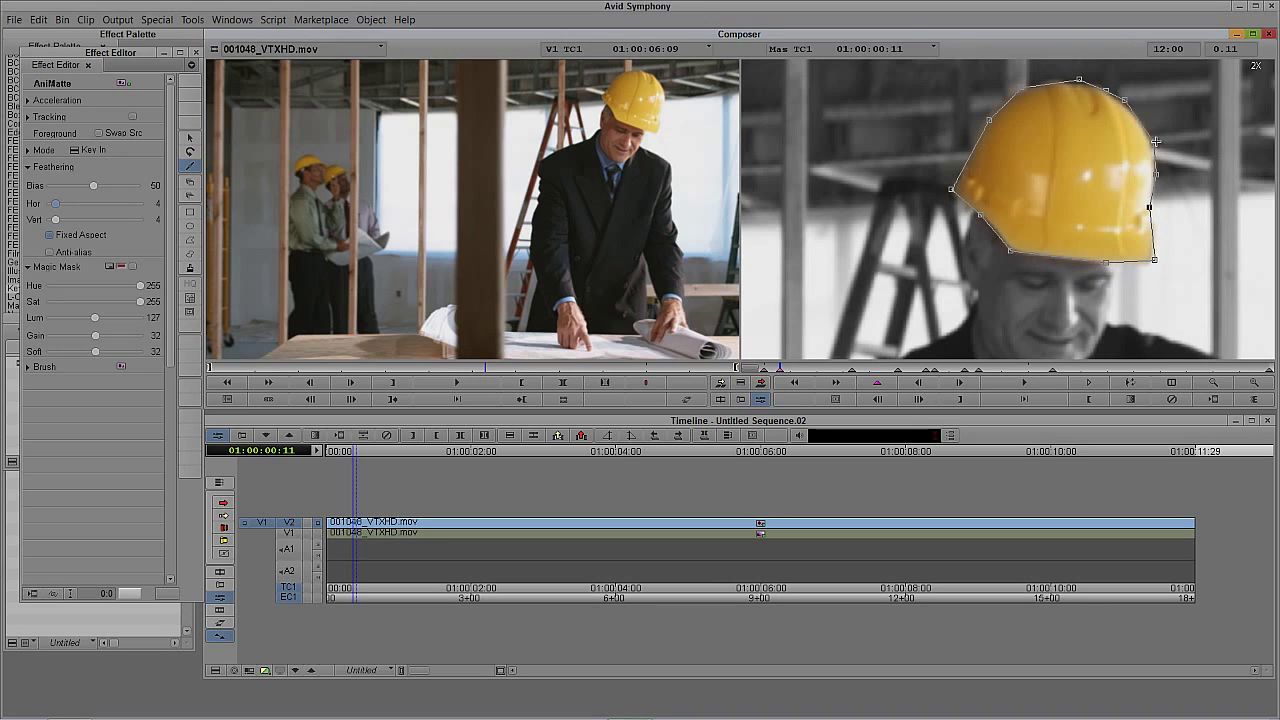
drag(1156, 142, 1153, 142)
Park at 01:00:01:15 and move the whole matte onto the hard hat's position in that frame
drag(793, 372, 834, 367)
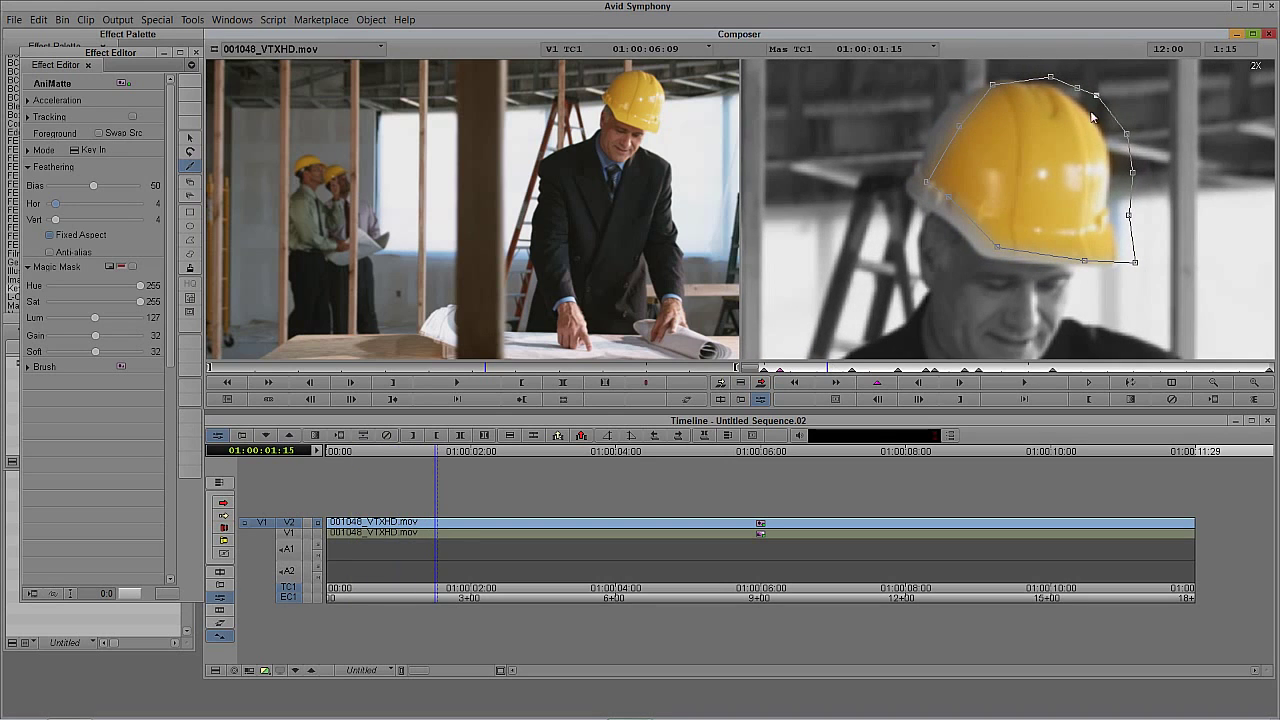
click(190, 138)
click(988, 156)
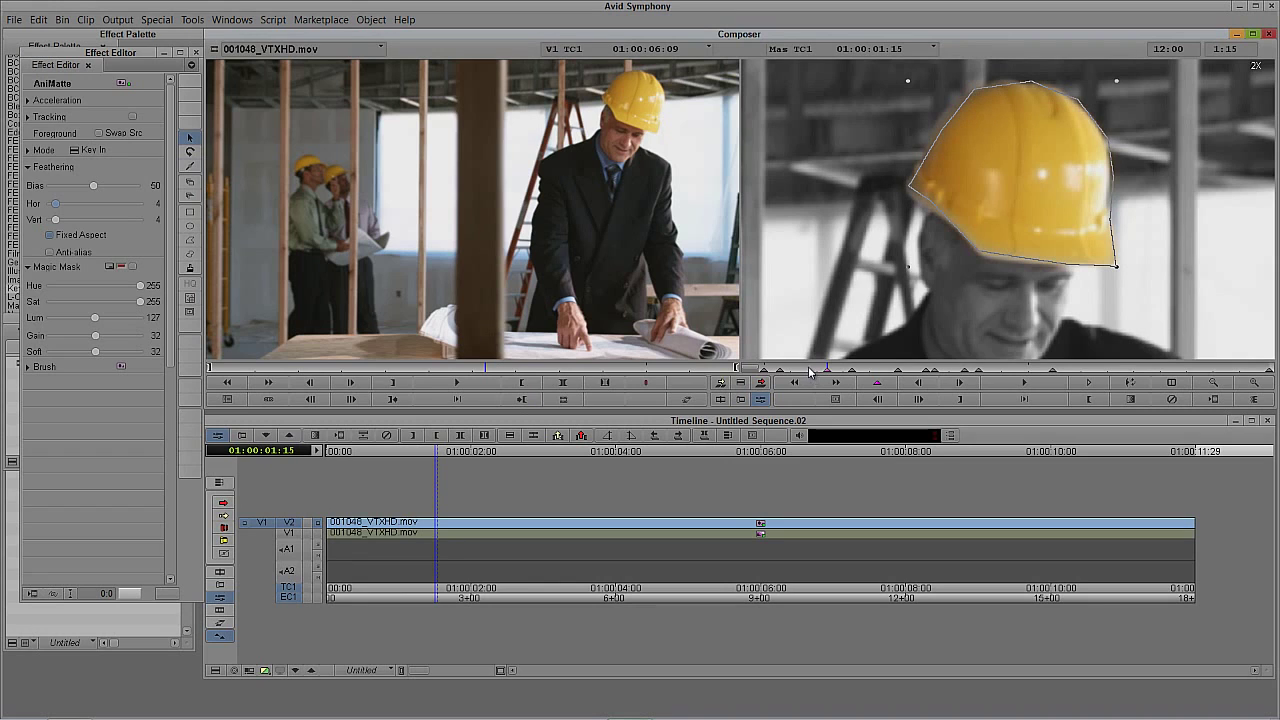
Copy the matte shape from the 01:00:00:11 keyframe to the 01:00:00:00 keyframe and shift it onto the hard hat
drag(808, 368, 752, 383)
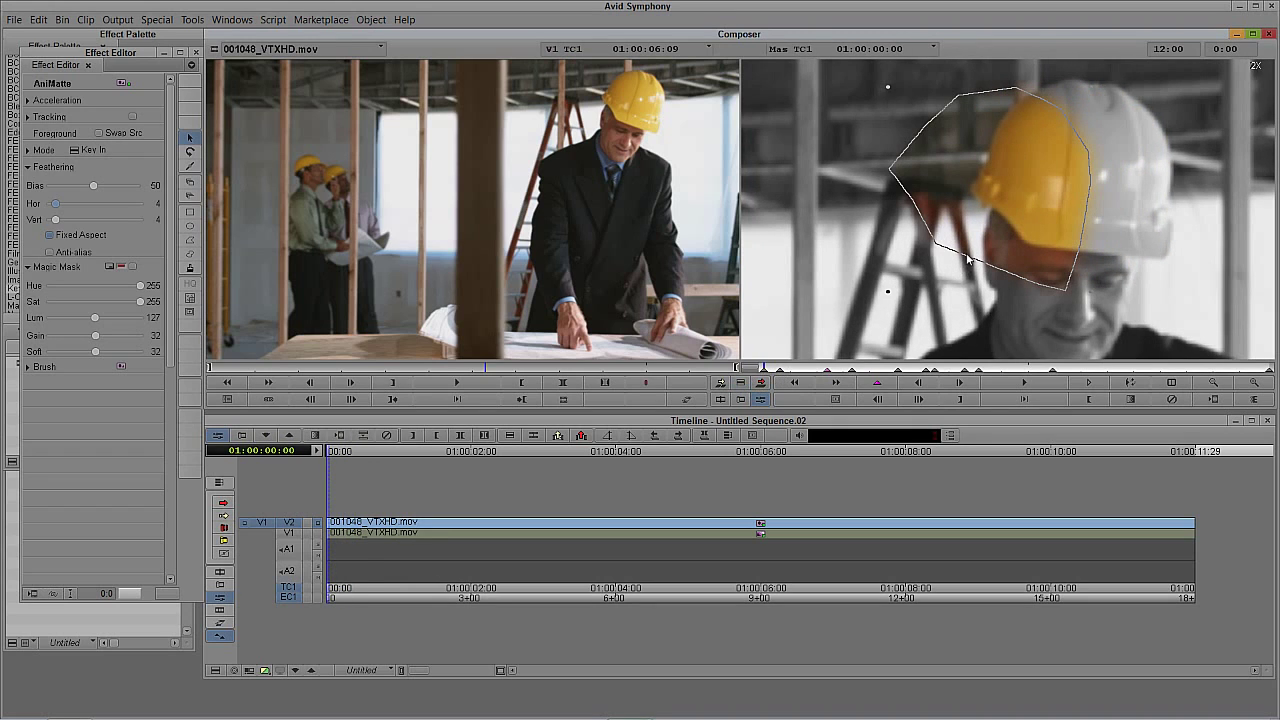
click(779, 372)
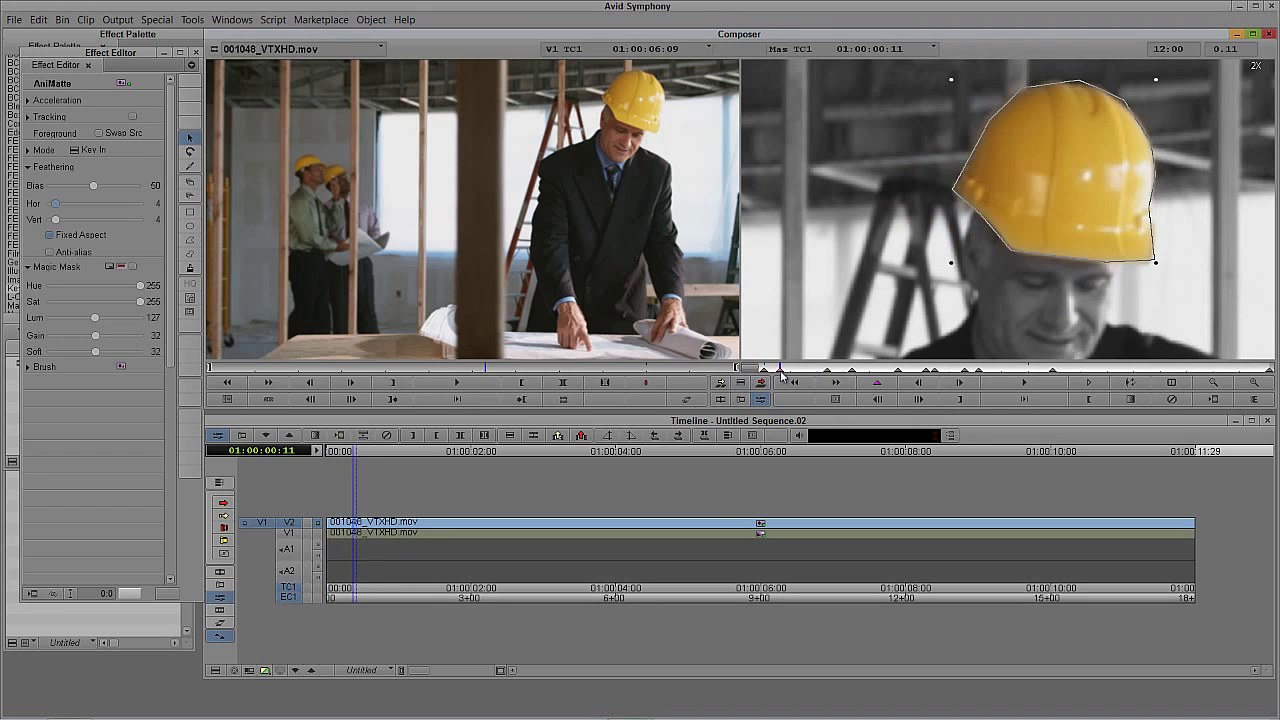
click(762, 373)
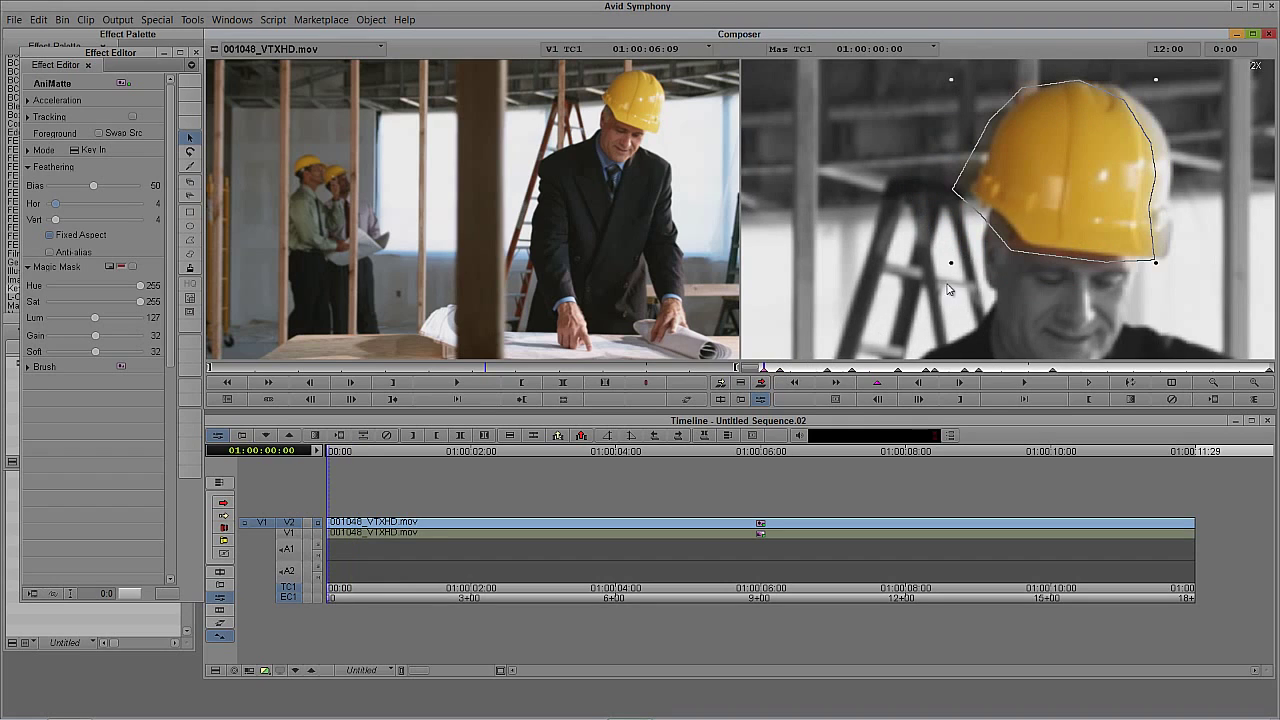
drag(1003, 196, 1025, 196)
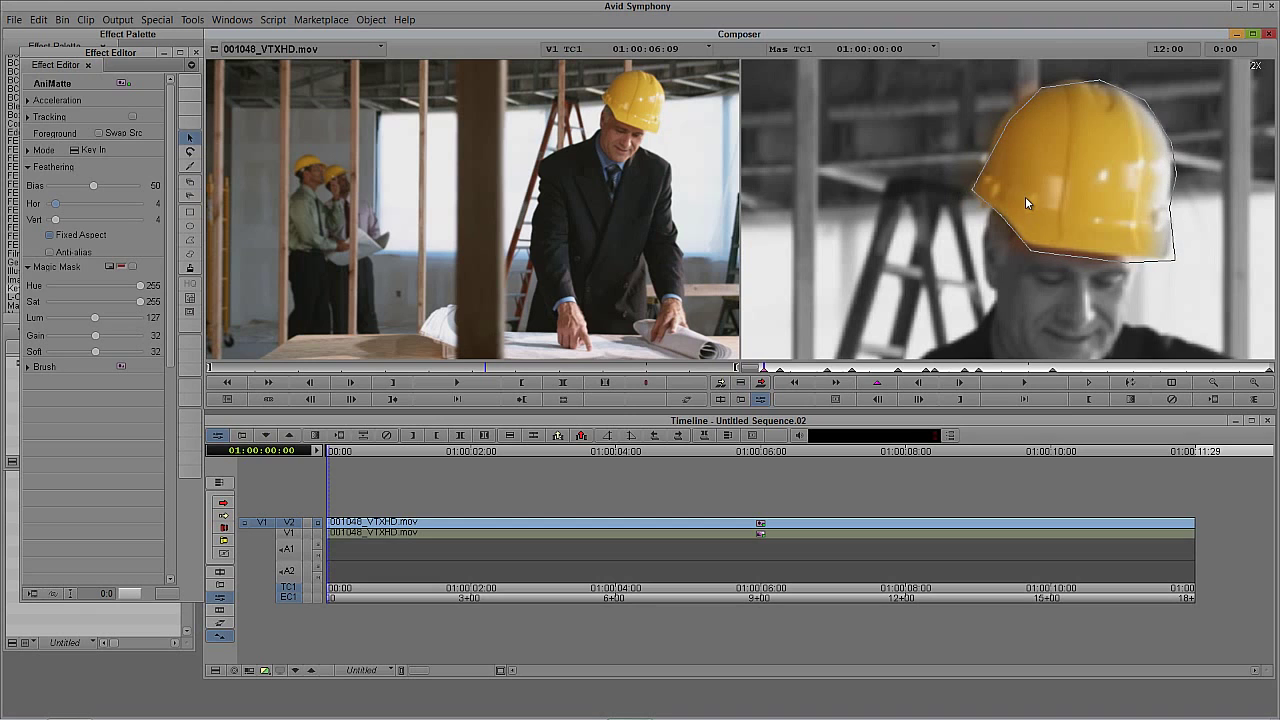
Park at 01:00:01:09 and move the whole matte slightly onto the hard hat's outline
drag(772, 372, 820, 372)
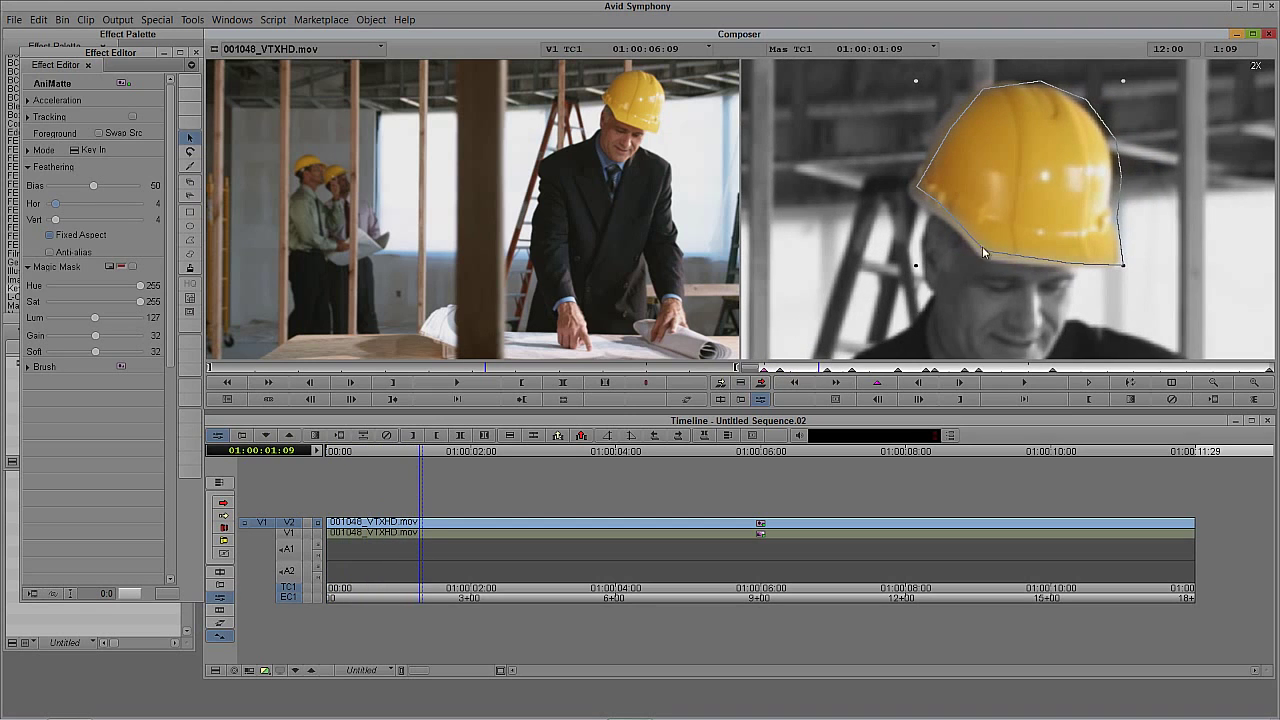
drag(998, 214, 992, 212)
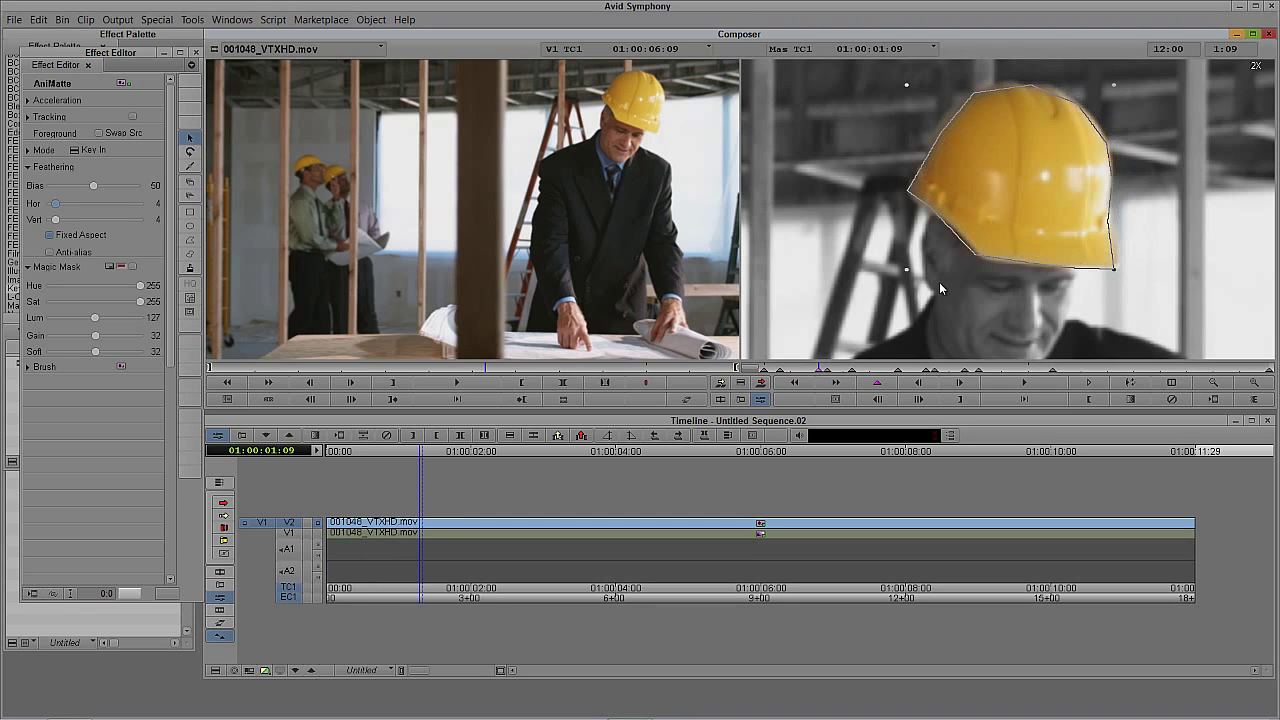
Park at 01:00:08:15, move the whole matte onto the hard hat and fit its upper points to the hat's crown
mouse_move(838, 370)
mouse_down()
mouse_move(1043, 349)
mouse_move(1075, 354)
mouse_move(1052, 366)
mouse_move(1125, 363)
mouse_up()
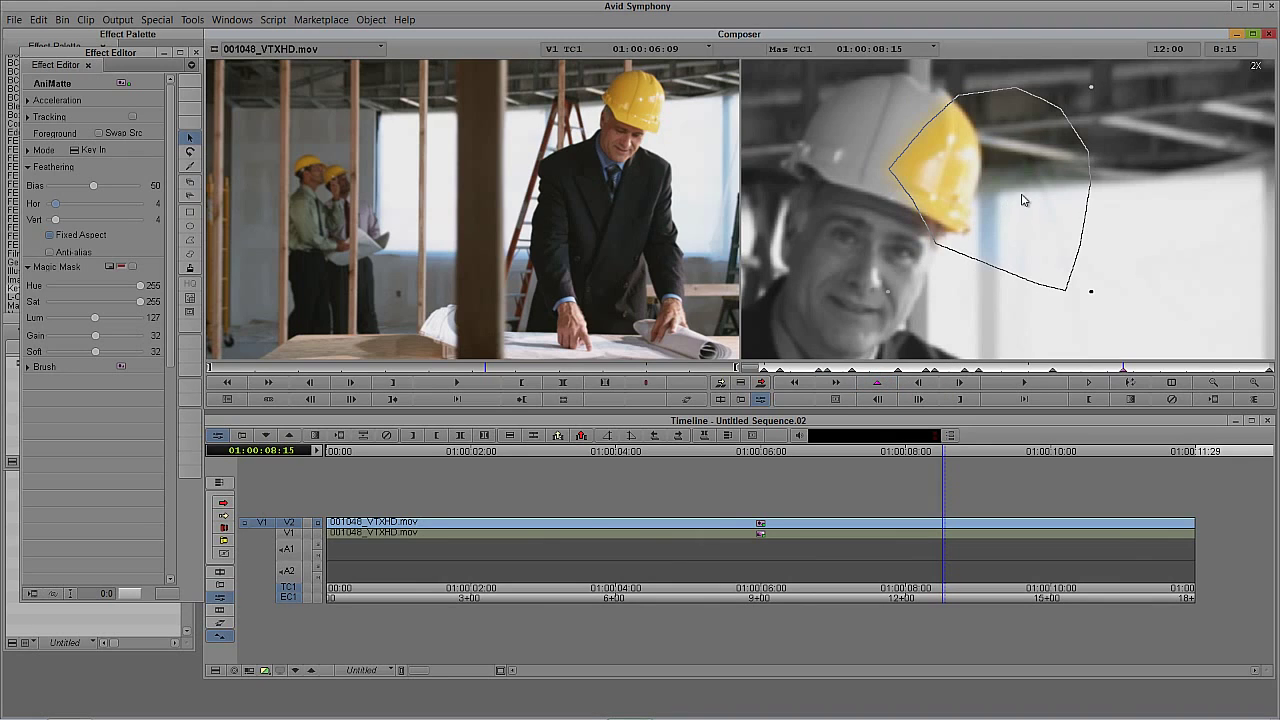
drag(1023, 200, 900, 177)
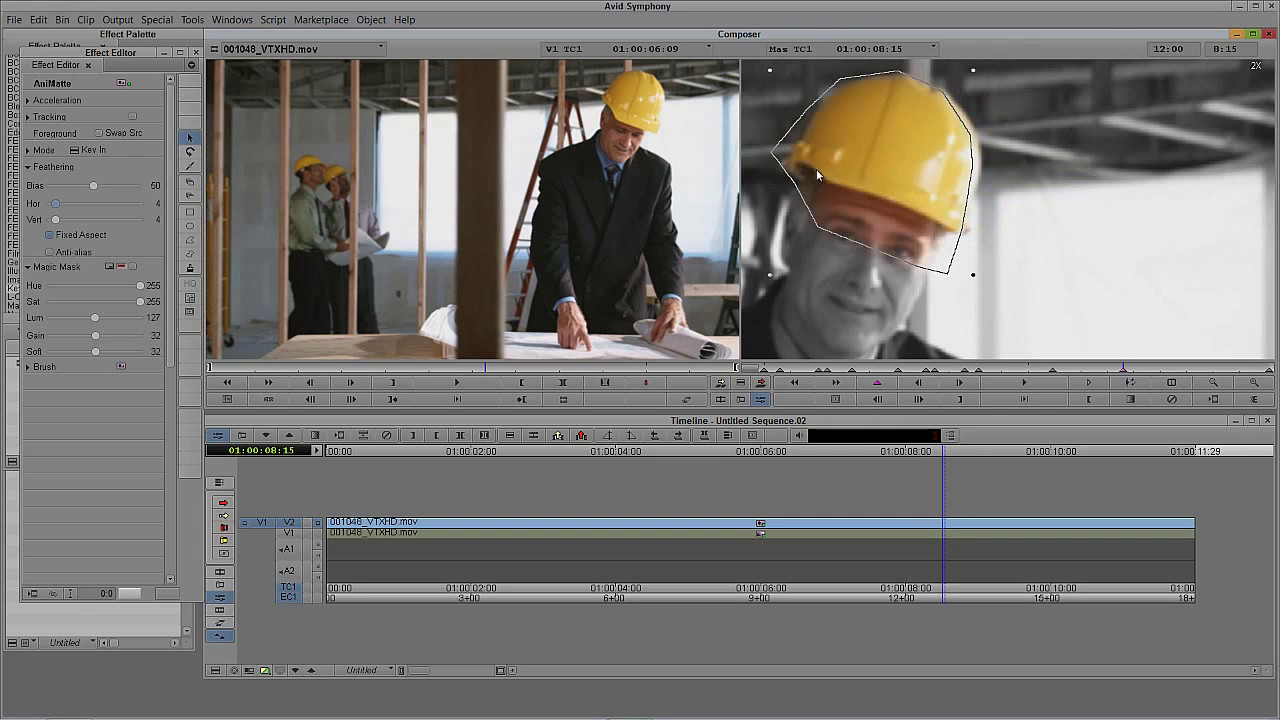
click(190, 165)
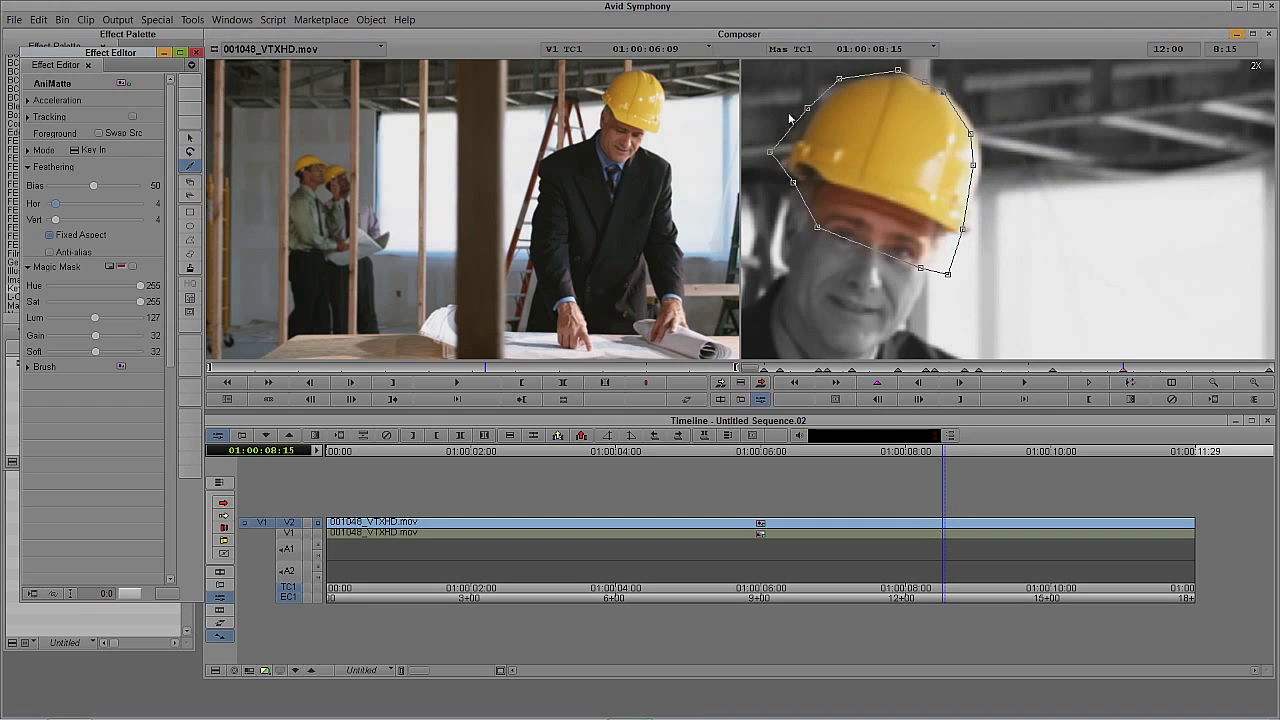
drag(808, 108, 897, 72)
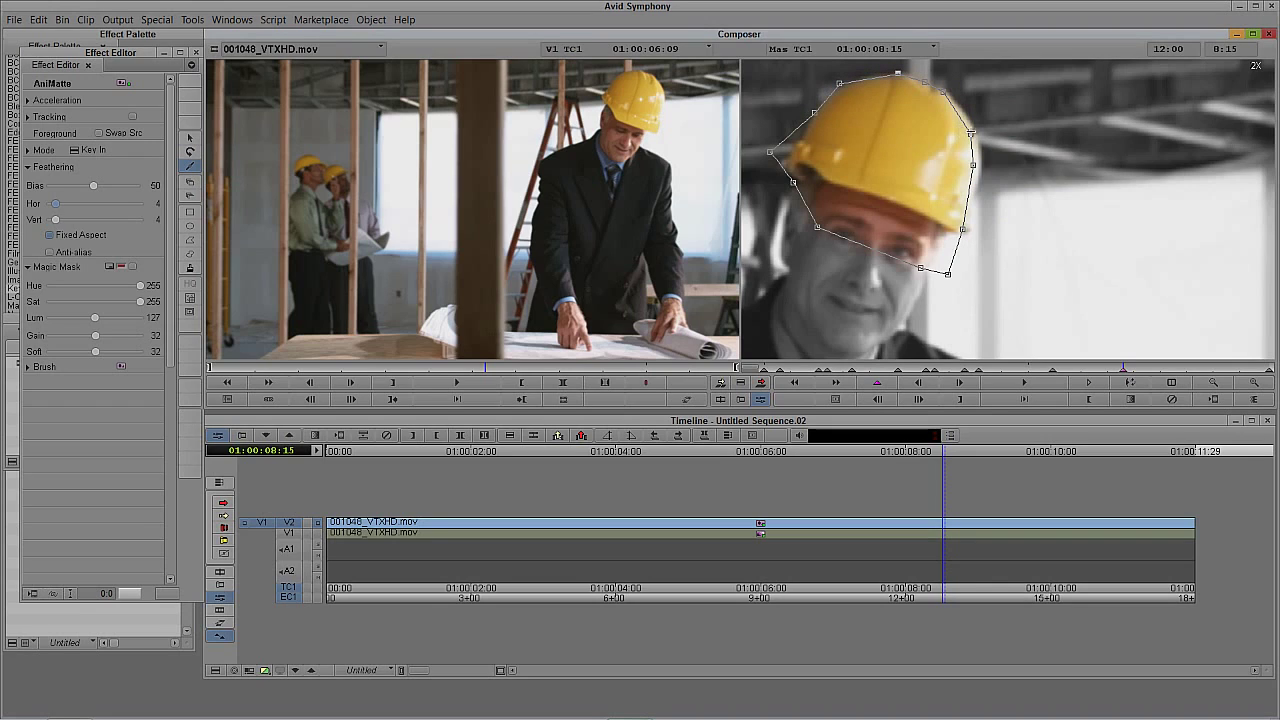
drag(970, 133, 980, 161)
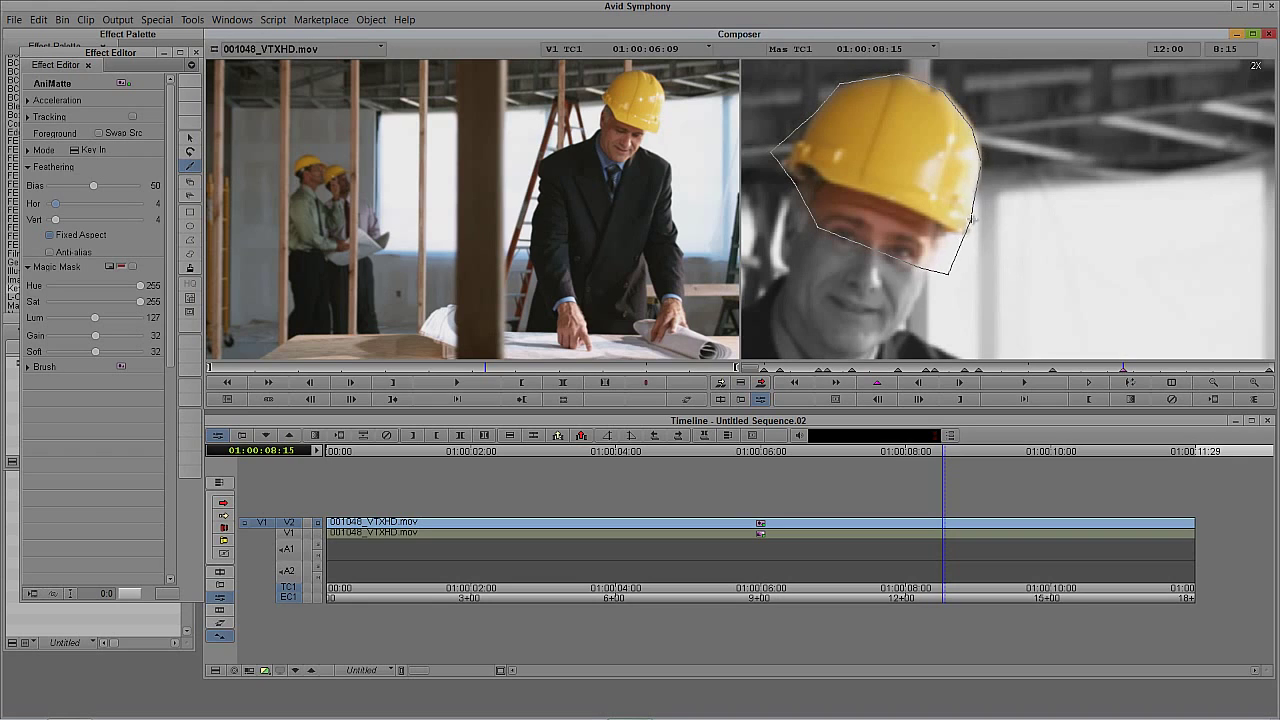
key(Escape)
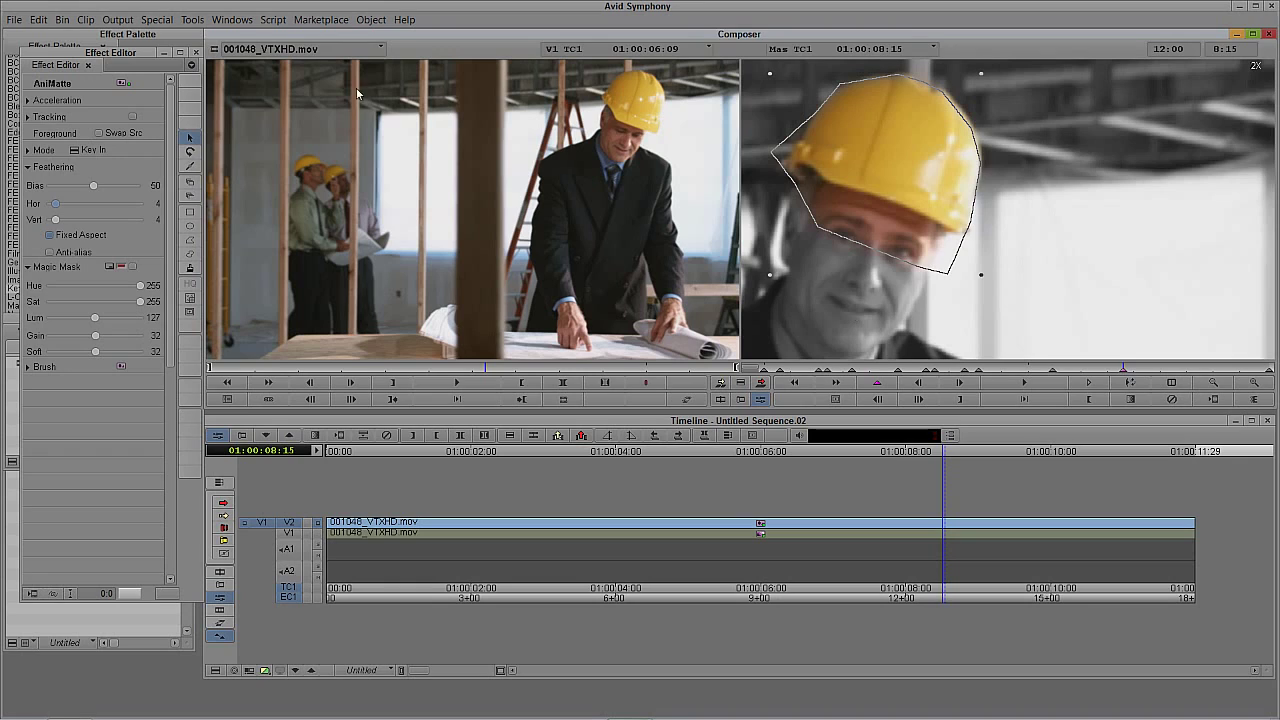
Pull the matte's lower points at 01:00:08:15 up off the man's face onto the hard hat's brim edge
click(190, 166)
drag(949, 275, 936, 222)
drag(814, 227, 880, 198)
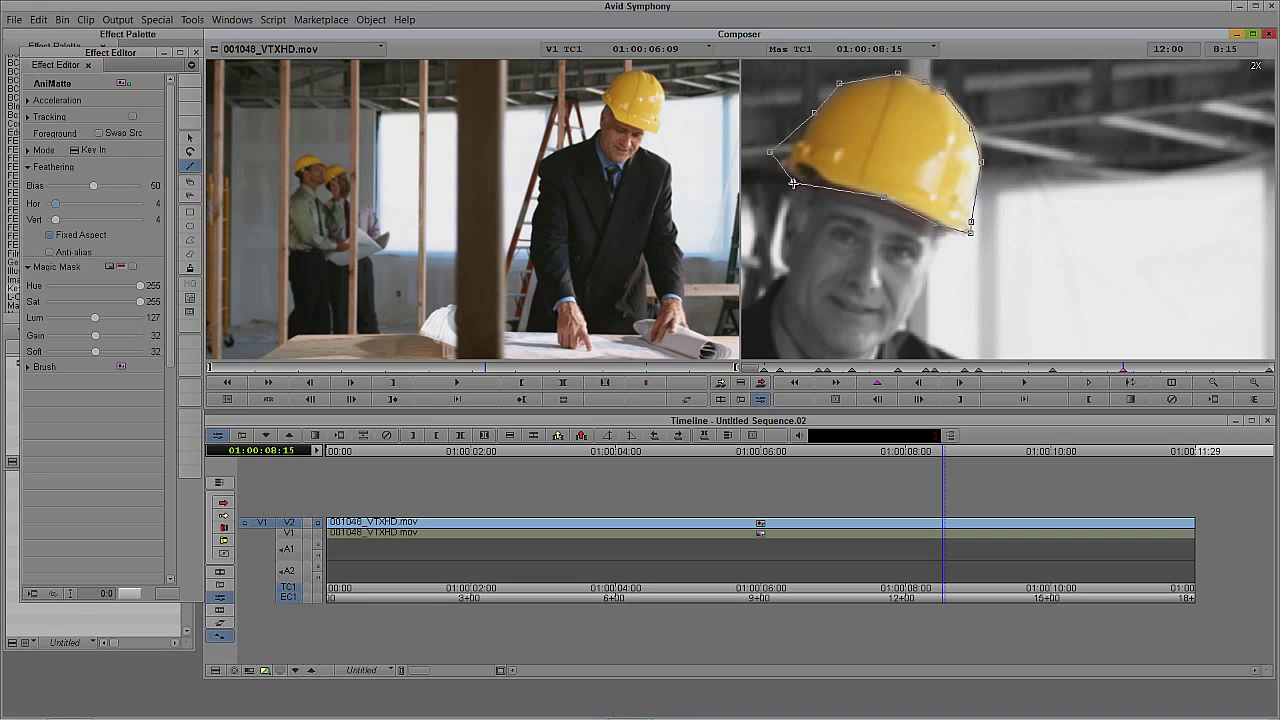
drag(792, 183, 831, 185)
drag(769, 152, 778, 169)
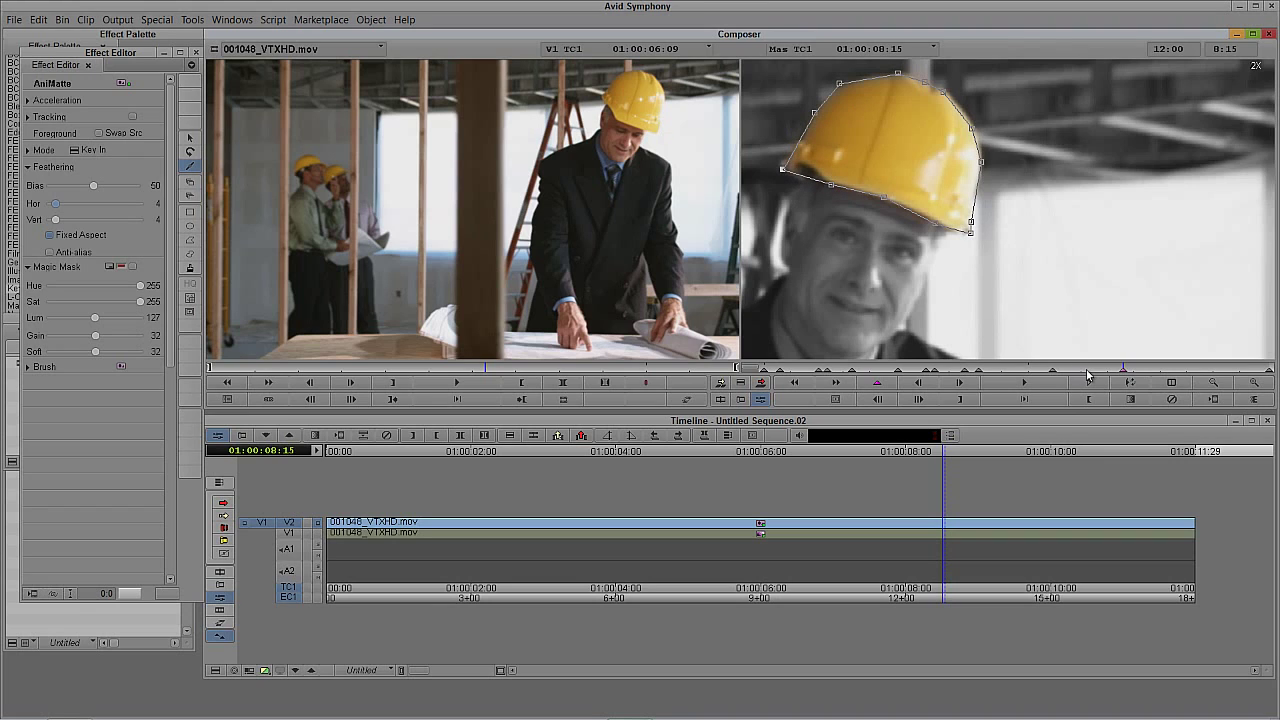
Adjust the matte's lower points at 01:00:07:15 and 01:00:08:05 to follow the hard hat's brim
mouse_move(1088, 374)
mouse_down()
mouse_move(1066, 376)
mouse_move(1078, 375)
mouse_up()
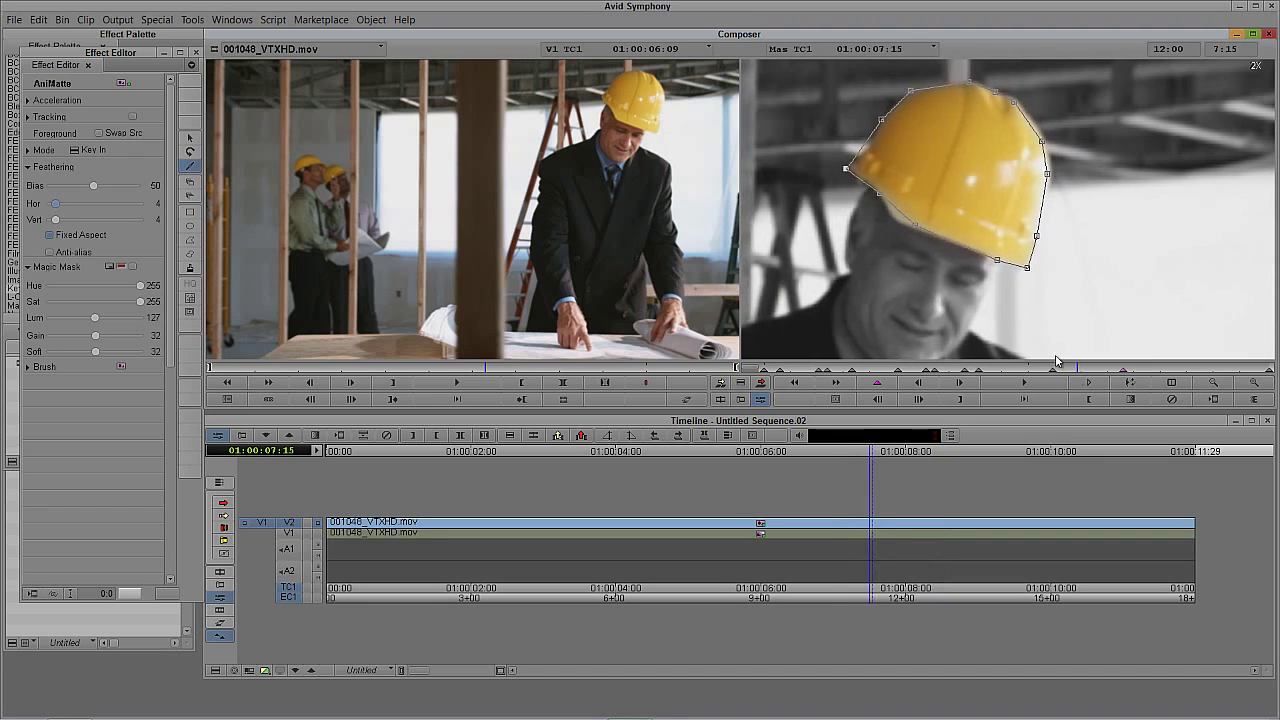
click(903, 228)
mouse_move(1088, 370)
mouse_down()
mouse_move(1122, 372)
mouse_move(1108, 371)
mouse_up()
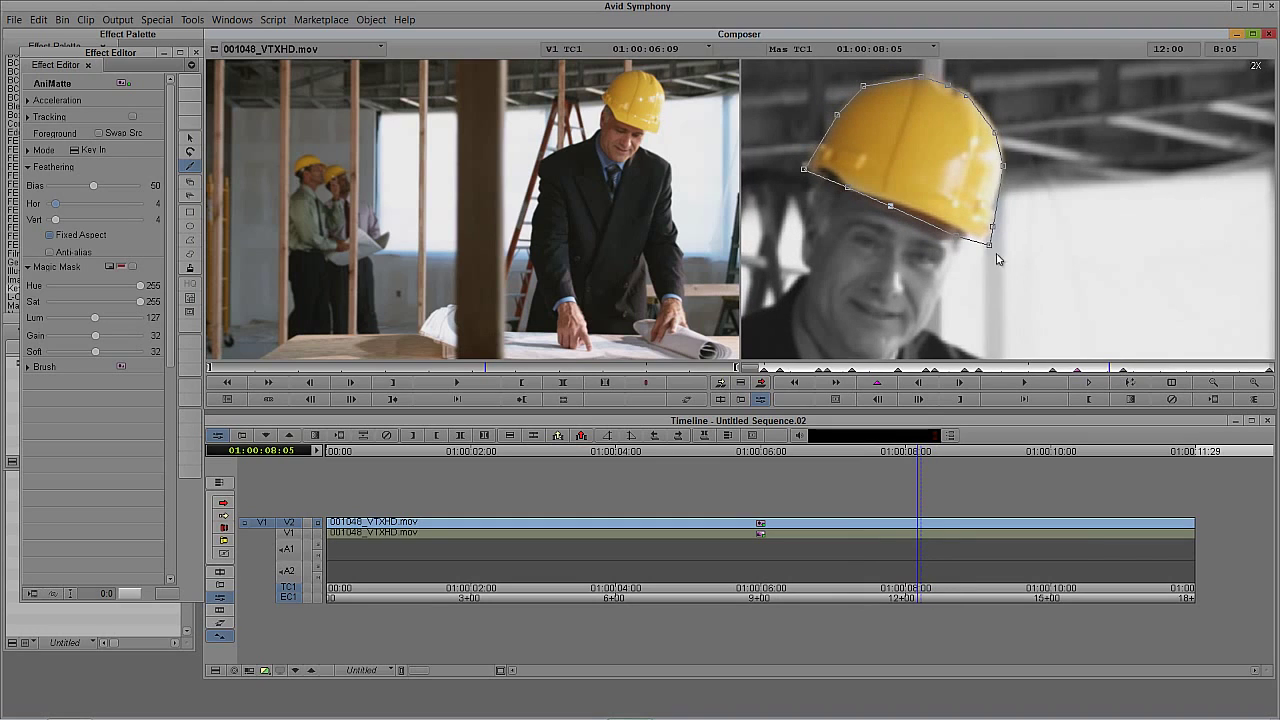
drag(988, 243, 980, 238)
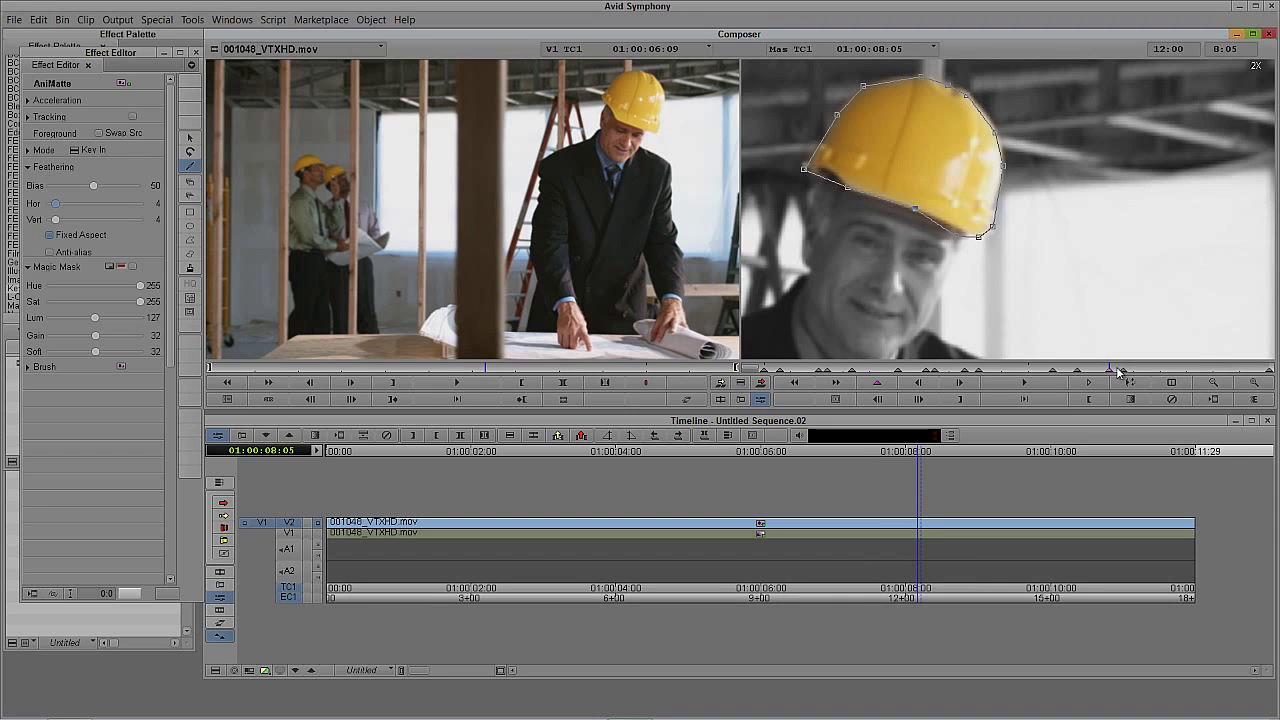
Park at 01:00:10:00 and move the whole matte onto the hard hat's position in that frame
drag(1118, 372, 1188, 369)
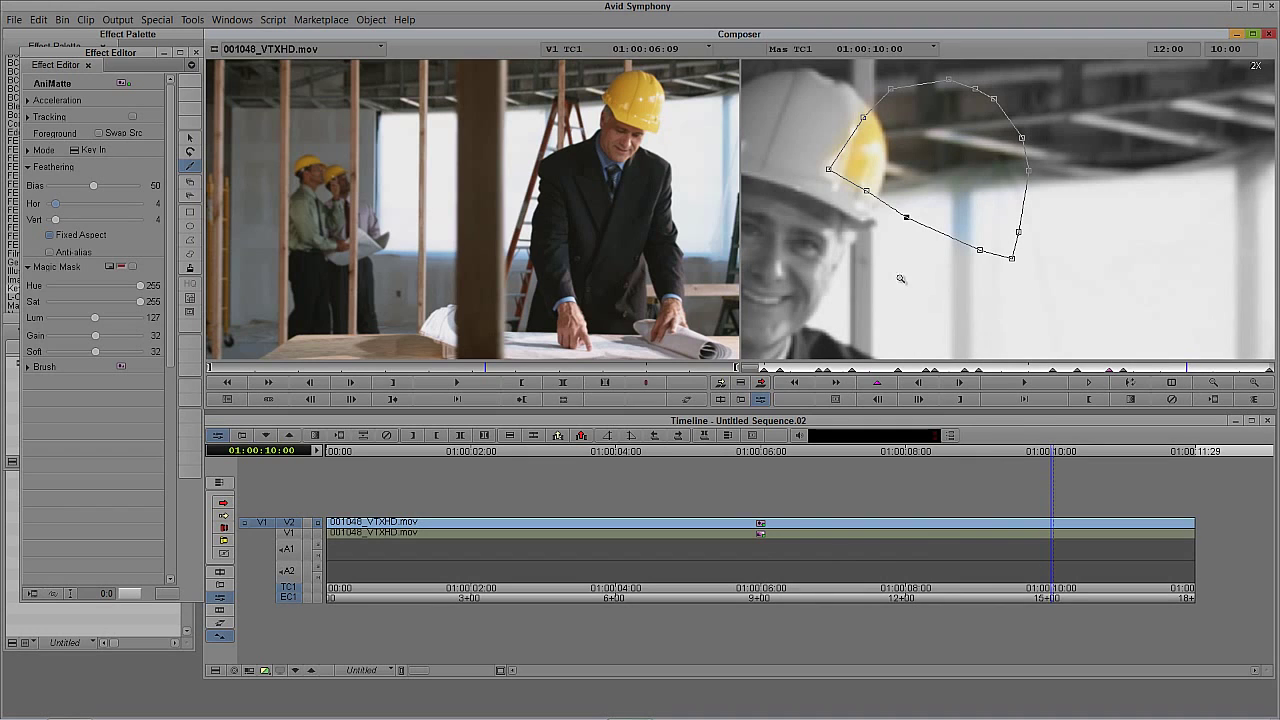
drag(904, 270, 1144, 276)
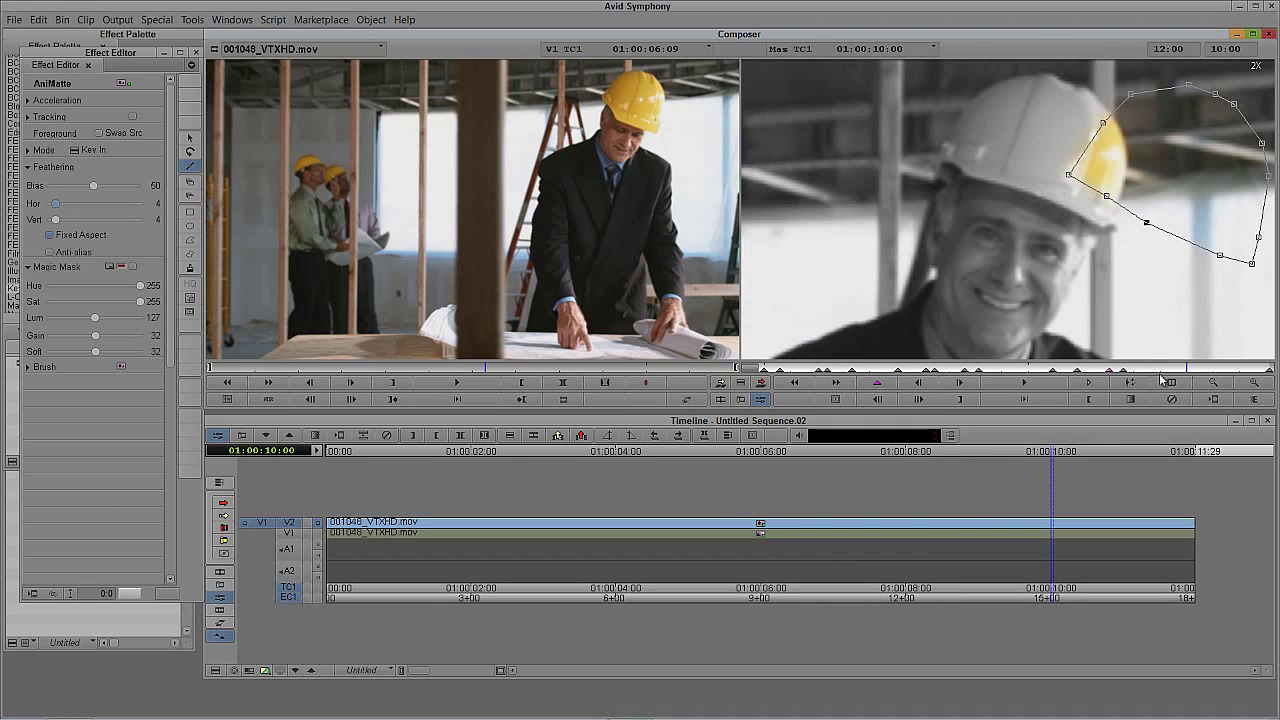
click(189, 138)
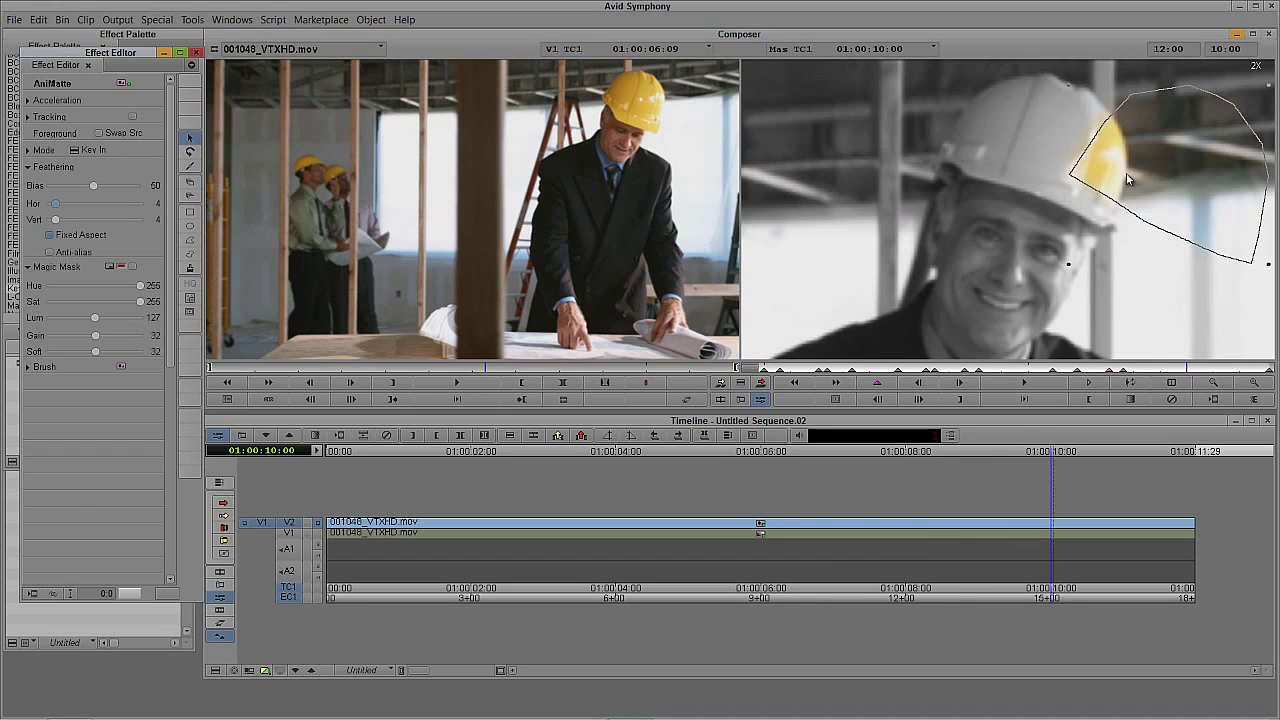
drag(1128, 178, 1032, 166)
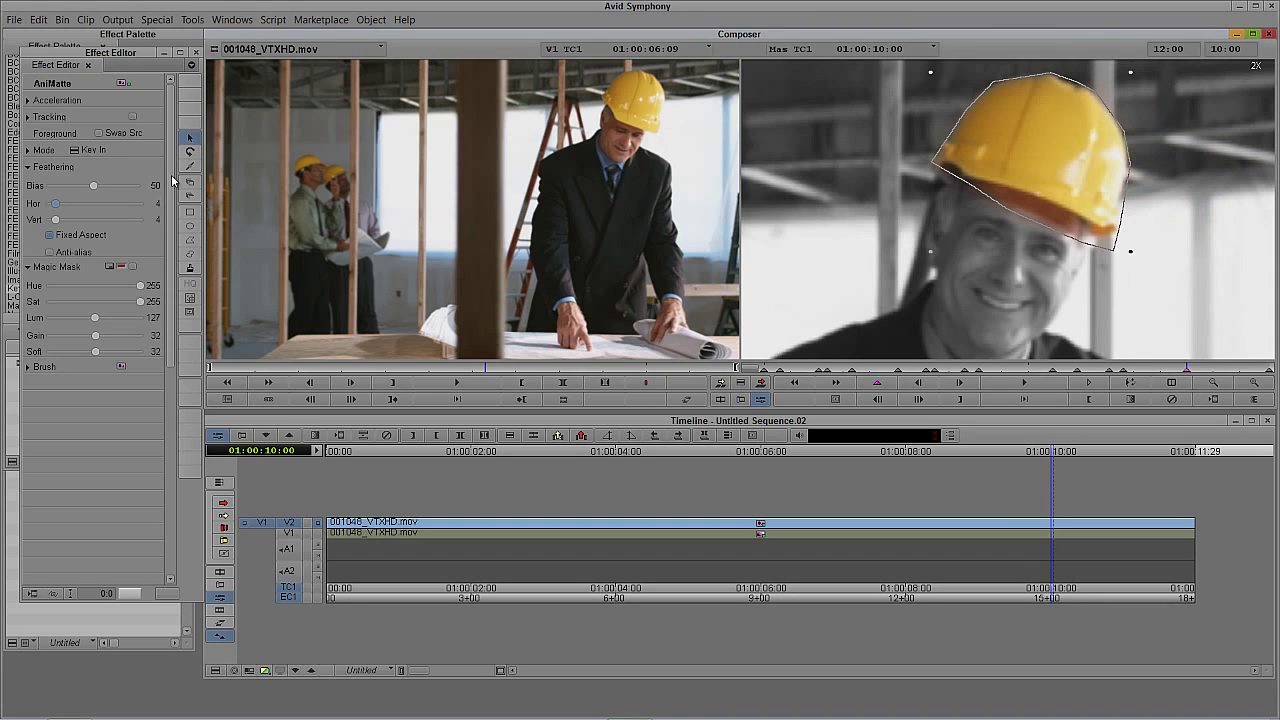
Reshape the matte at 01:00:10:00 by fitting its lower and side points to the hard hat's brim
click(189, 165)
drag(1008, 208, 977, 180)
drag(1084, 242, 1110, 232)
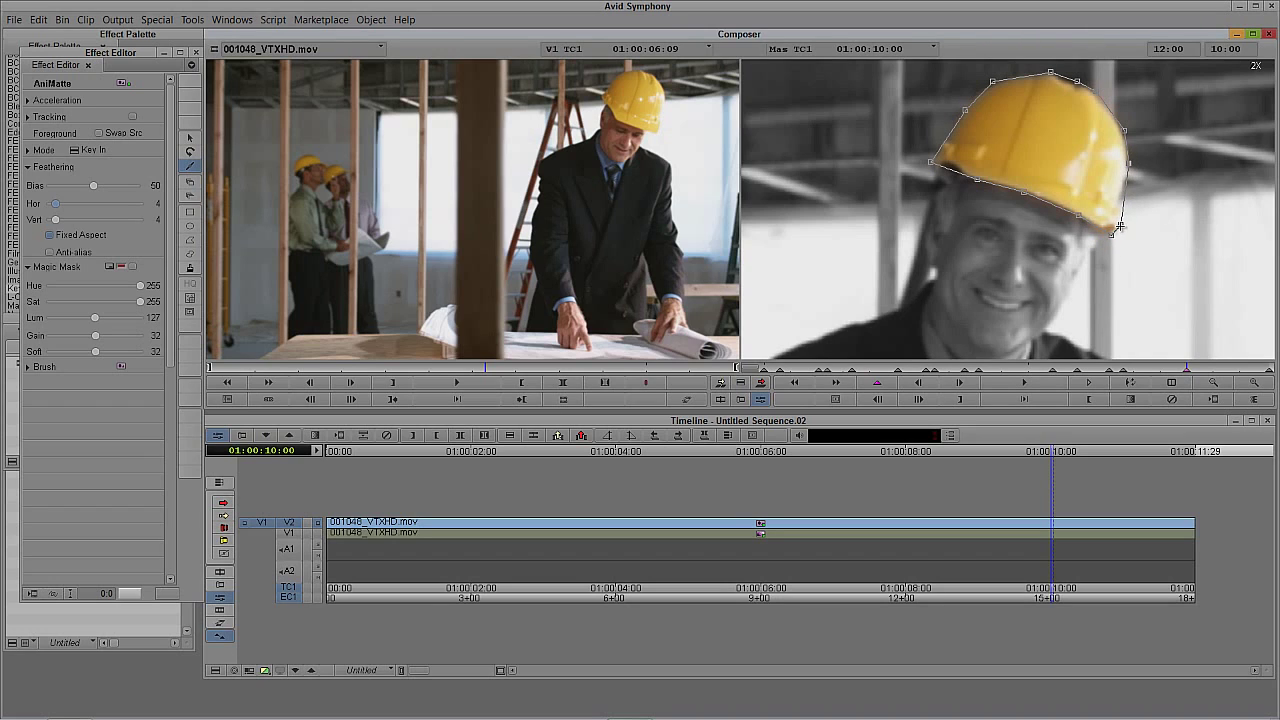
drag(1120, 226, 1117, 207)
mouse_move(1163, 373)
mouse_down()
mouse_move(1128, 371)
mouse_move(1266, 372)
mouse_move(1188, 373)
mouse_up()
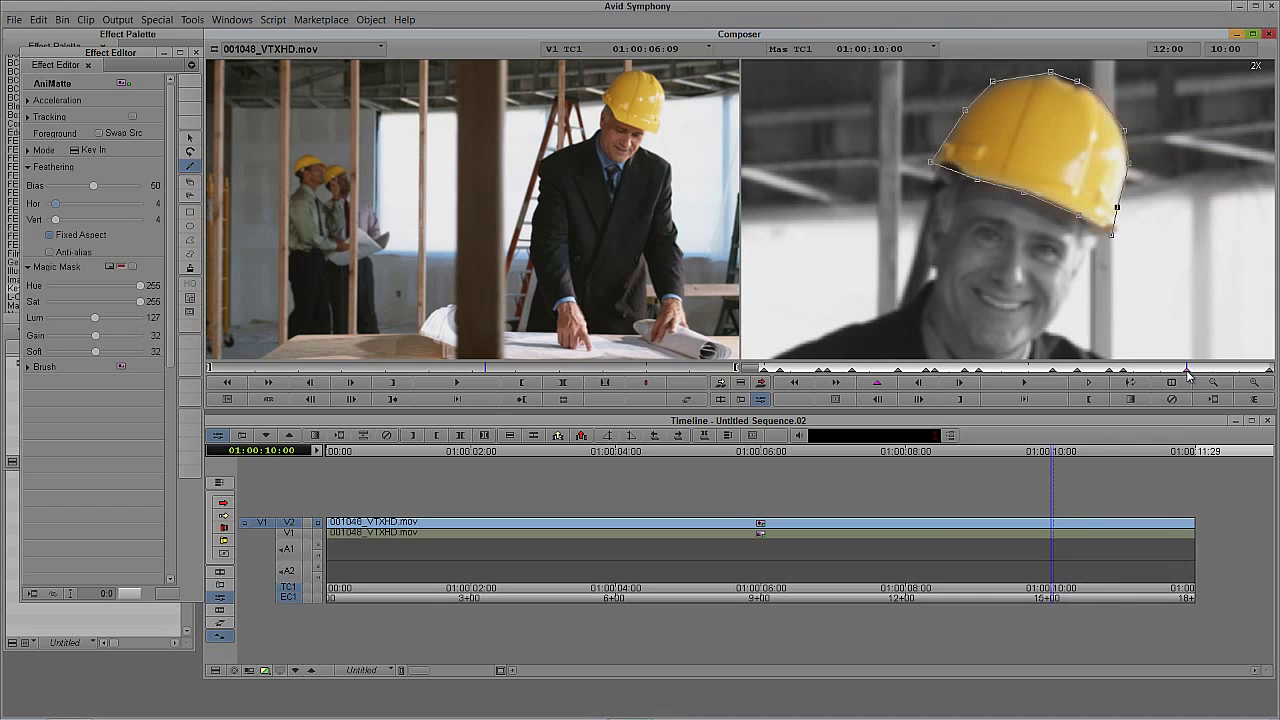
Move the whole matte onto the hard hat at the last frame, 01:00:11:29, and check an in-between frame
click(1271, 373)
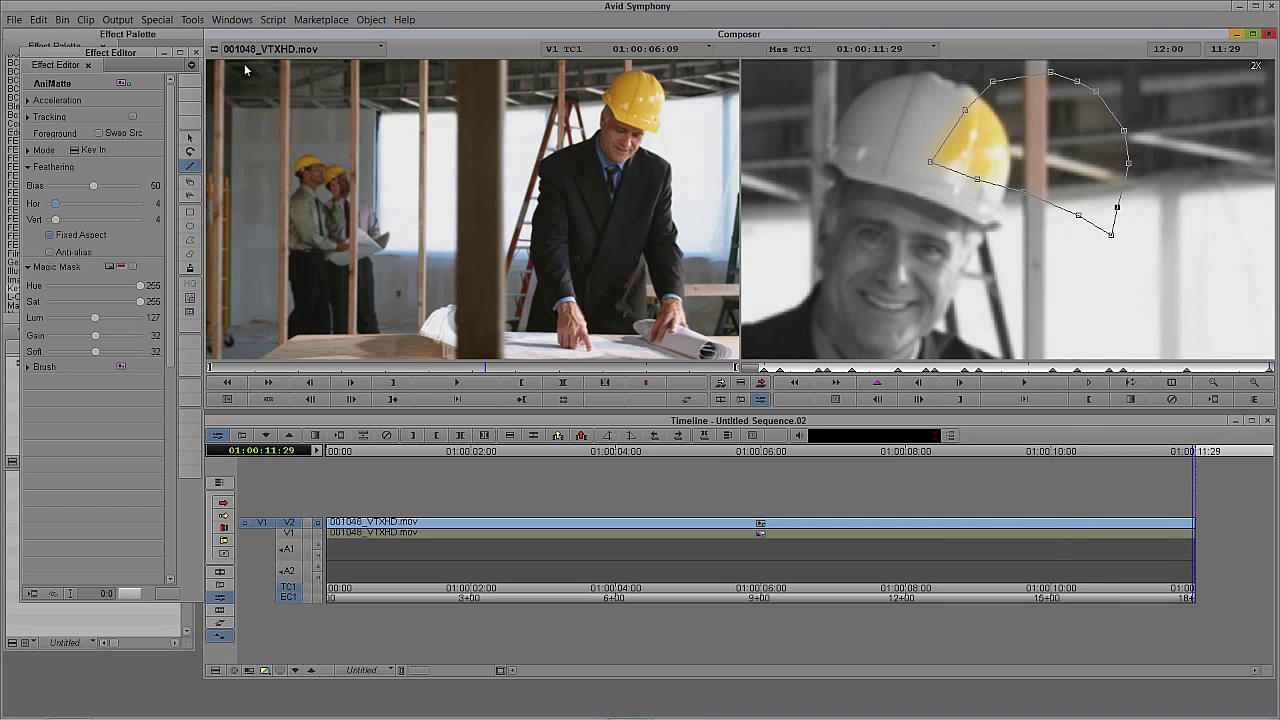
click(190, 137)
drag(996, 150, 880, 148)
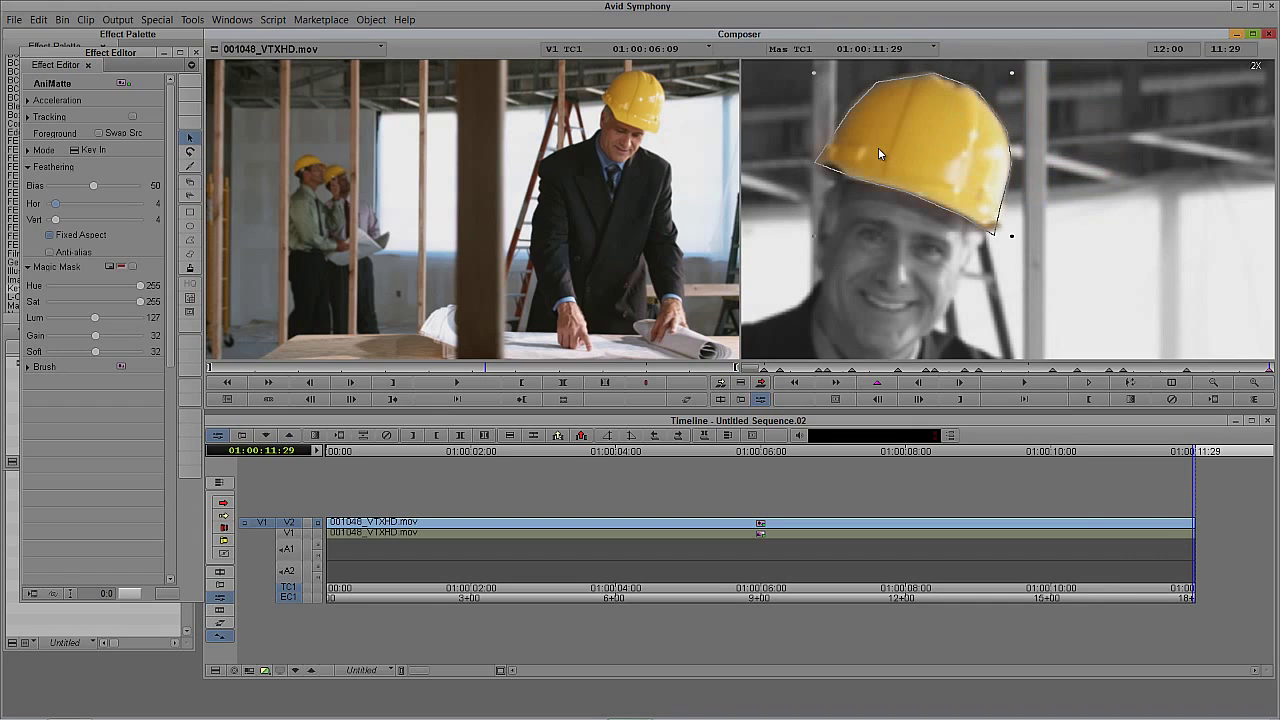
click(1218, 372)
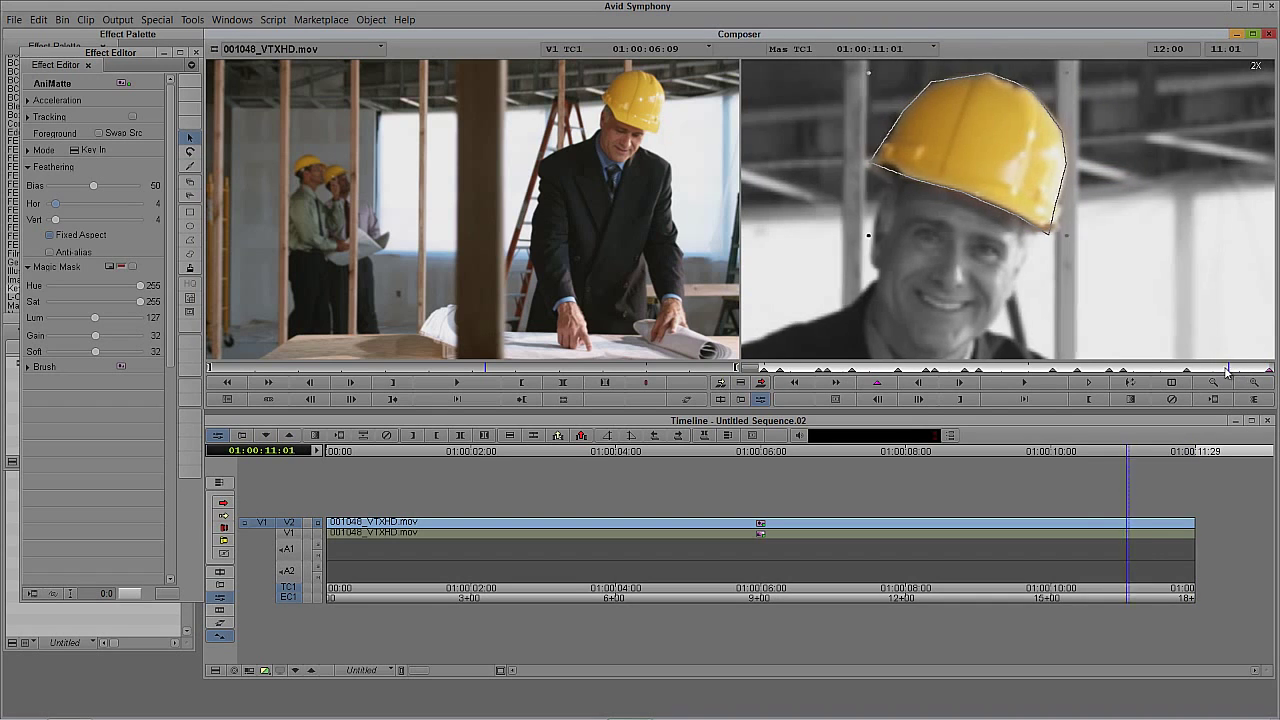
Leave effect mode and scrub through the sequence to check how the matte follows the hard hat
key(ctrl+8)
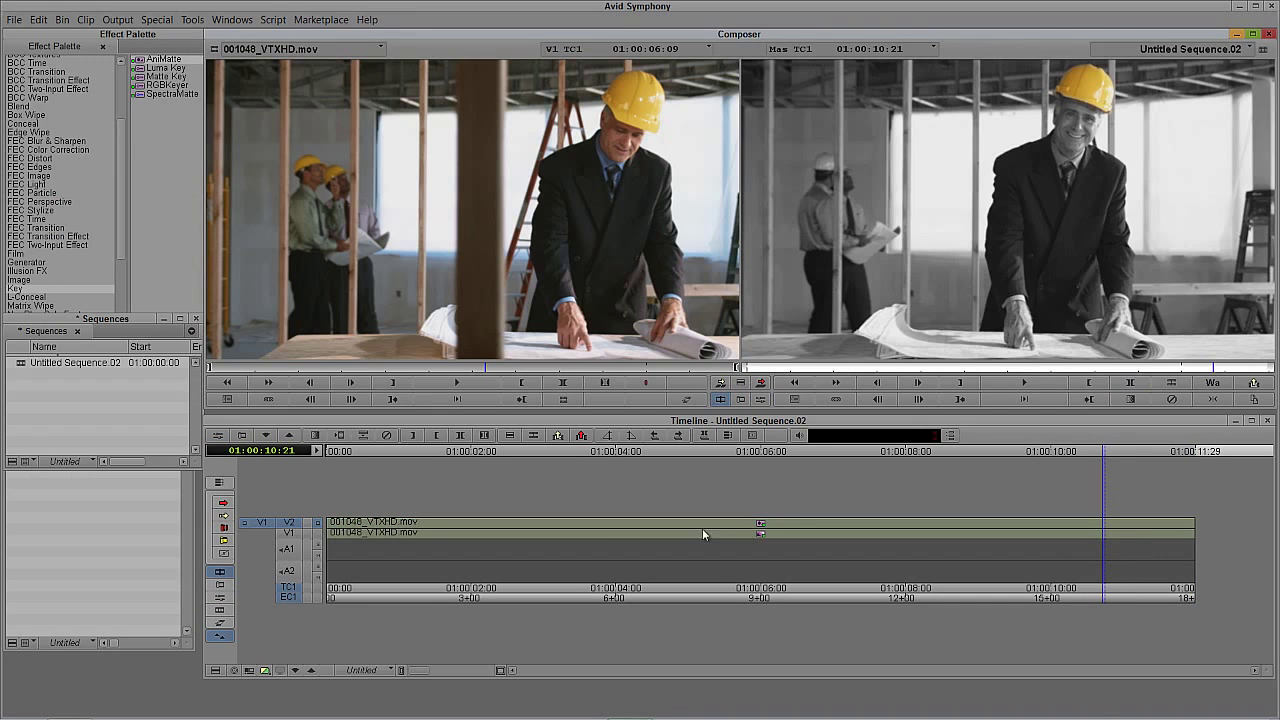
drag(558, 535, 260, 545)
drag(356, 545, 627, 596)
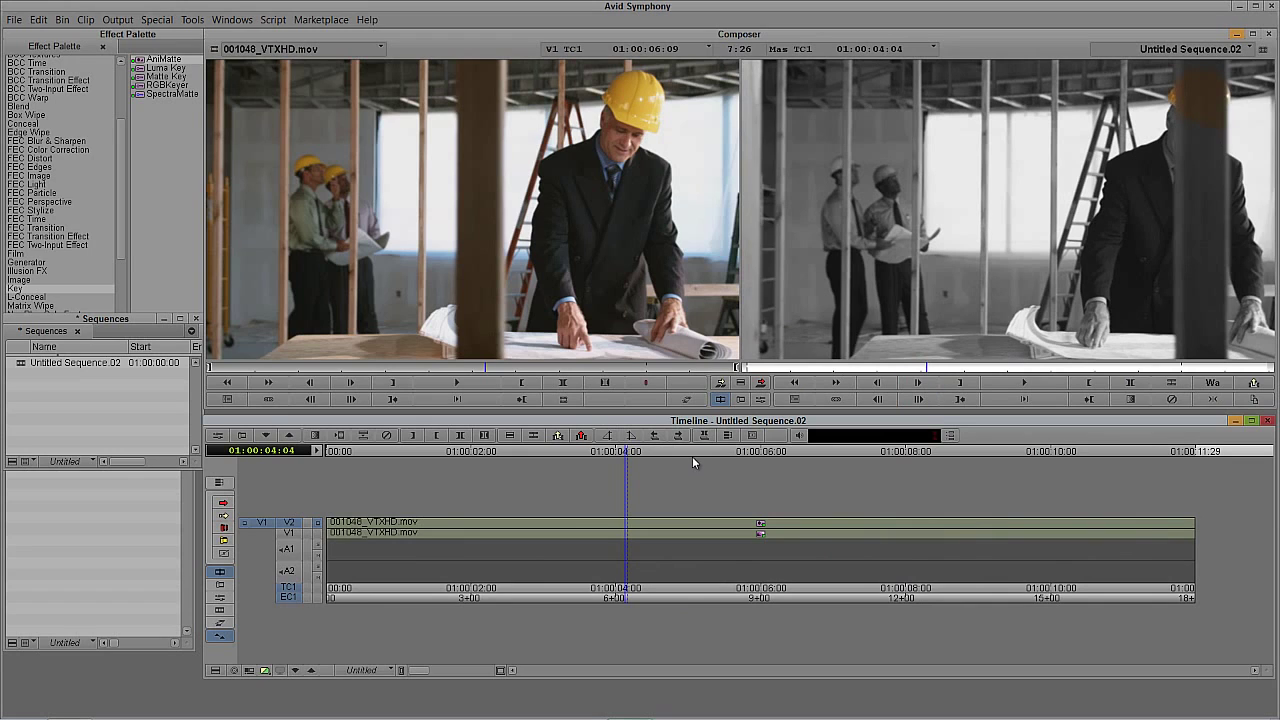
Examine the AniMatte result and its nested source at 01:00:04:04, where the wooden post crosses the hard hat
key(ctrl+8)
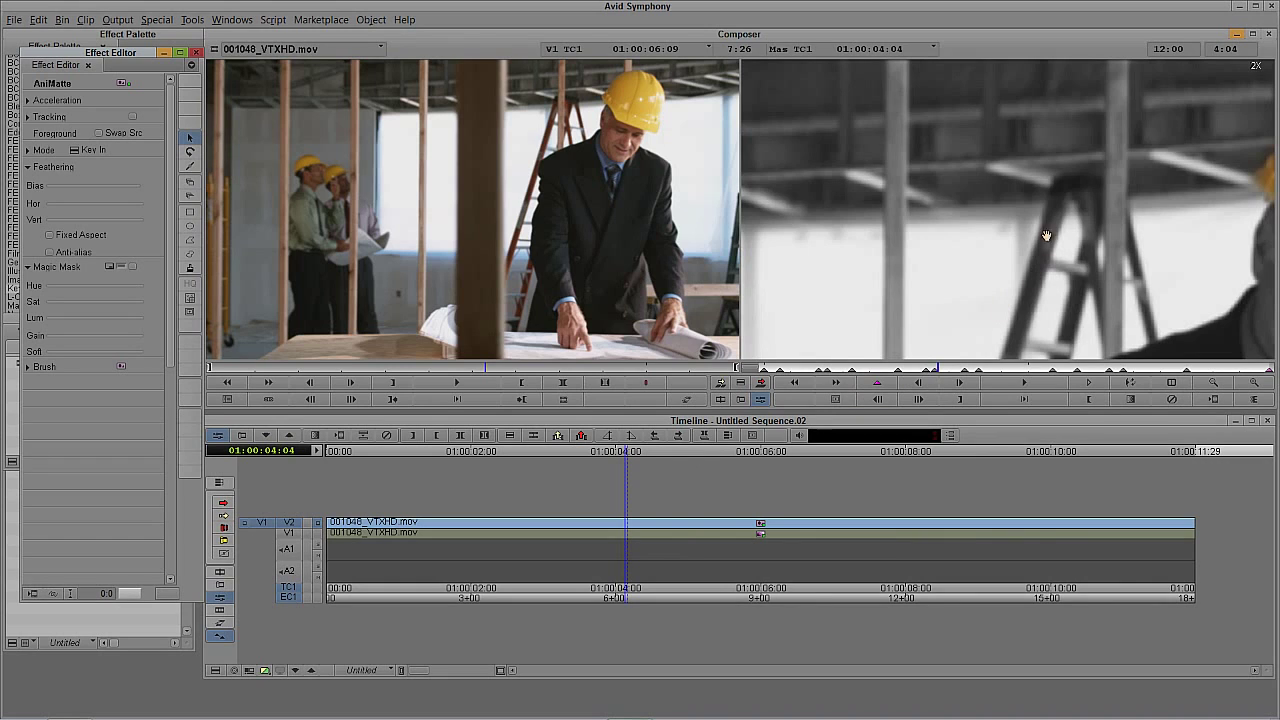
drag(1193, 224, 930, 259)
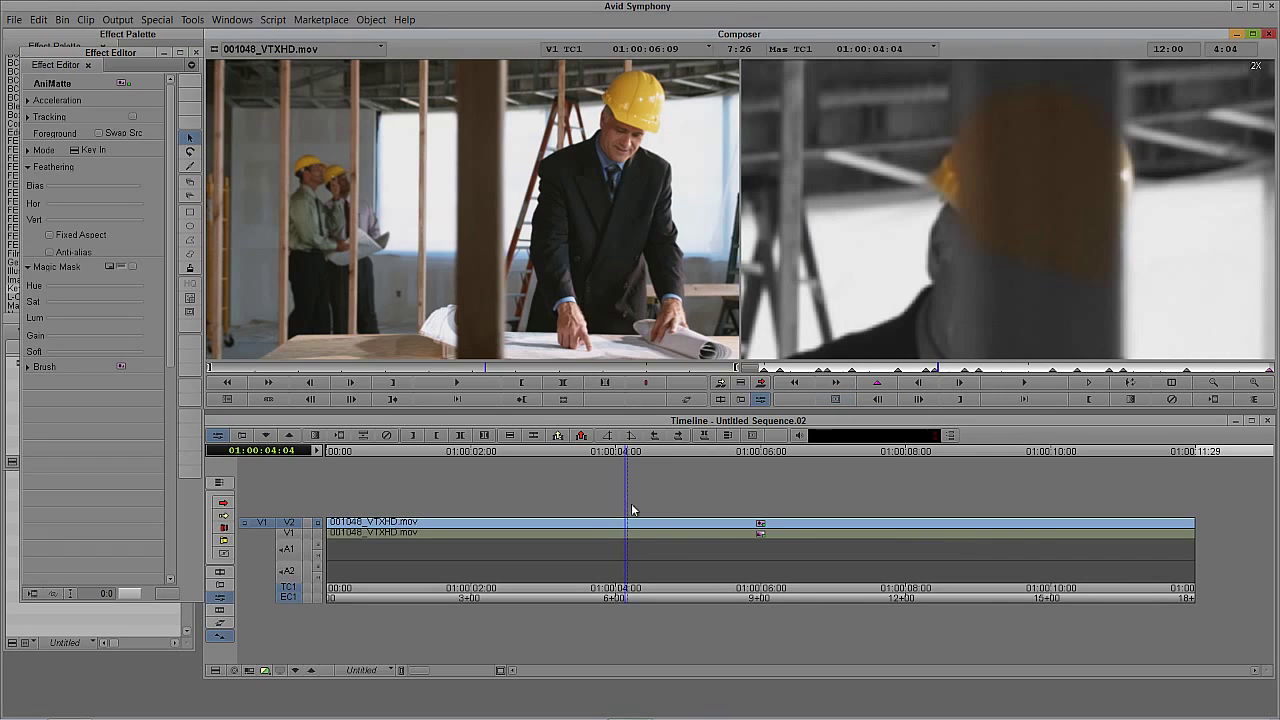
click(294, 670)
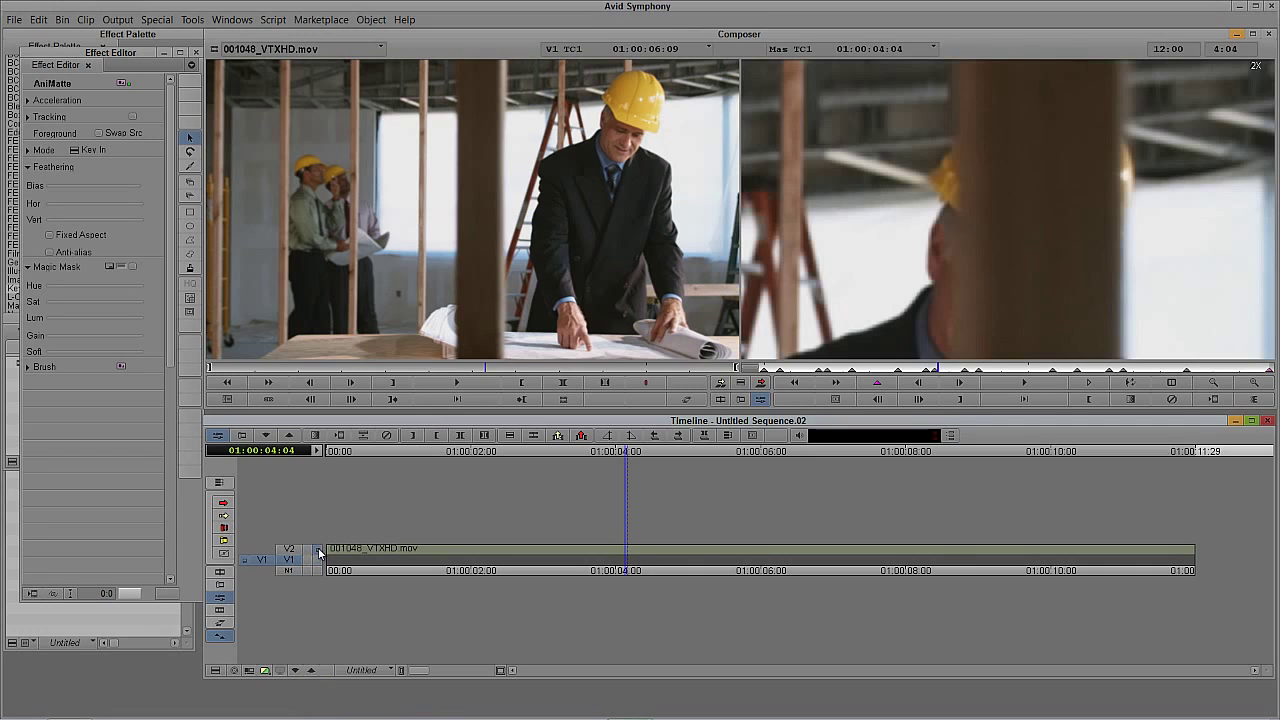
click(310, 671)
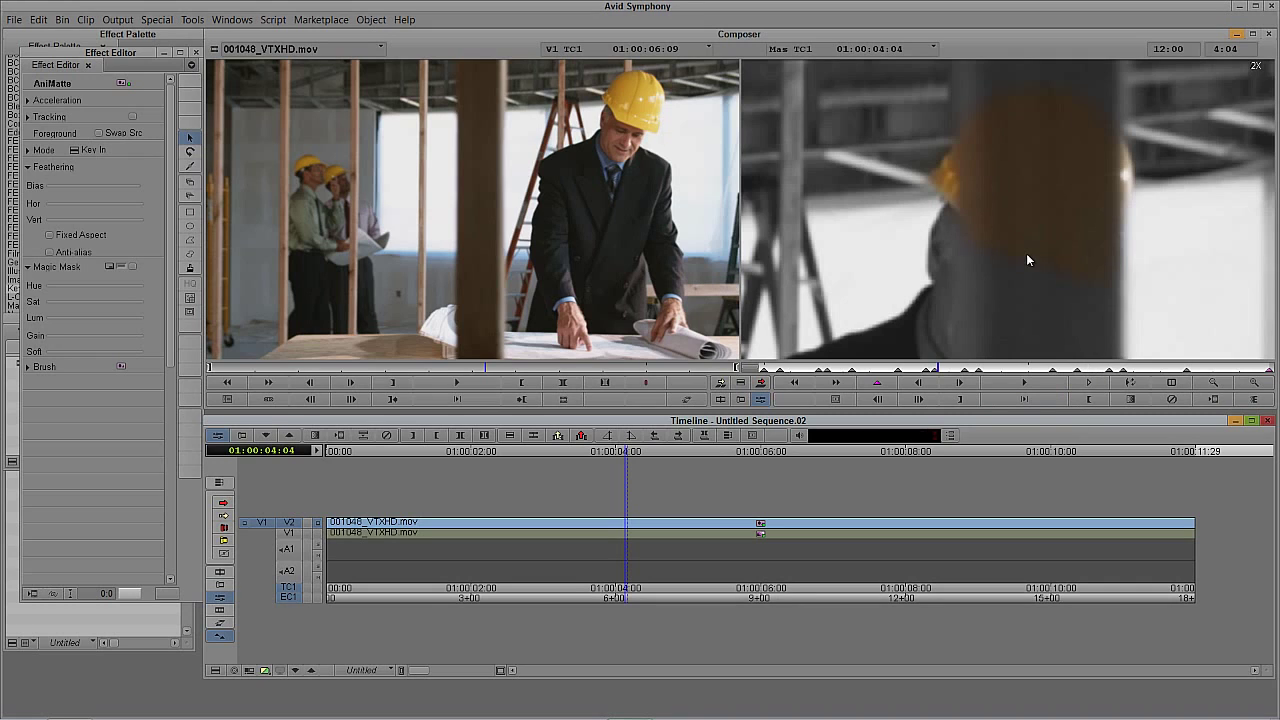
Add video track V3 and overwrite the full length of the 001048_VTXHD.mov clip onto it above the matte layer
key(ctrl+y)
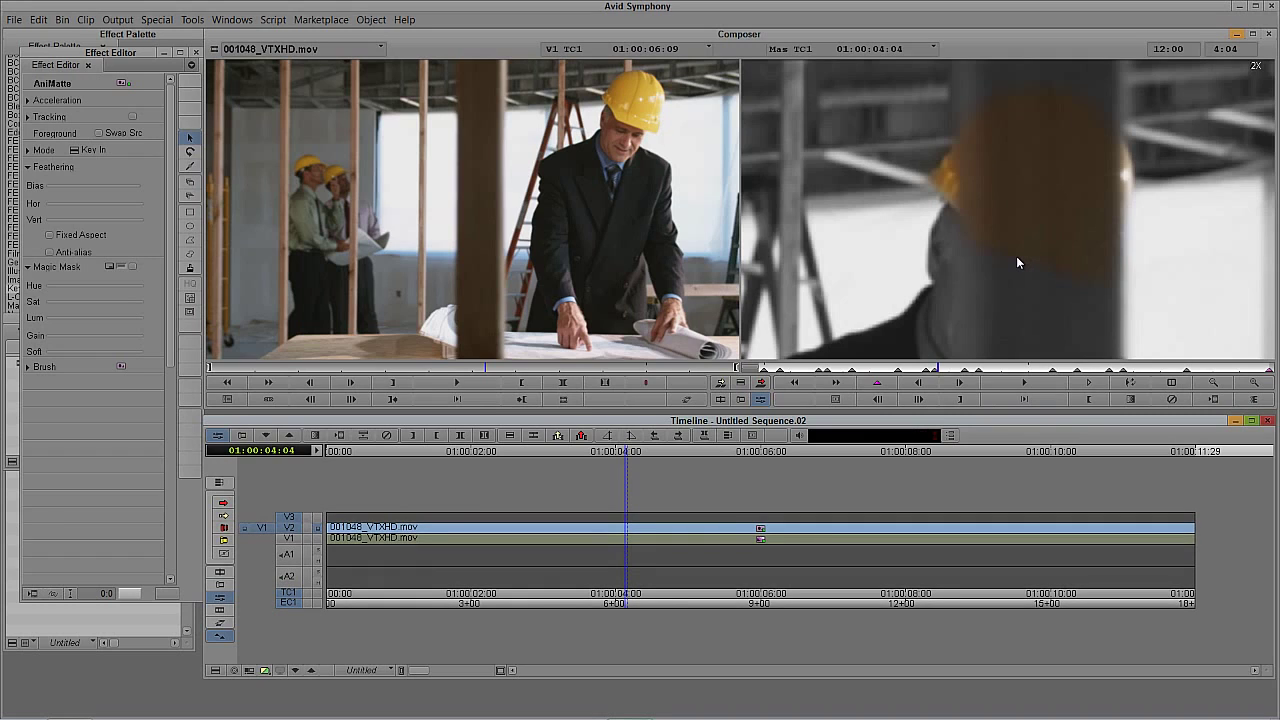
click(529, 514)
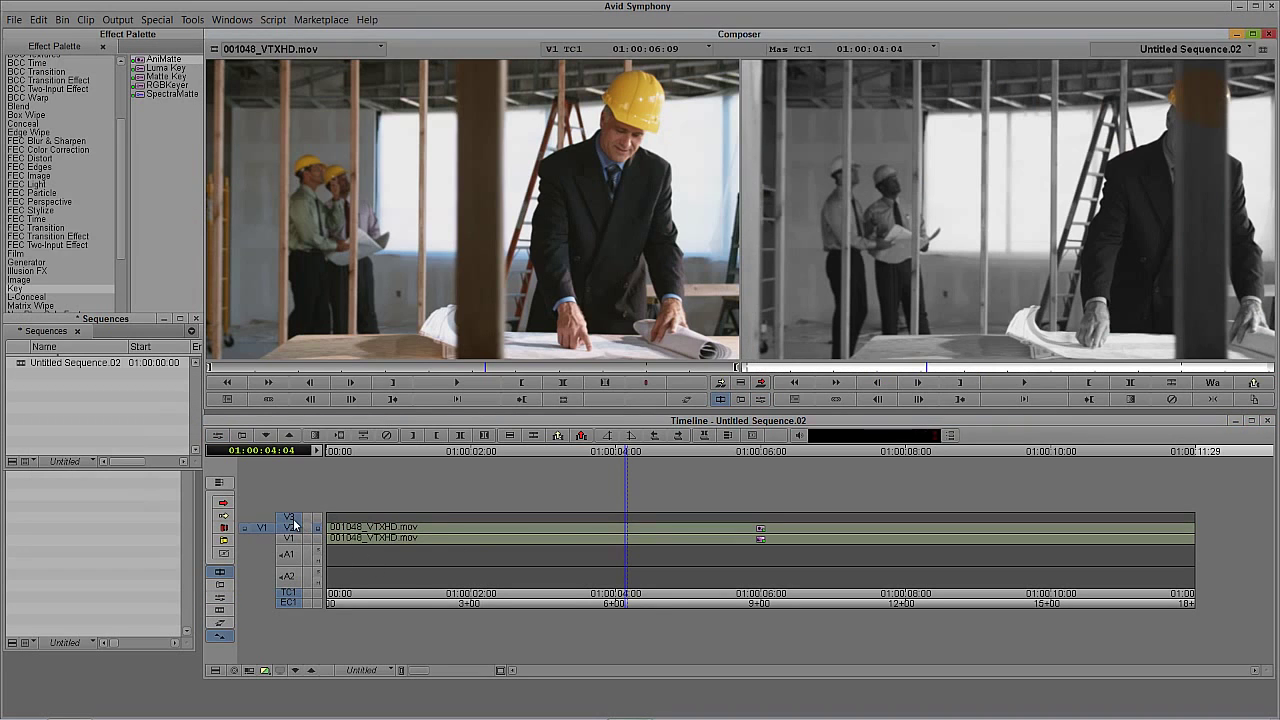
key(t)
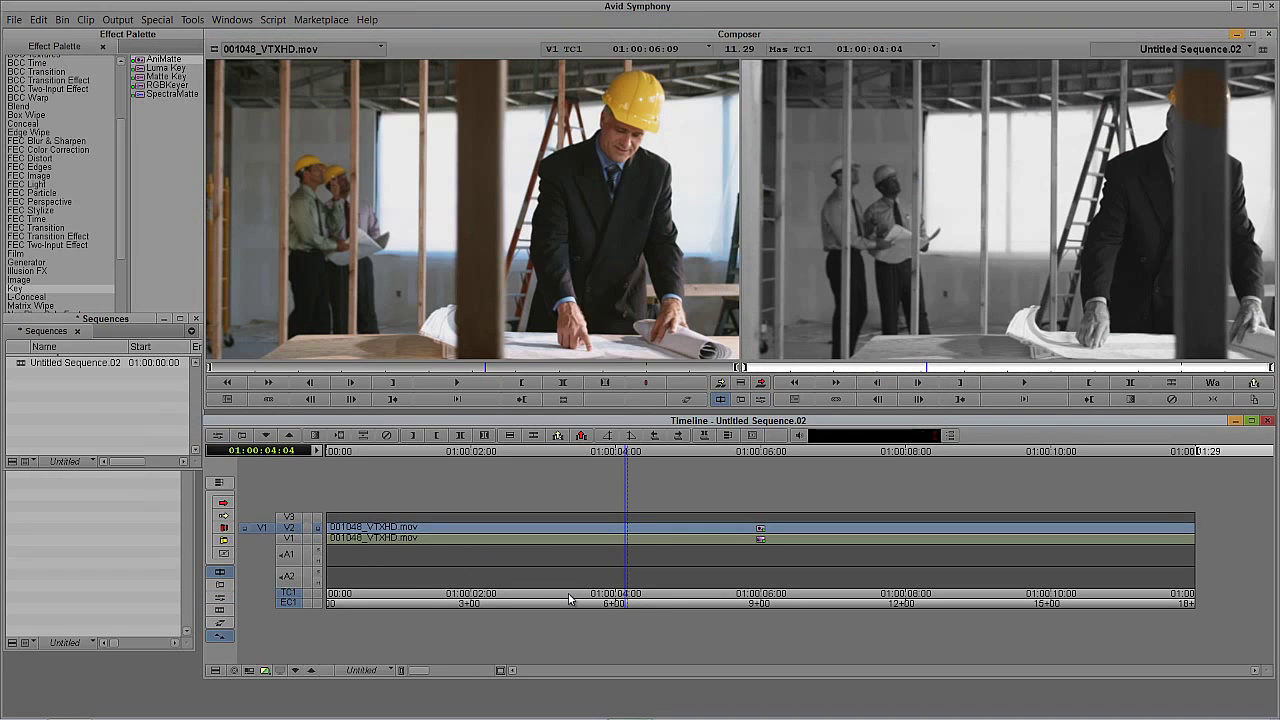
click(537, 186)
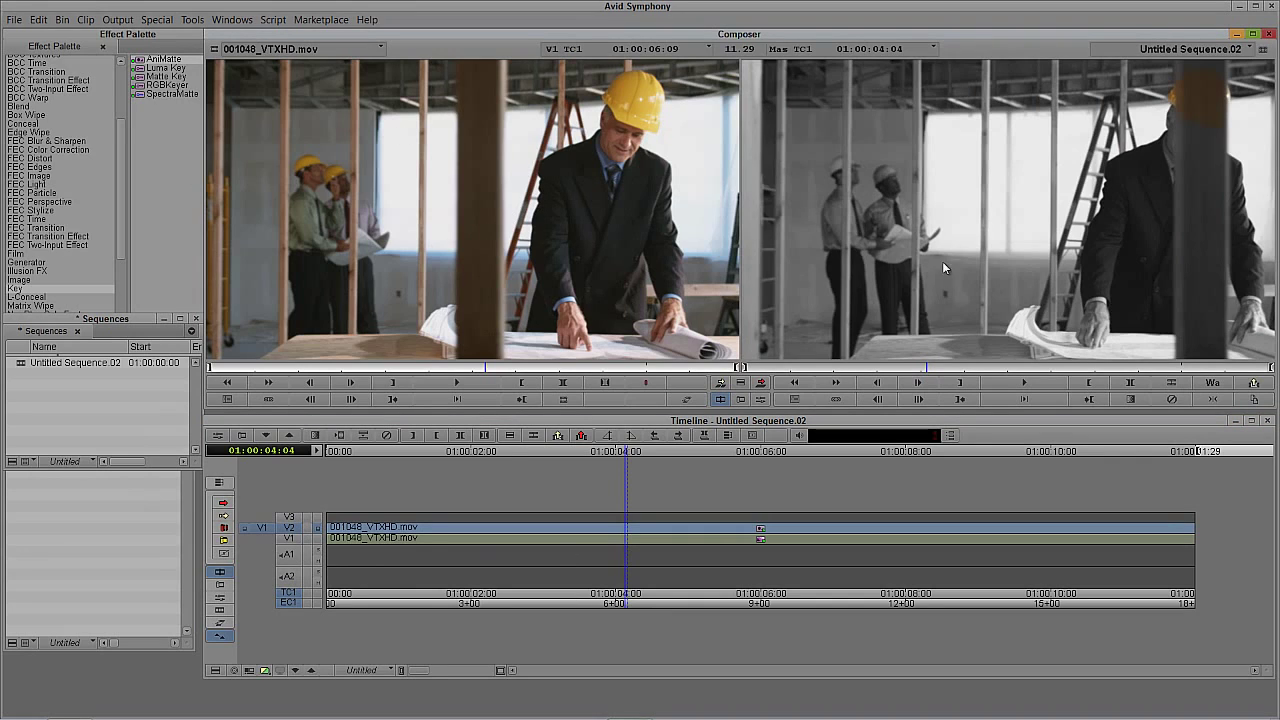
click(291, 518)
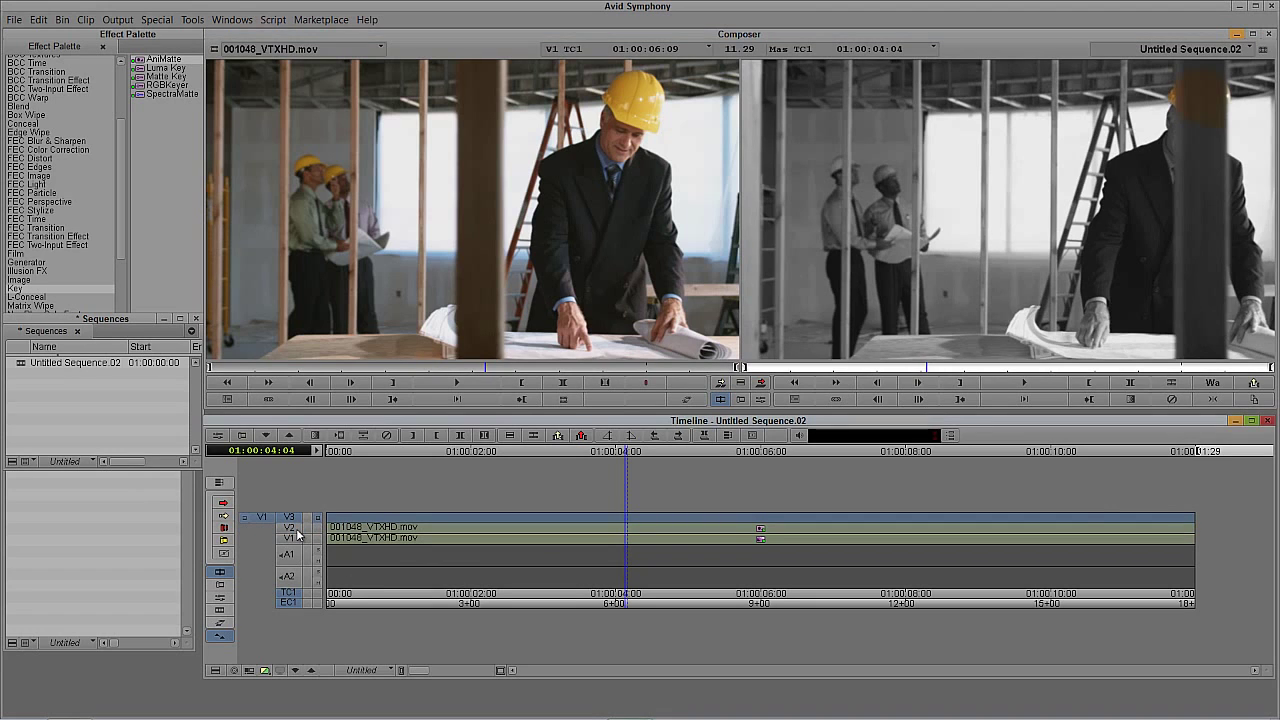
key(b)
Remove the part of the V3 clip before 01:00:03:10, ahead of the post crossing the hard hat
drag(648, 543, 571, 558)
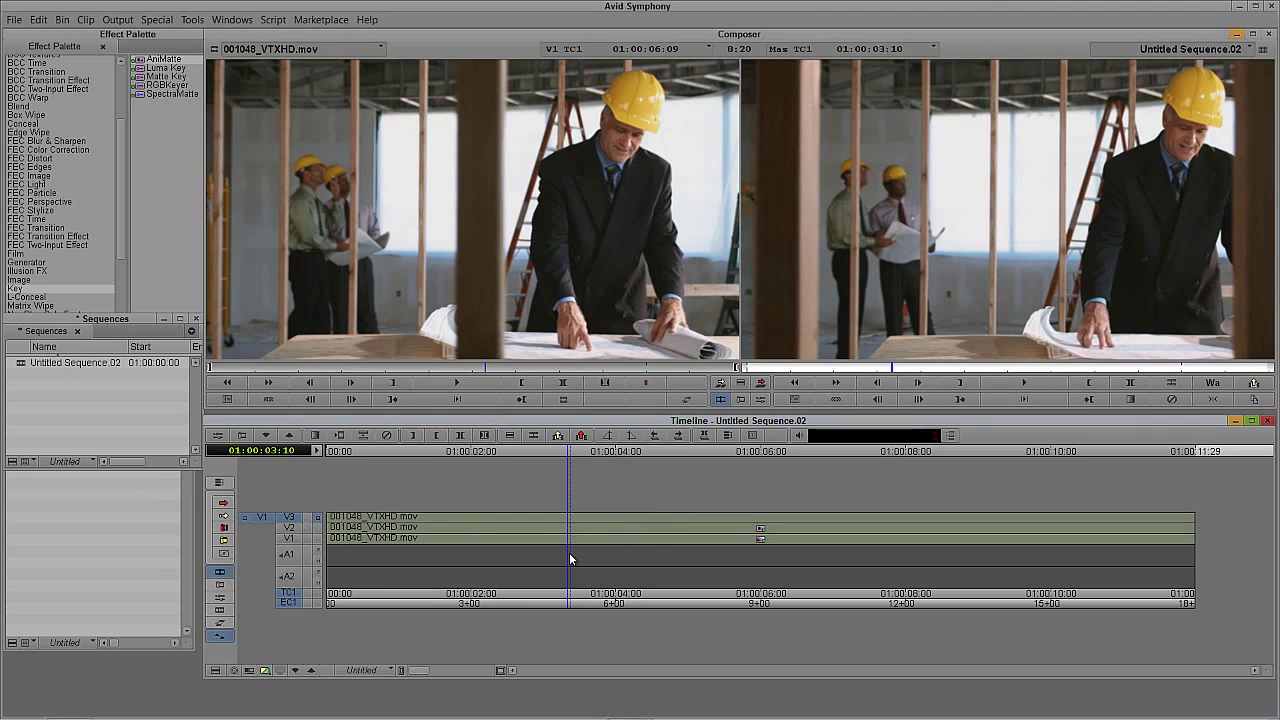
key(o)
key(Home)
key(i)
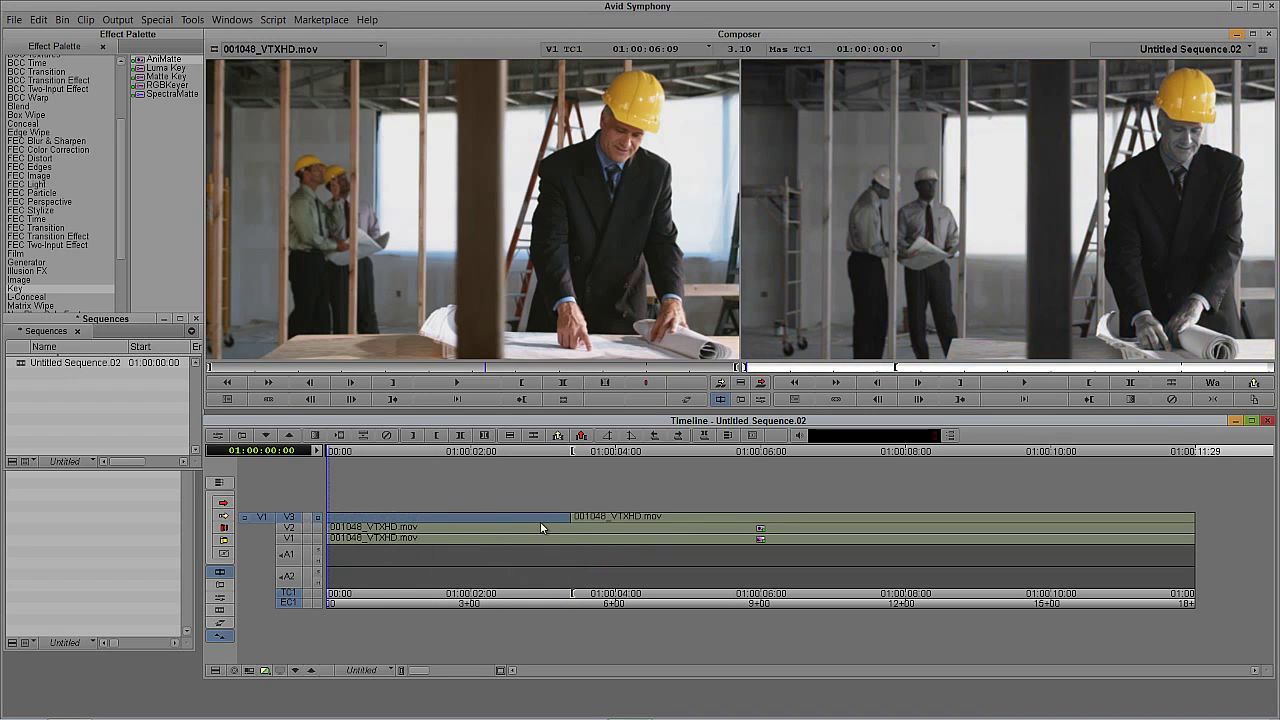
Remove the part of the V3 clip from about 01:00:05:00 to the sequence end, leaving only the post-crossing section
drag(540, 522, 1196, 522)
key(i)
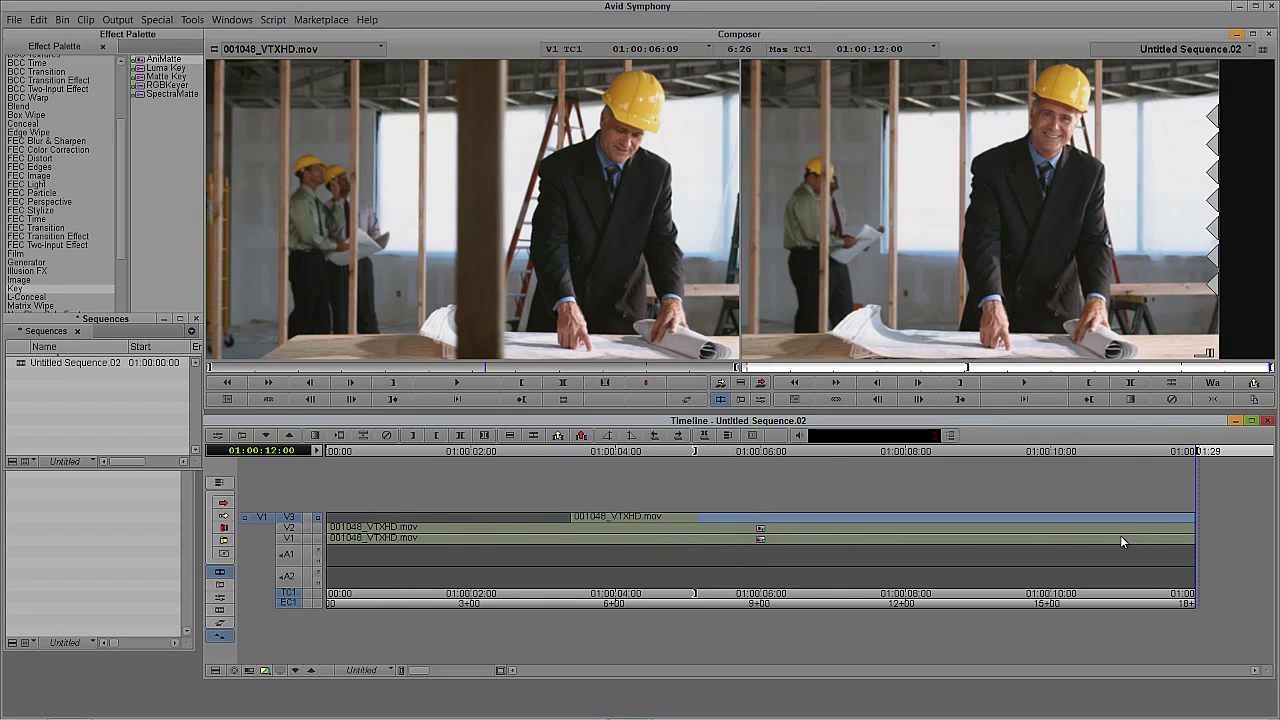
drag(1120, 538, 622, 541)
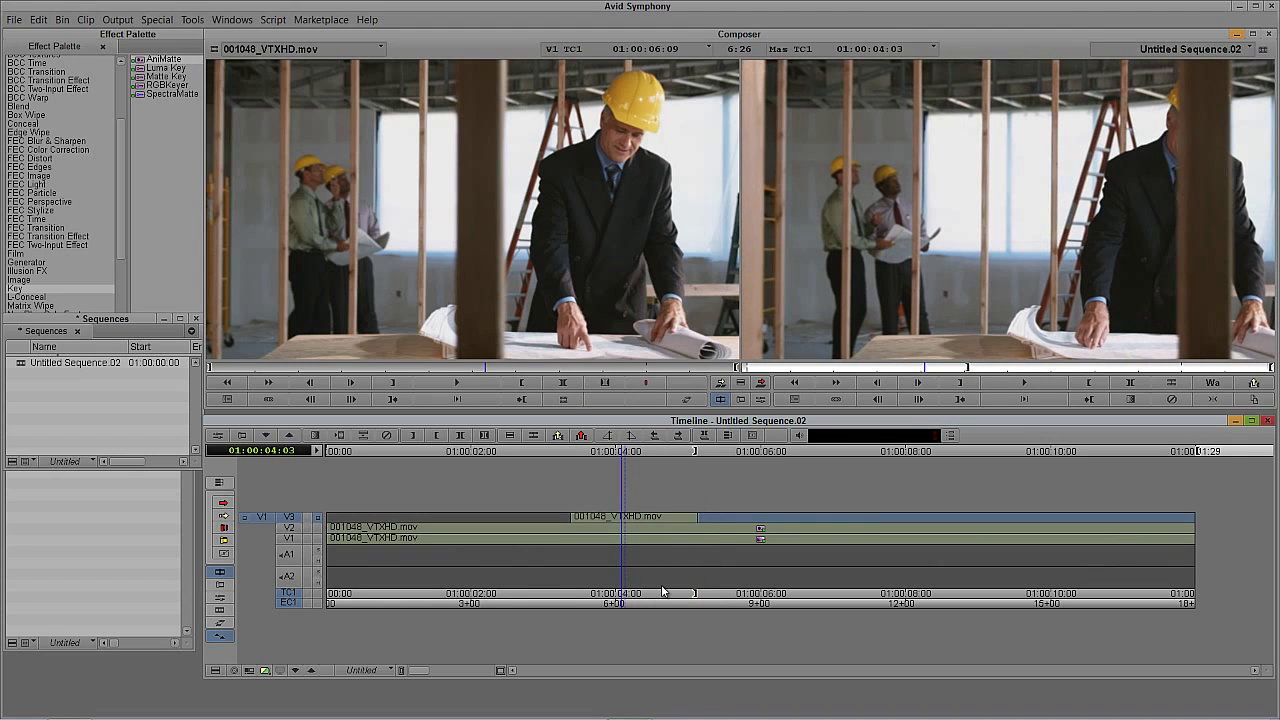
Copy the black-and-white Color Effect from the V1 clip onto the V3 post-crossing clip
key(ctrl+8)
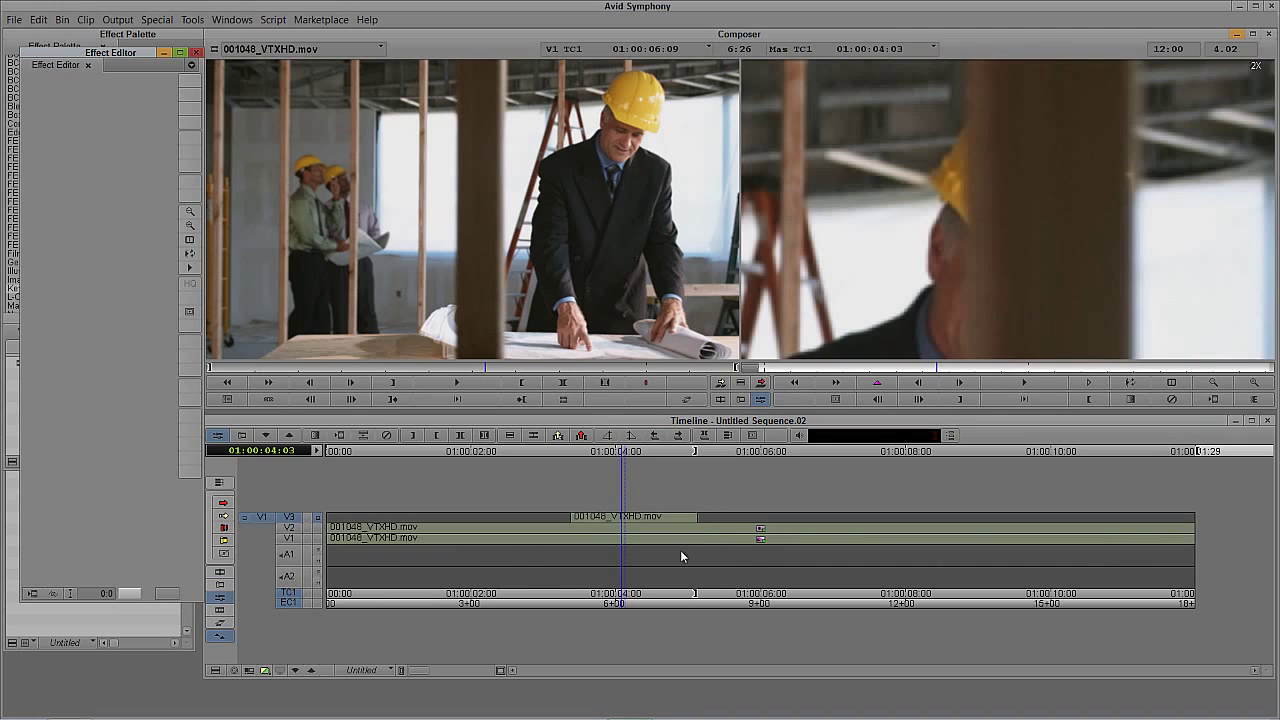
click(622, 541)
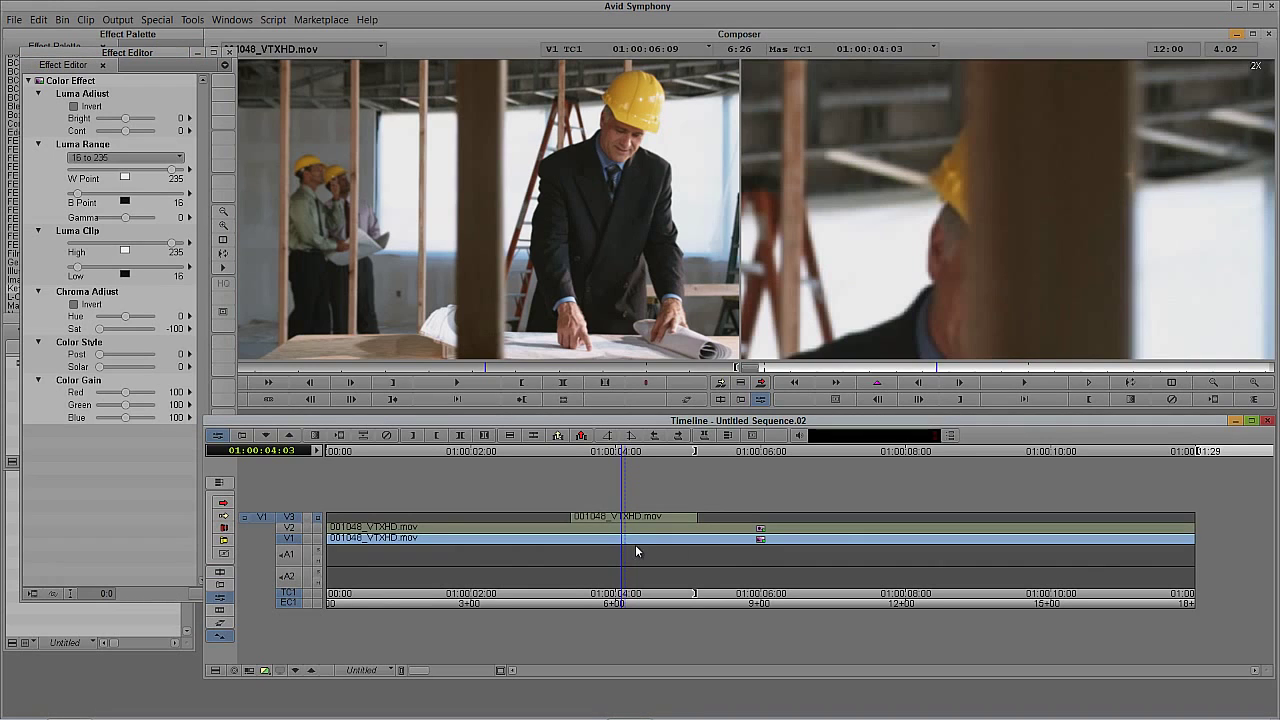
click(123, 189)
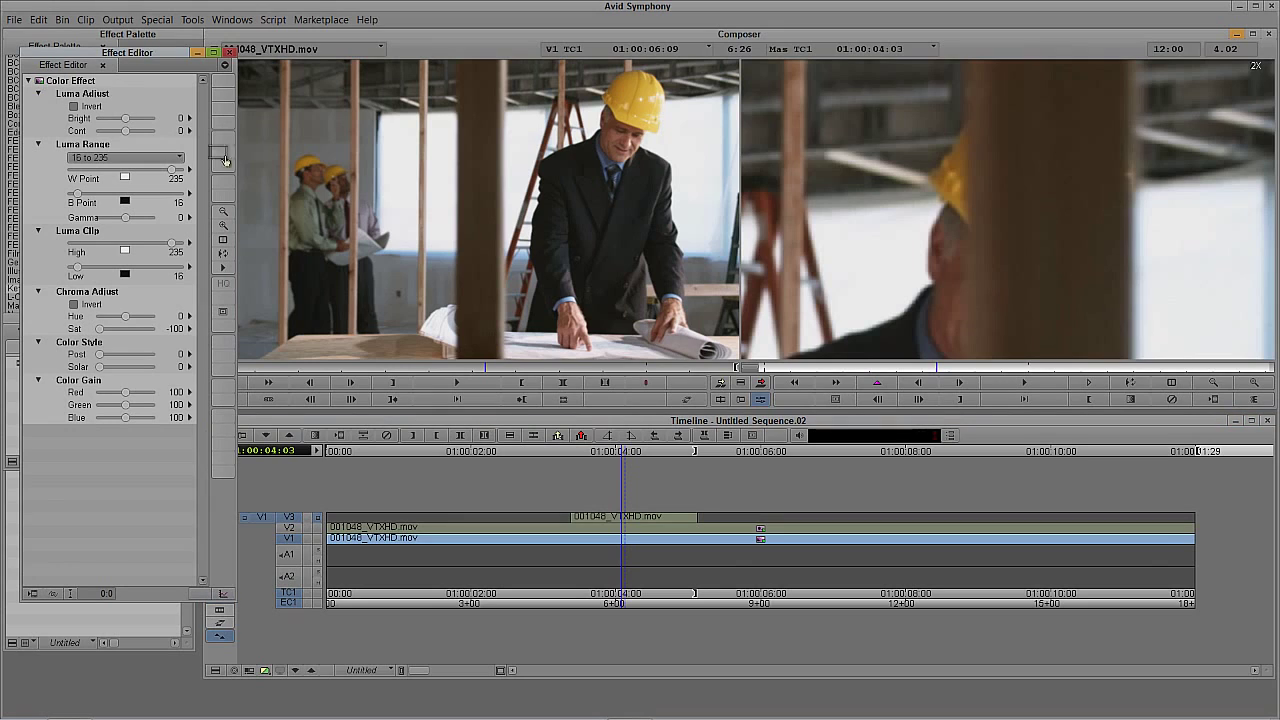
click(639, 518)
click(630, 508)
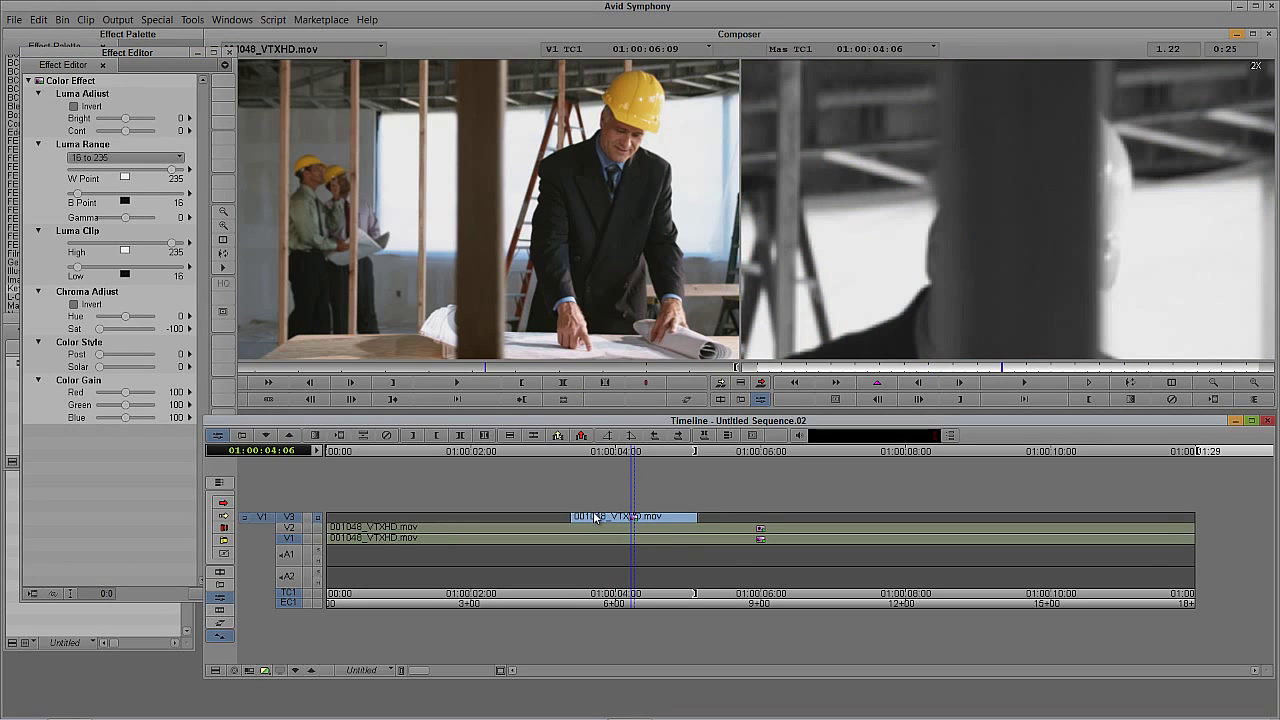
Add an AniMatte on top of the Color Effect on the V3 clip and open its effect parameters
key(ctrl+8)
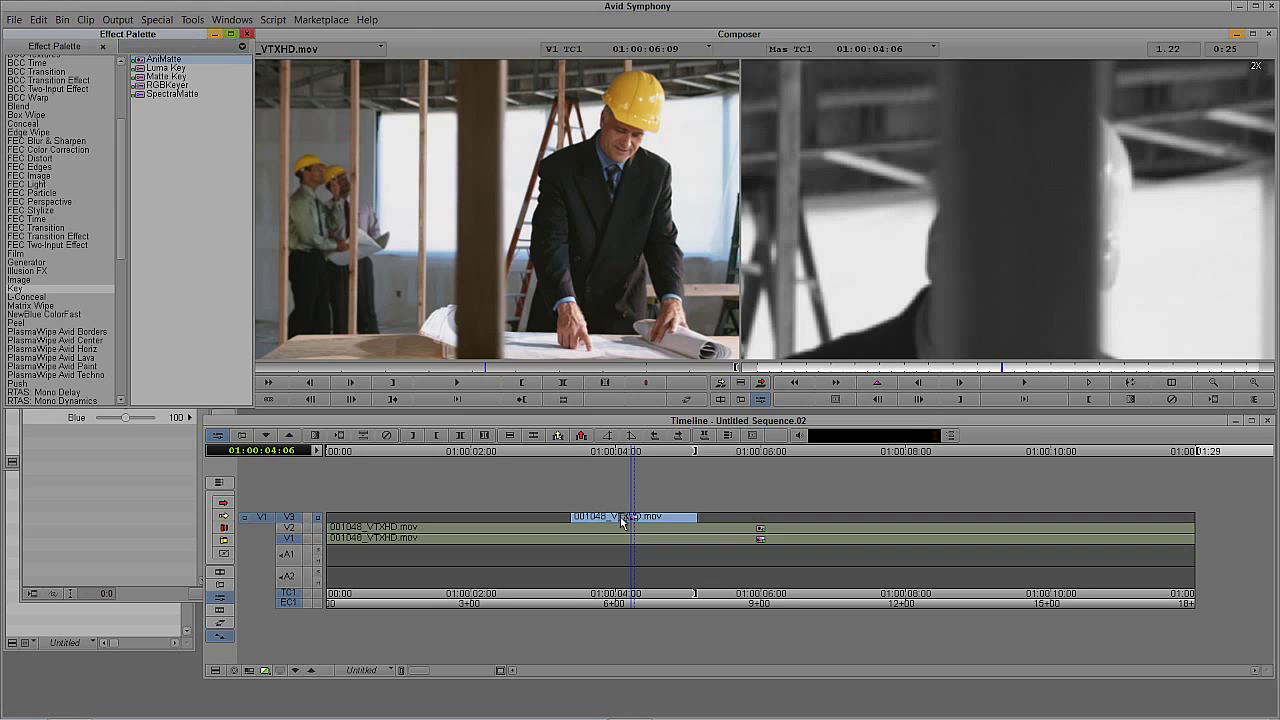
drag(621, 521, 623, 522)
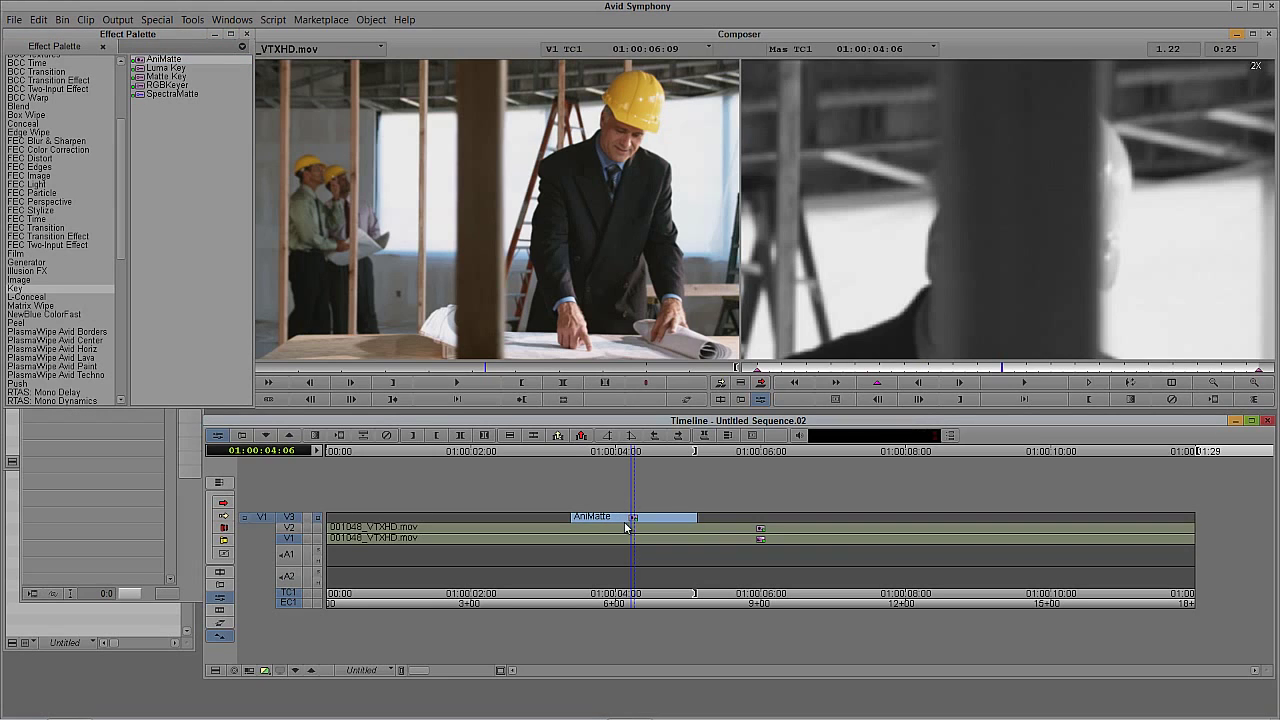
click(1006, 262)
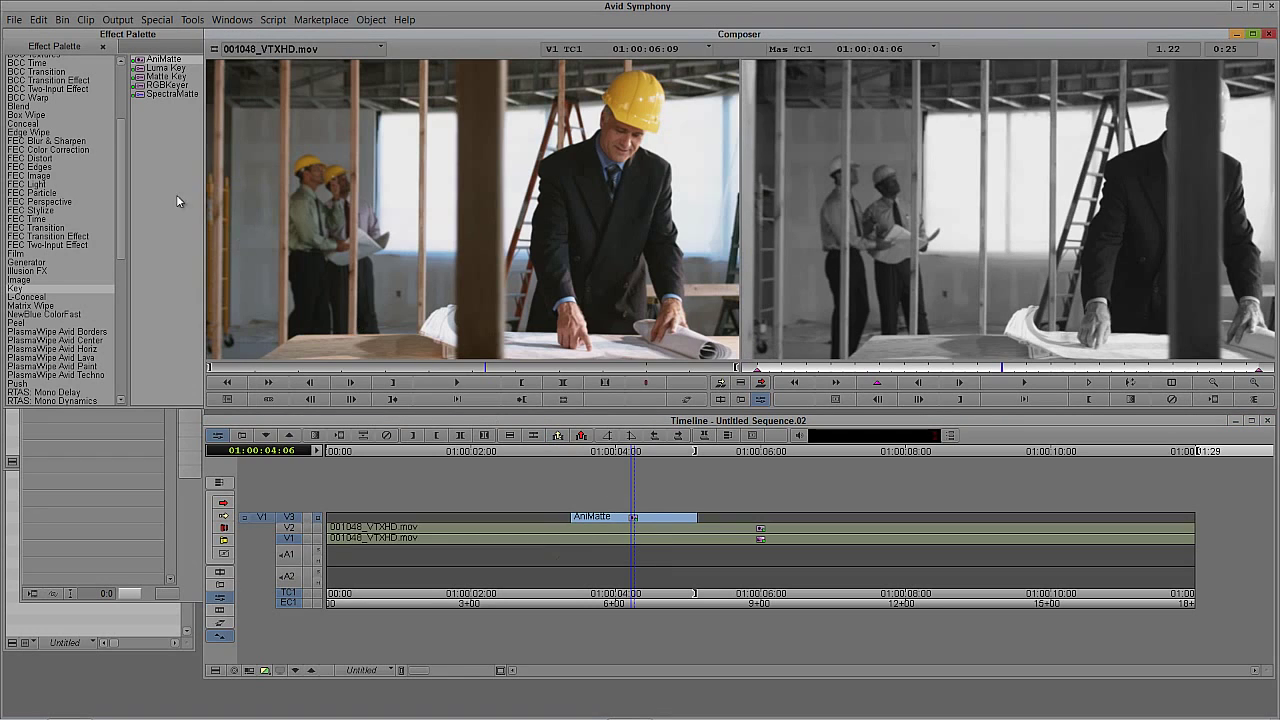
key(ctrl+8)
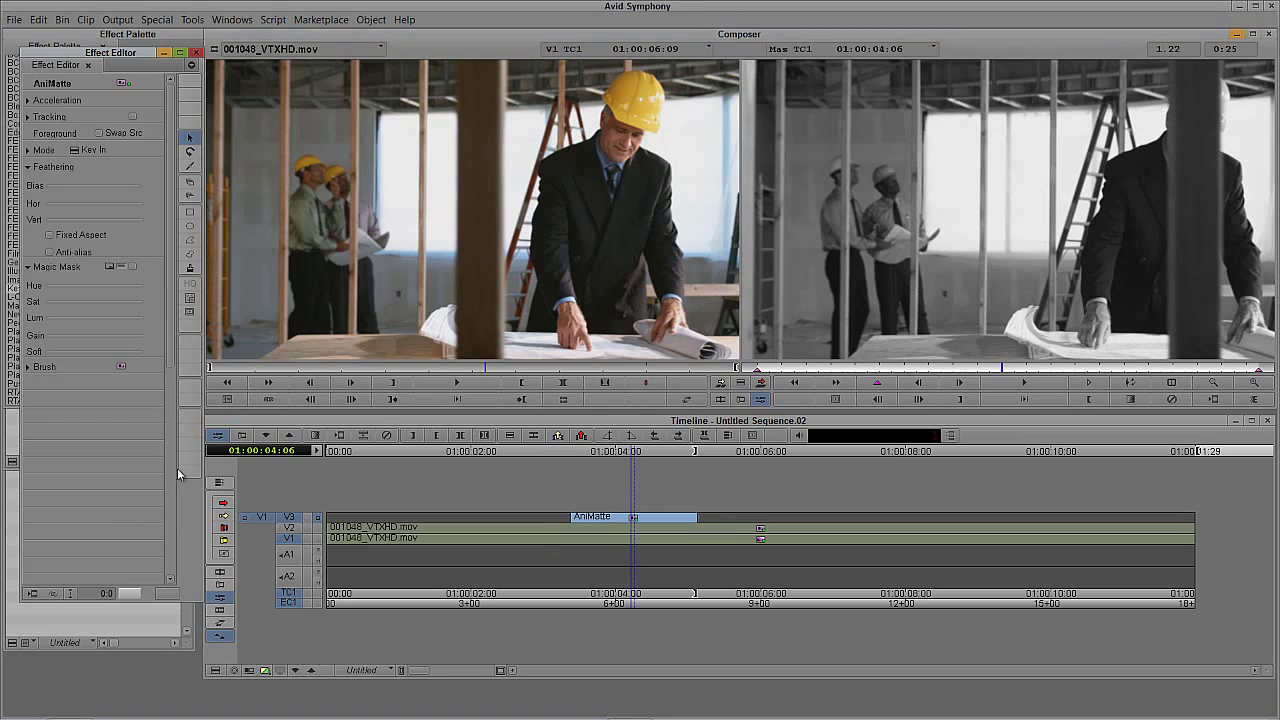
Draw a rectangular matte over the upper part of the post at 01:00:04:06 and set horizontal and vertical feathering to 4
click(190, 212)
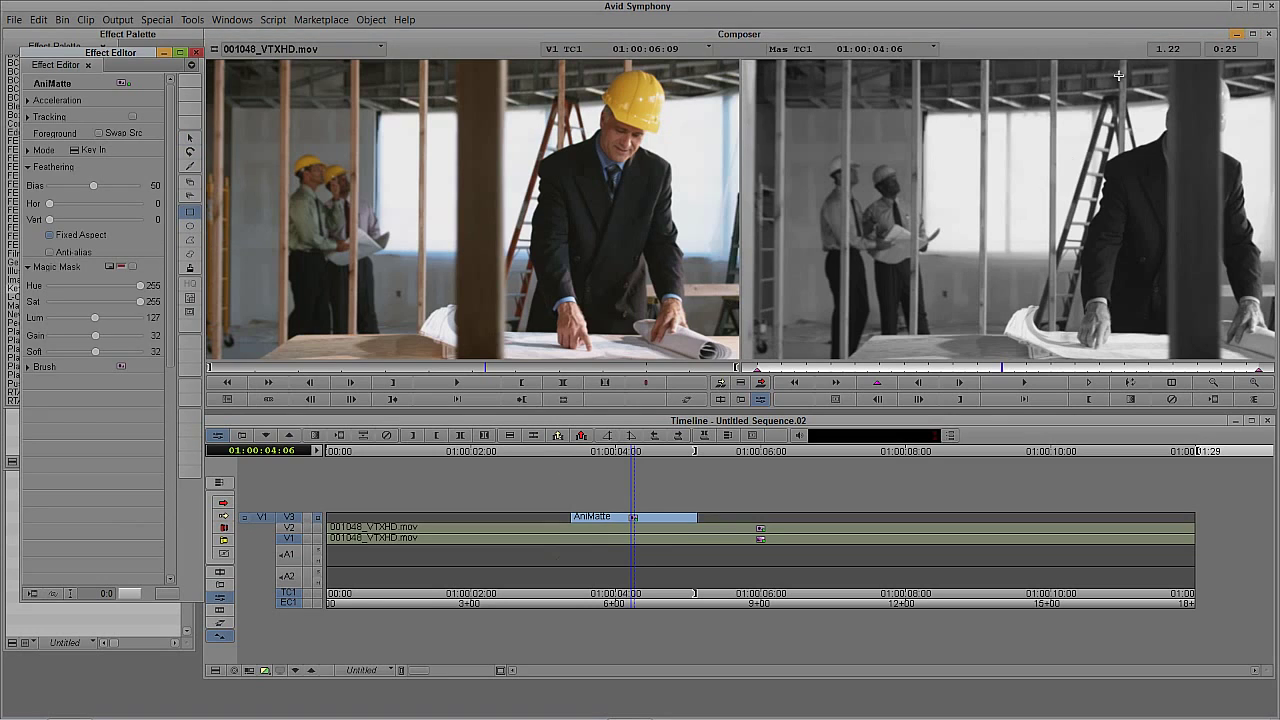
drag(1170, 228, 1222, 16)
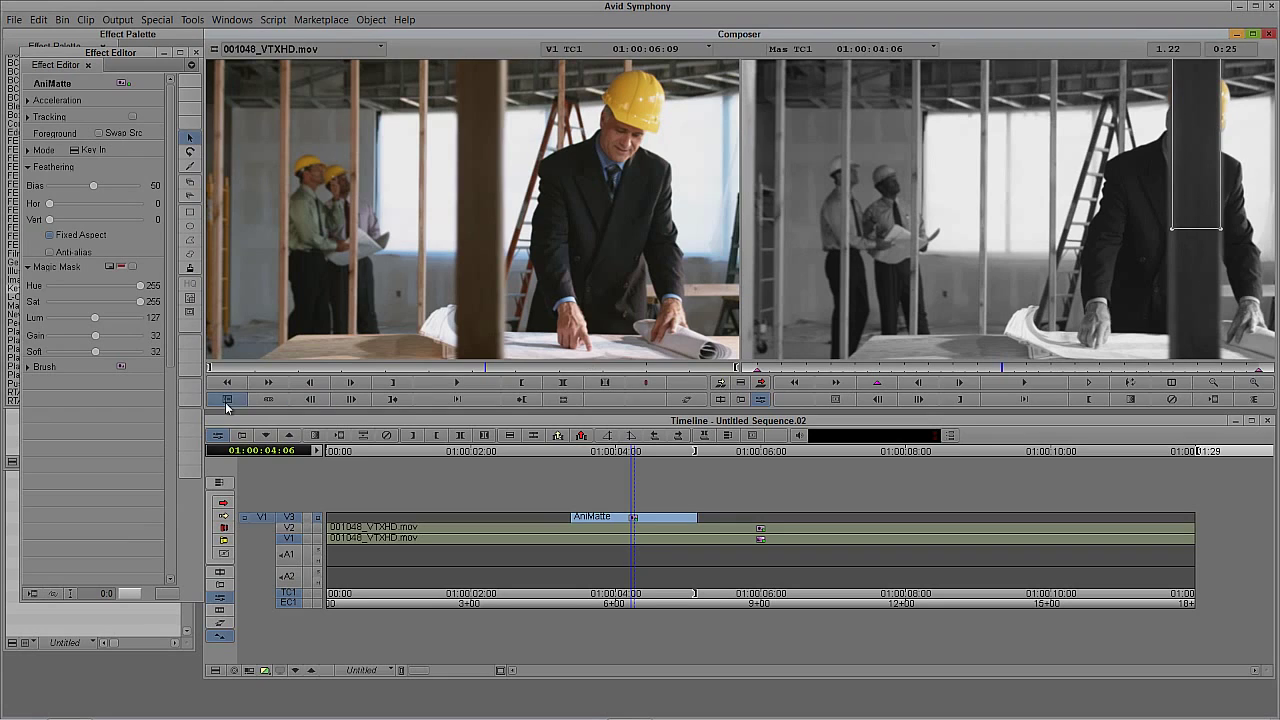
click(316, 532)
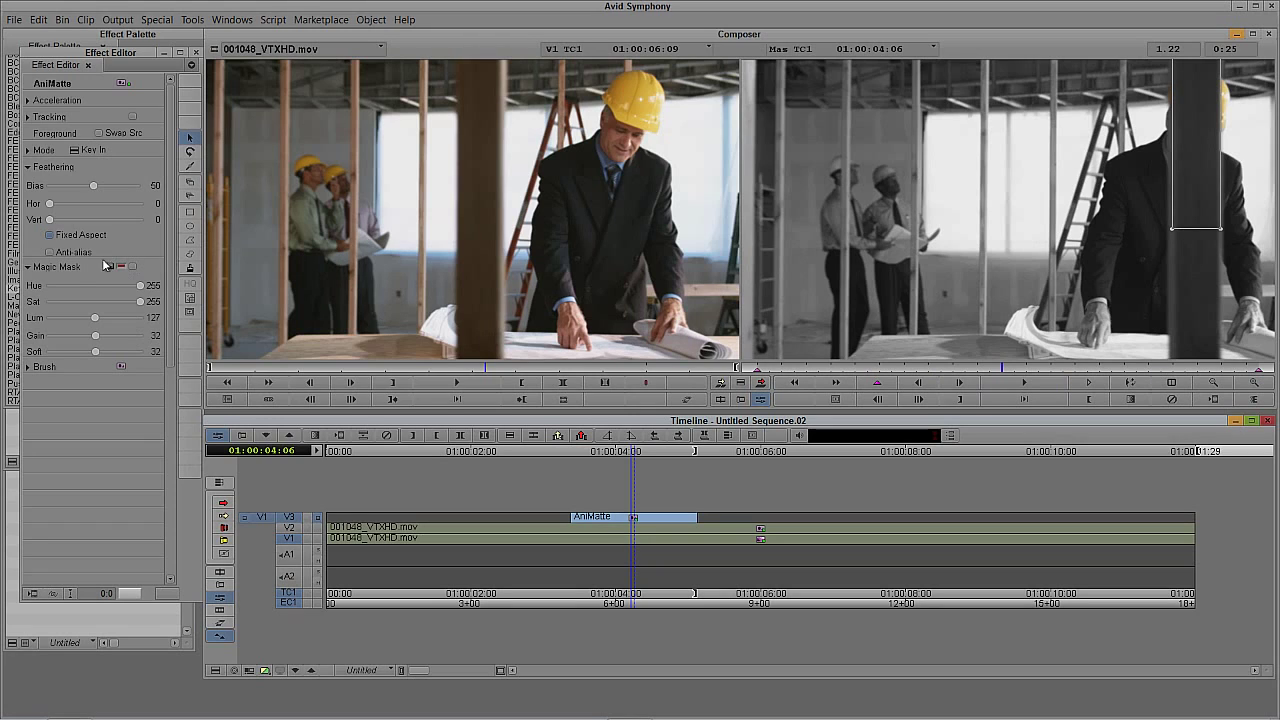
click(48, 203)
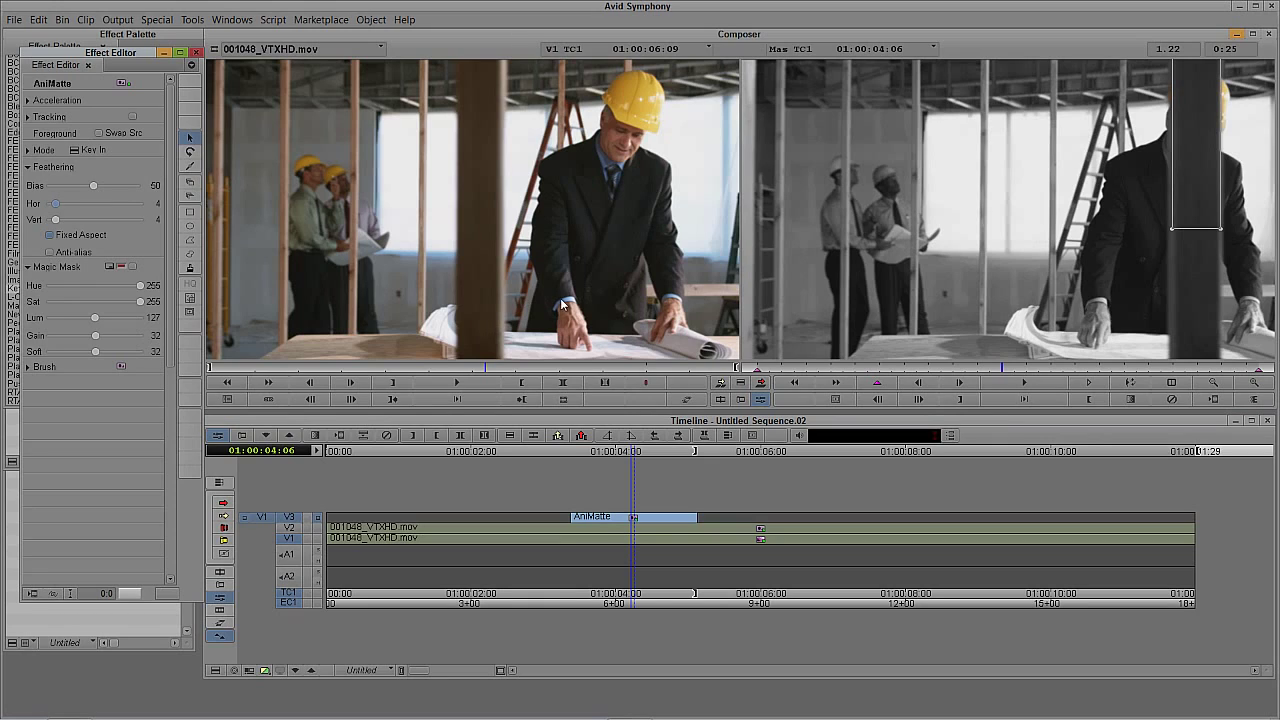
Keyframe the rectangular matte at 01:00:04:06, and move it over the post at 01:00:03:16
click(876, 386)
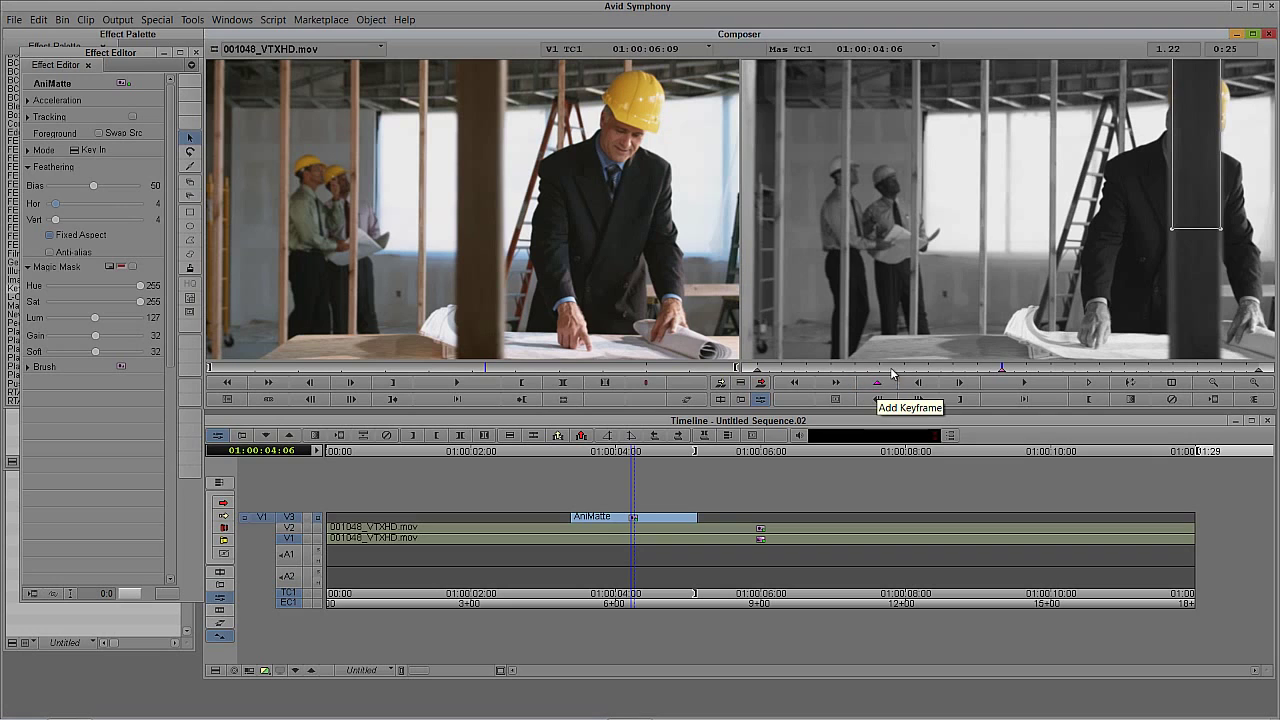
drag(868, 367, 807, 381)
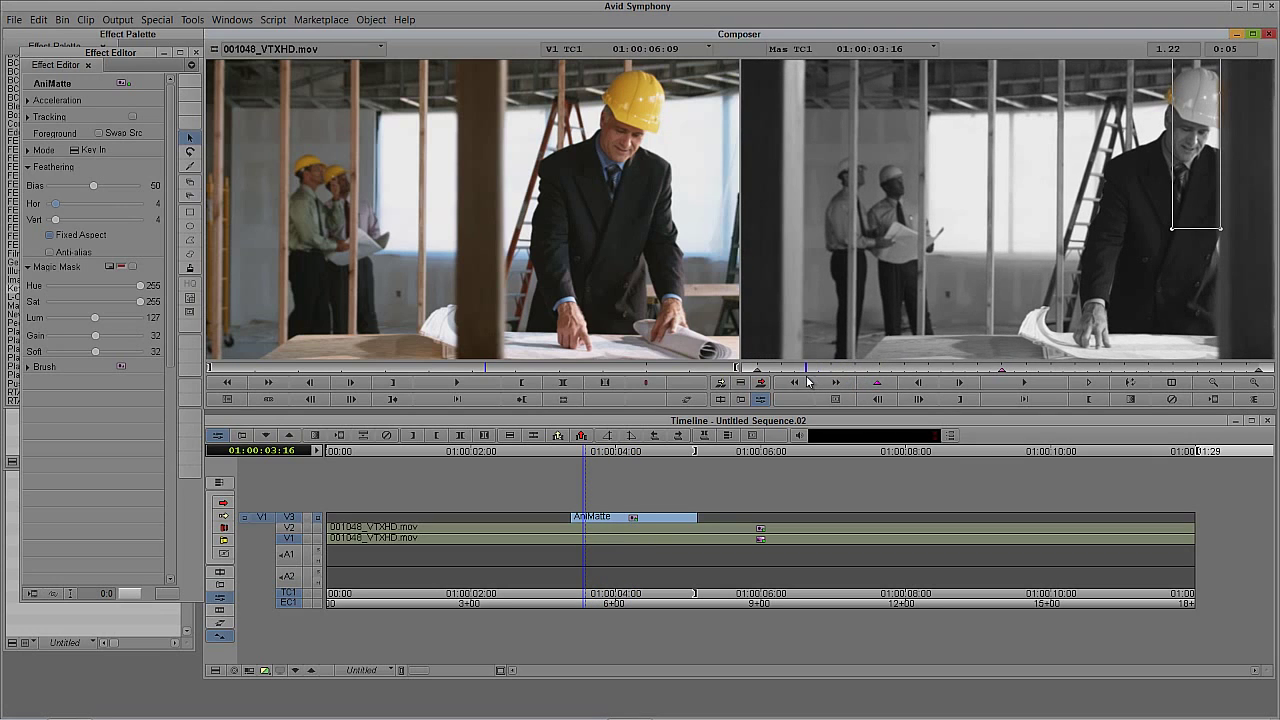
drag(1192, 200, 1247, 198)
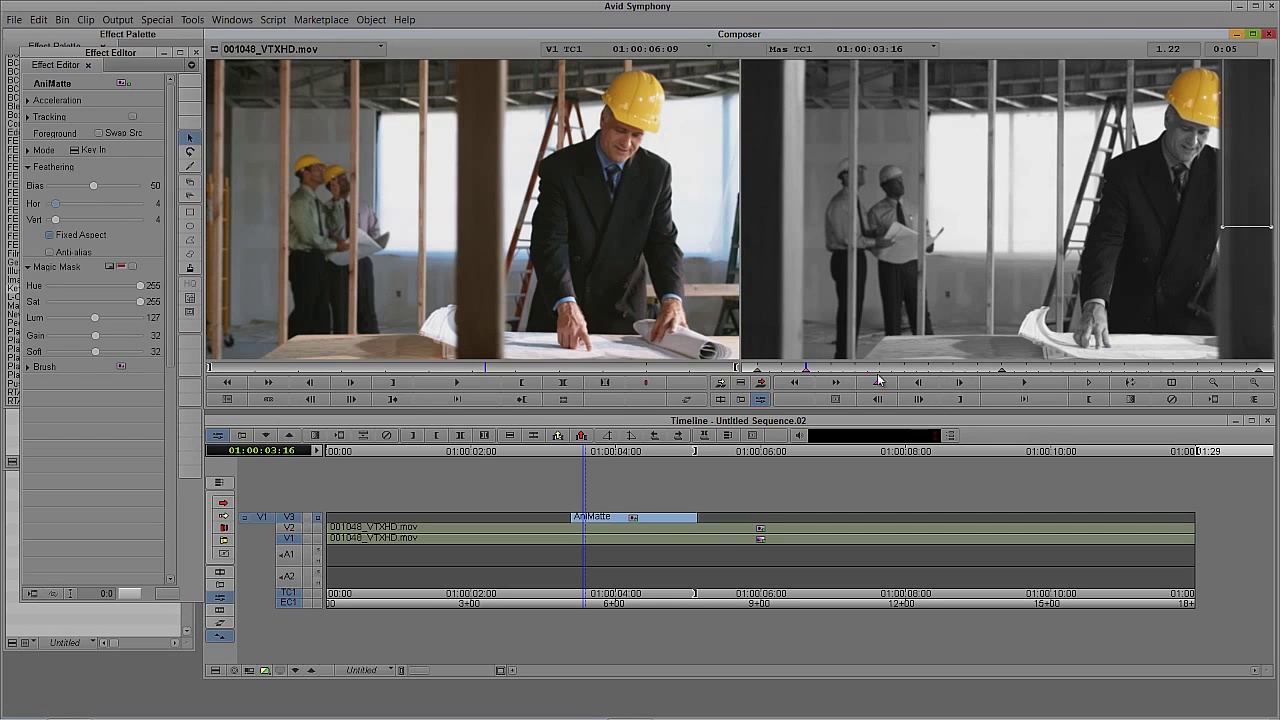
Align the matte with the post at the first keyframe, 01:00:03:11
drag(804, 370, 782, 370)
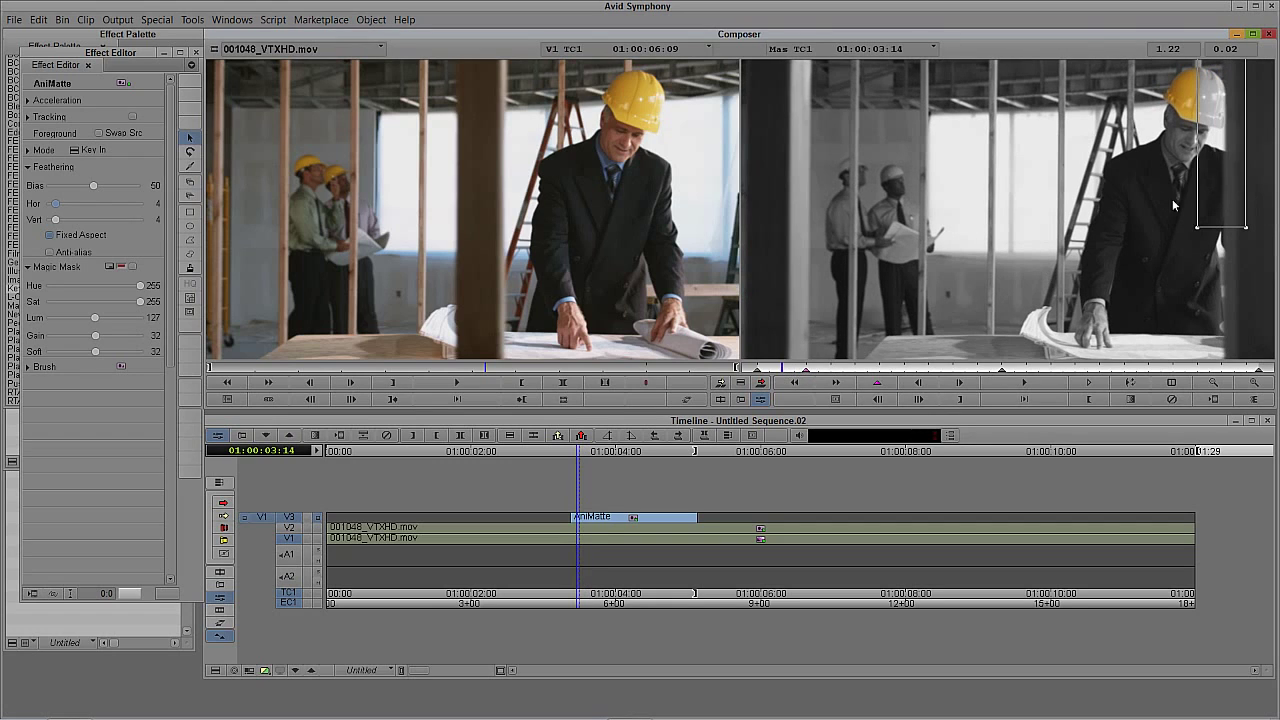
click(806, 370)
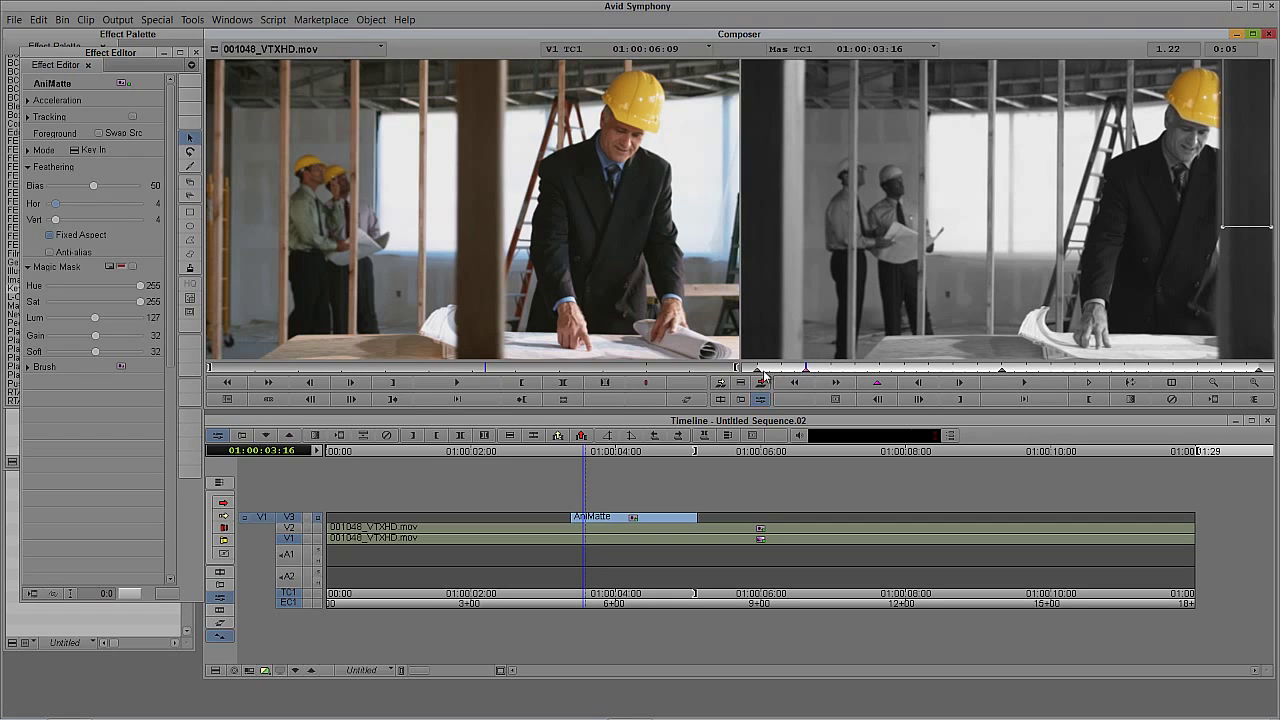
click(757, 370)
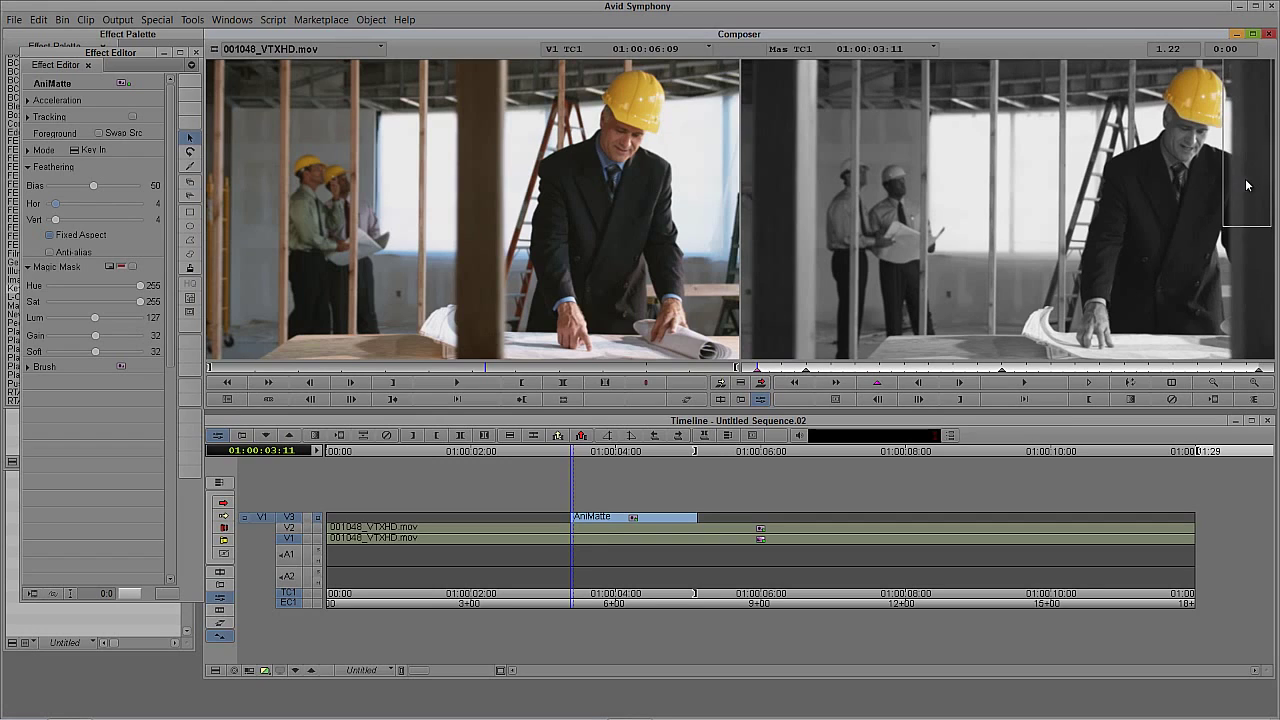
drag(1247, 185, 1256, 185)
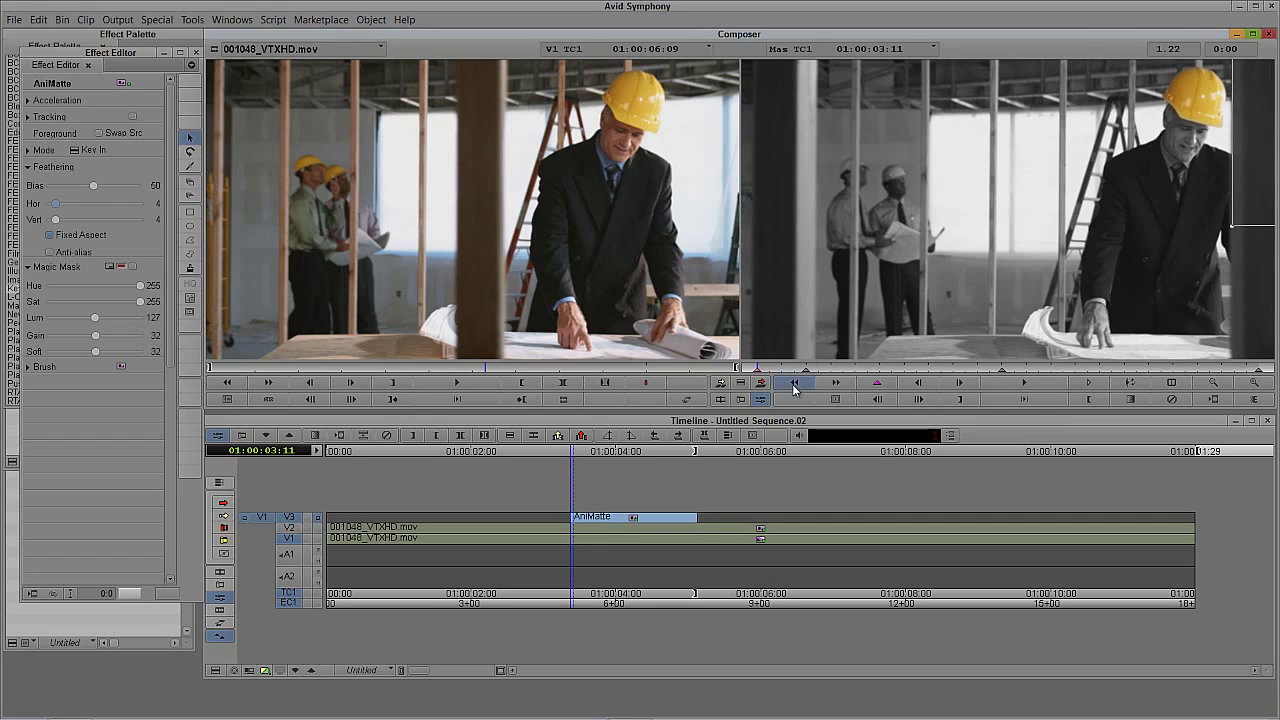
Add a matte keyframe at 01:00:04:23 with the rectangle aligned to the post
drag(783, 371, 925, 364)
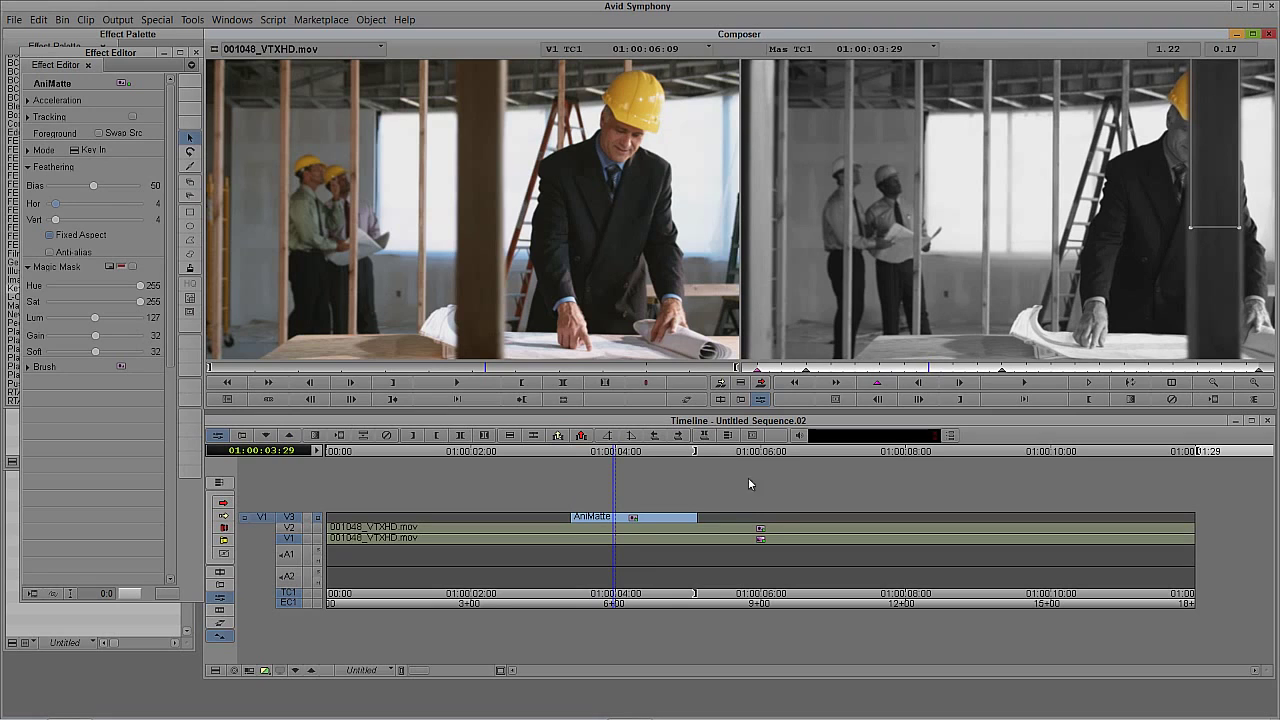
drag(1006, 371, 1160, 370)
drag(1172, 194, 1154, 195)
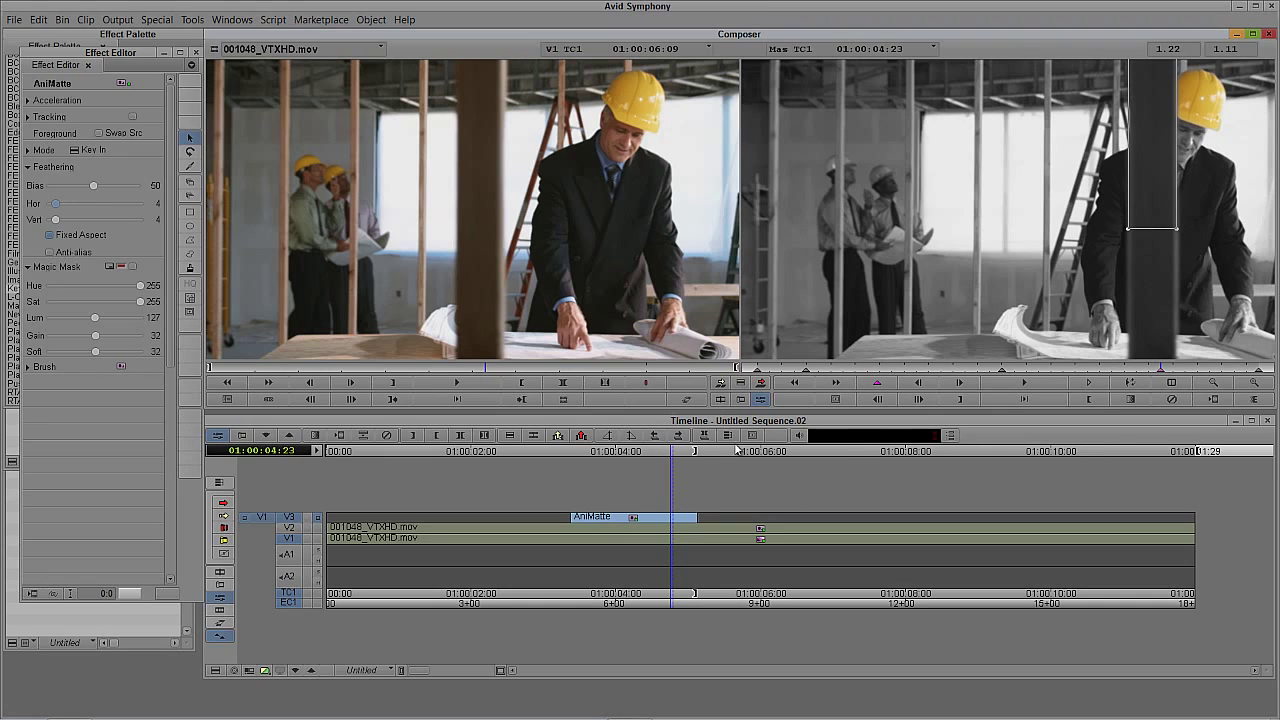
Move the rectangular matte over the post at the last keyframe, 01:00:05:03
click(1172, 383)
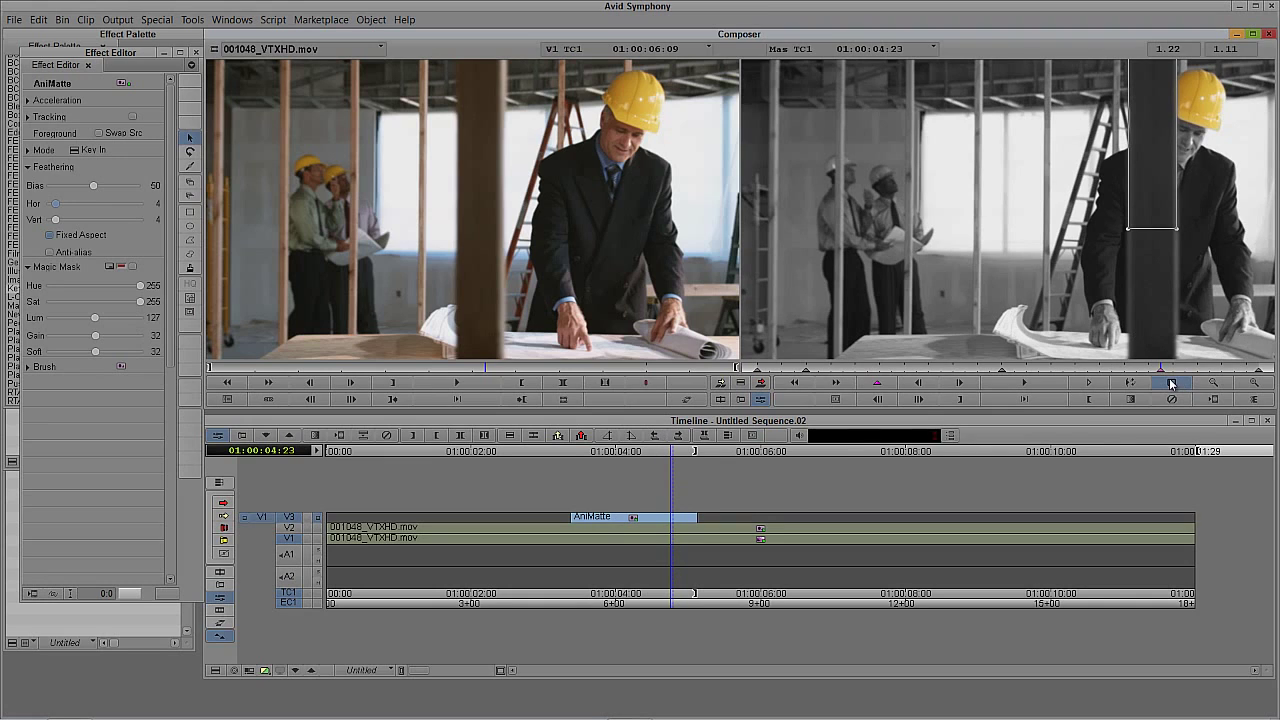
click(1259, 369)
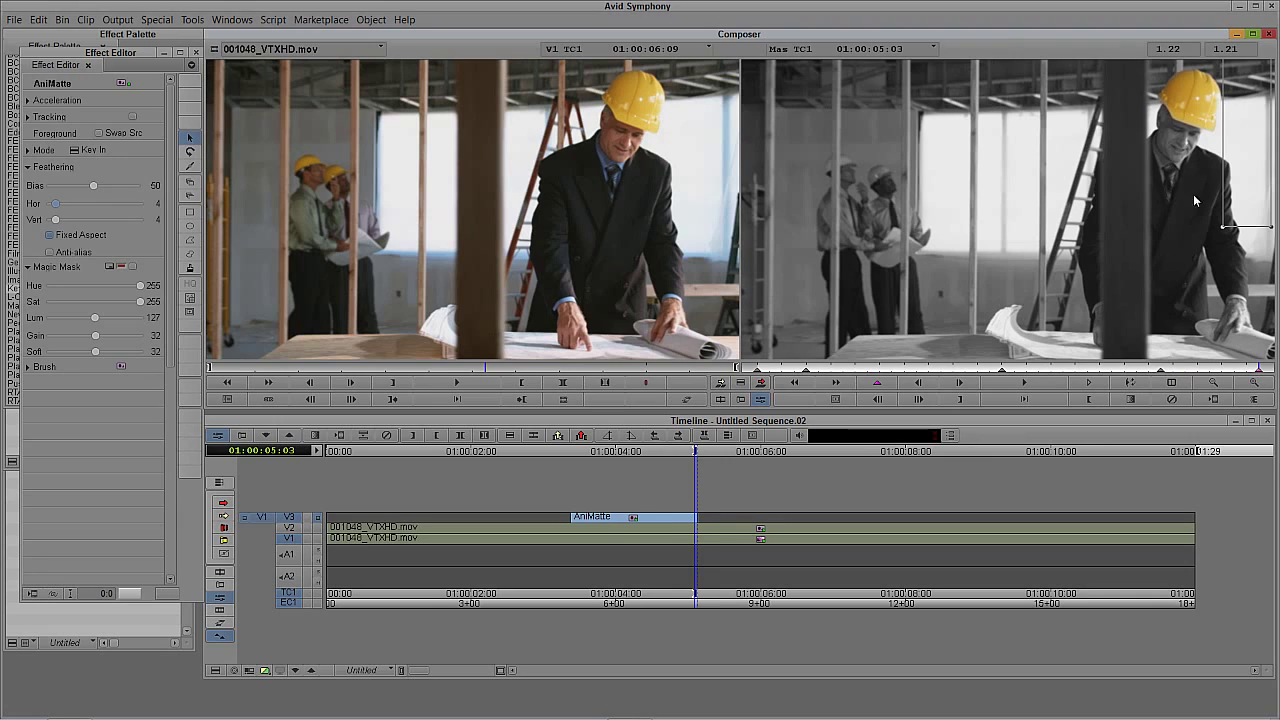
drag(1193, 192, 1120, 183)
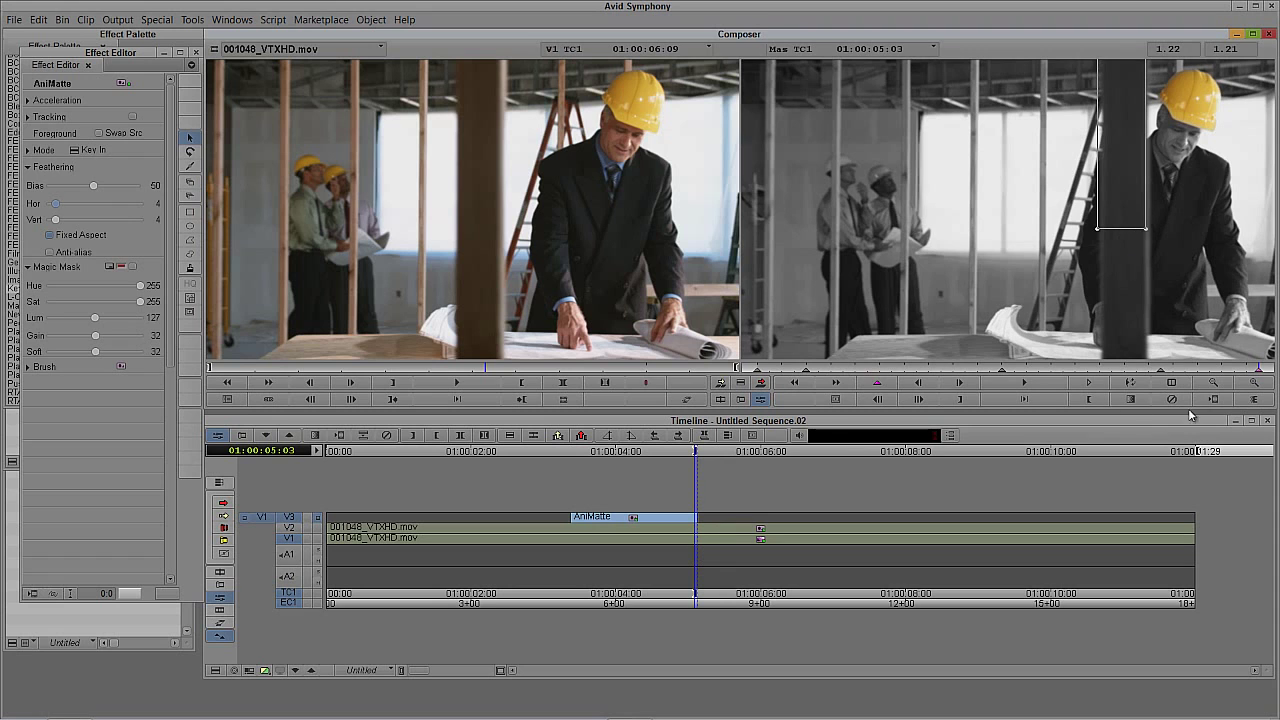
Check the matte's edges against the post and hard hat up close, and nudge the rectangle slightly at 01:00:03:25
drag(1236, 369, 1088, 372)
ctrl+shift+click(1209, 101)
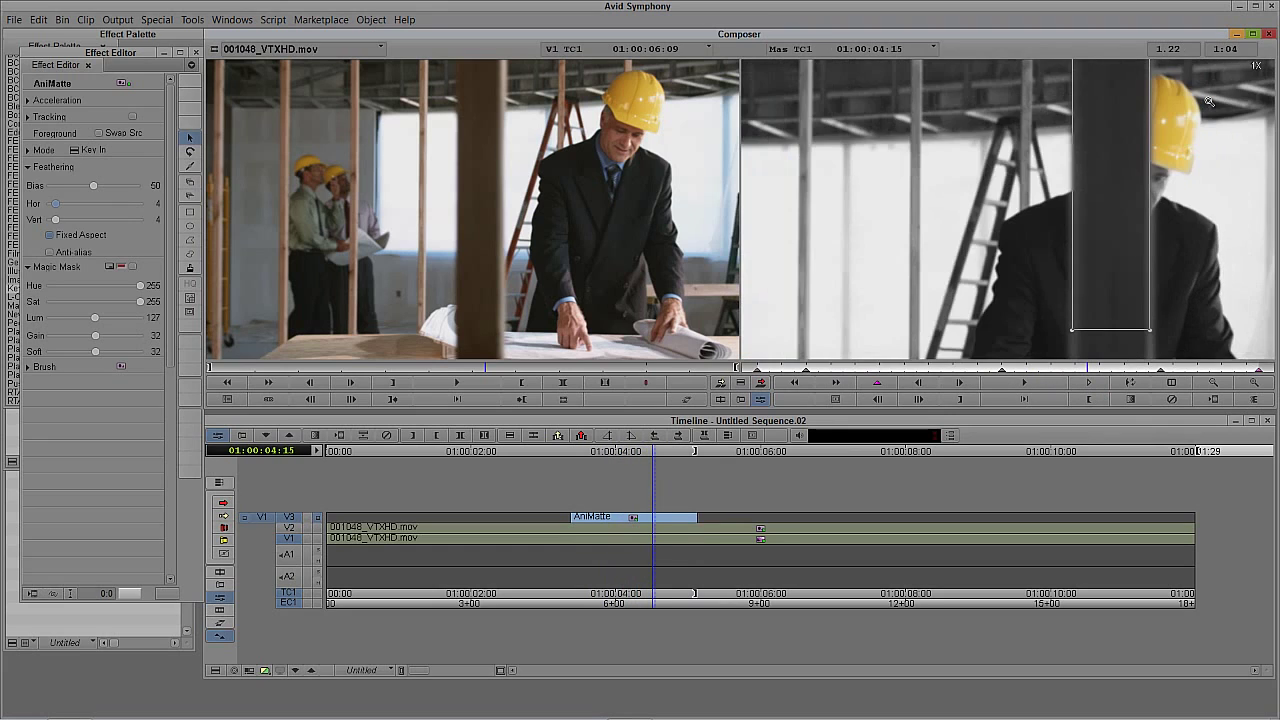
ctrl+shift+click(1167, 133)
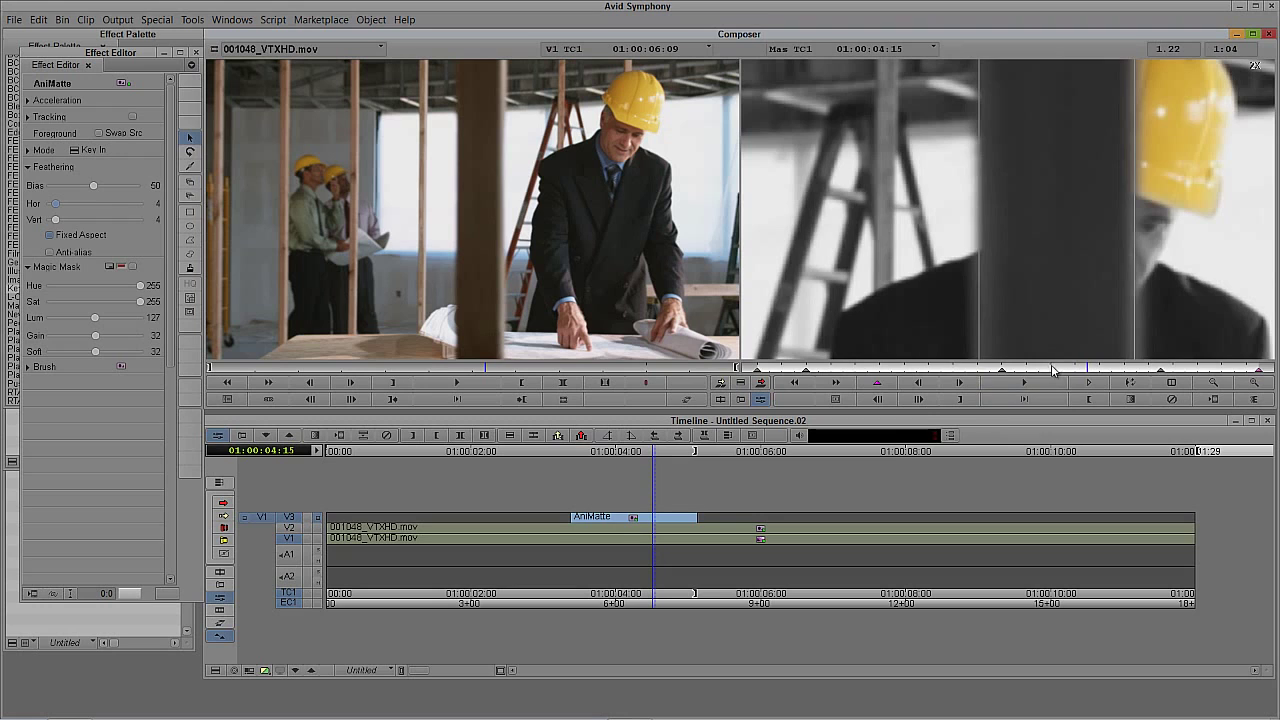
drag(1056, 372, 856, 378)
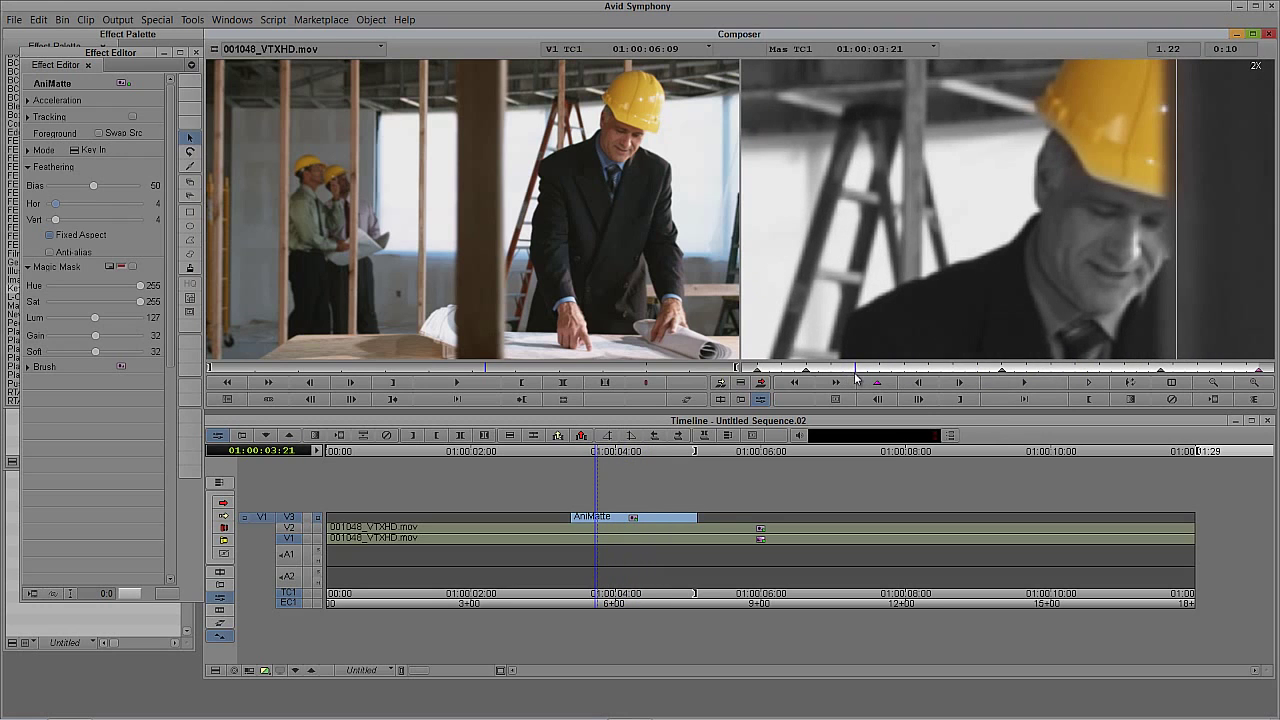
ctrl+alt+shift+click(1188, 272)
key(Right)
key(Right)
key(Right)
key(Right)
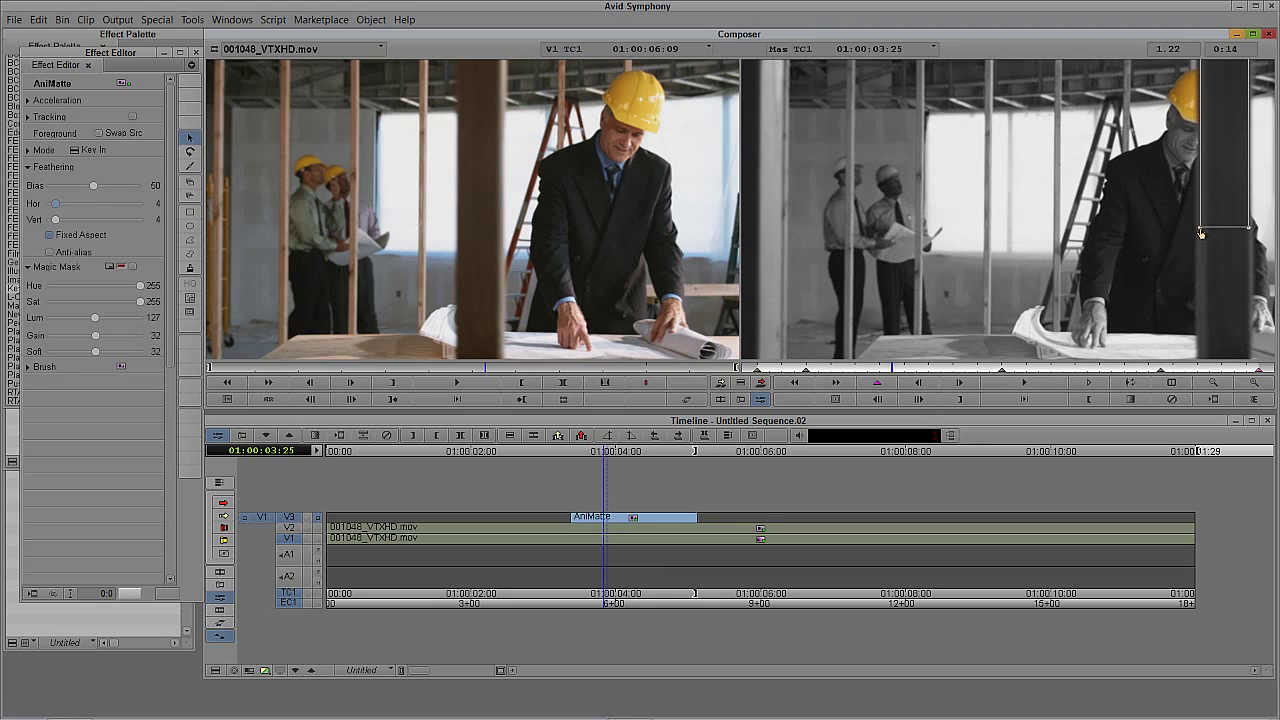
drag(1197, 229, 1196, 234)
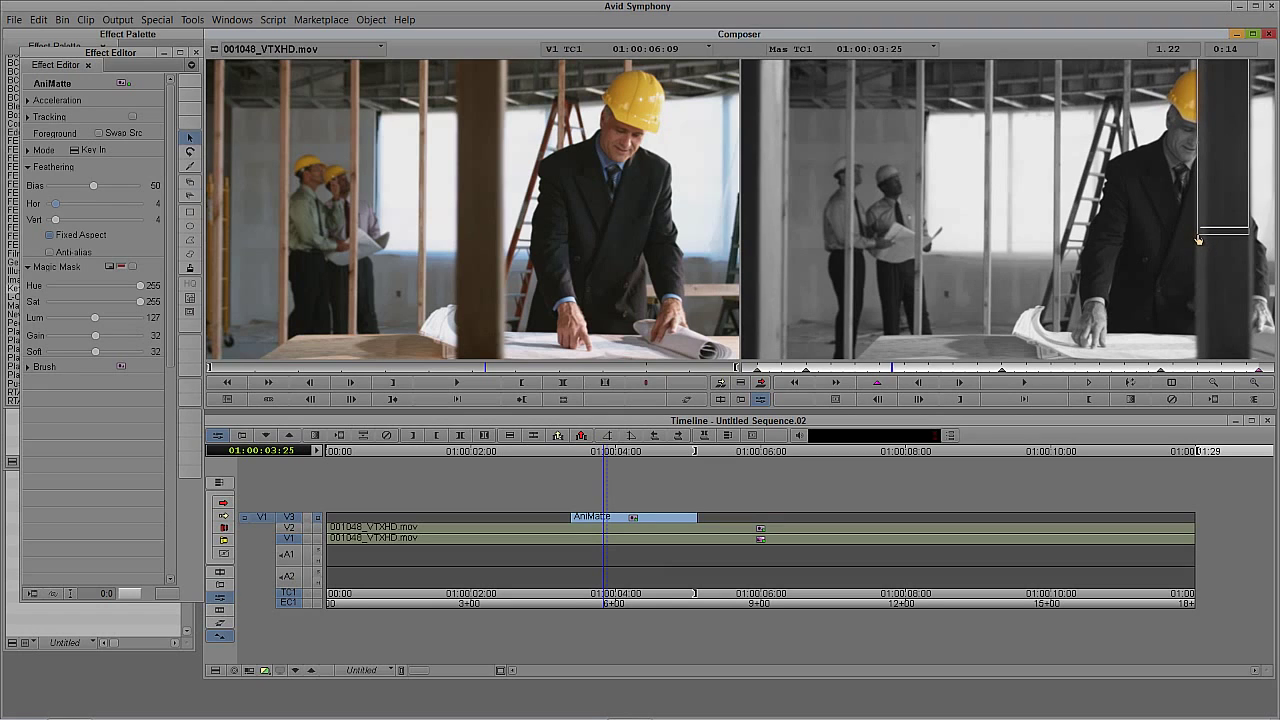
Leave effect editing and play the sequence from its start to review the hard hat as the post passes
click(816, 370)
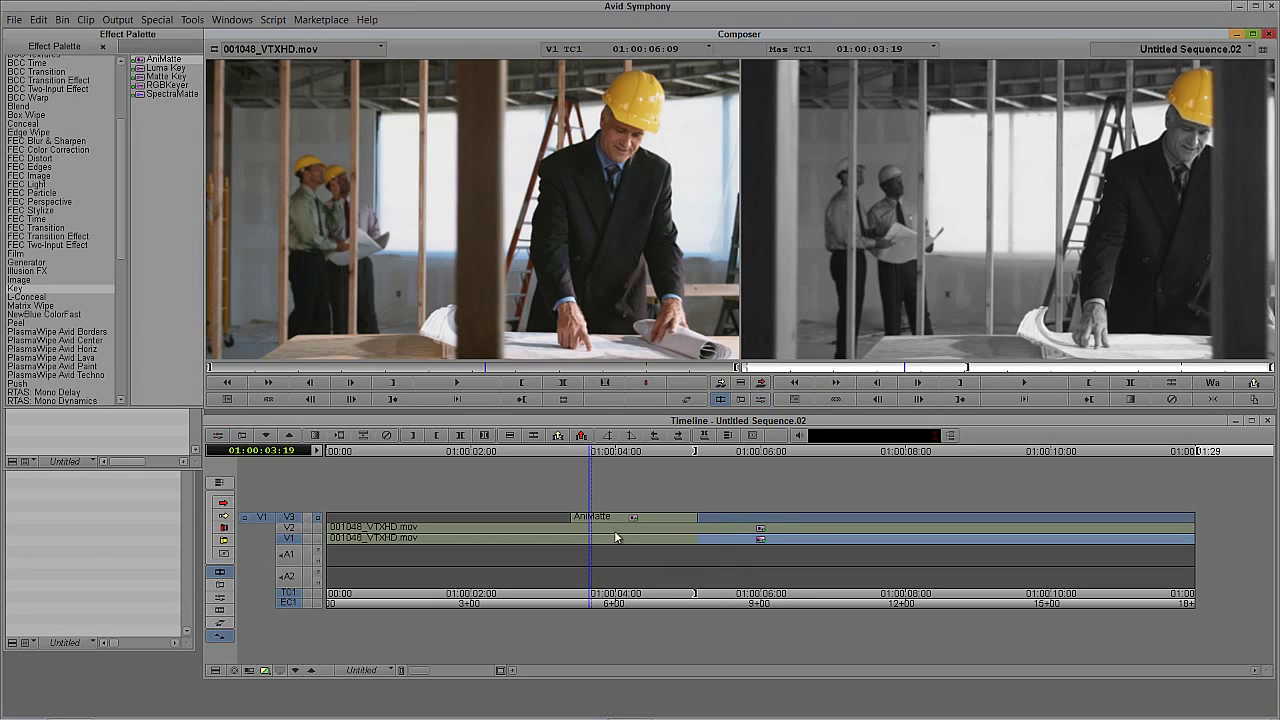
key(Home)
key(space)
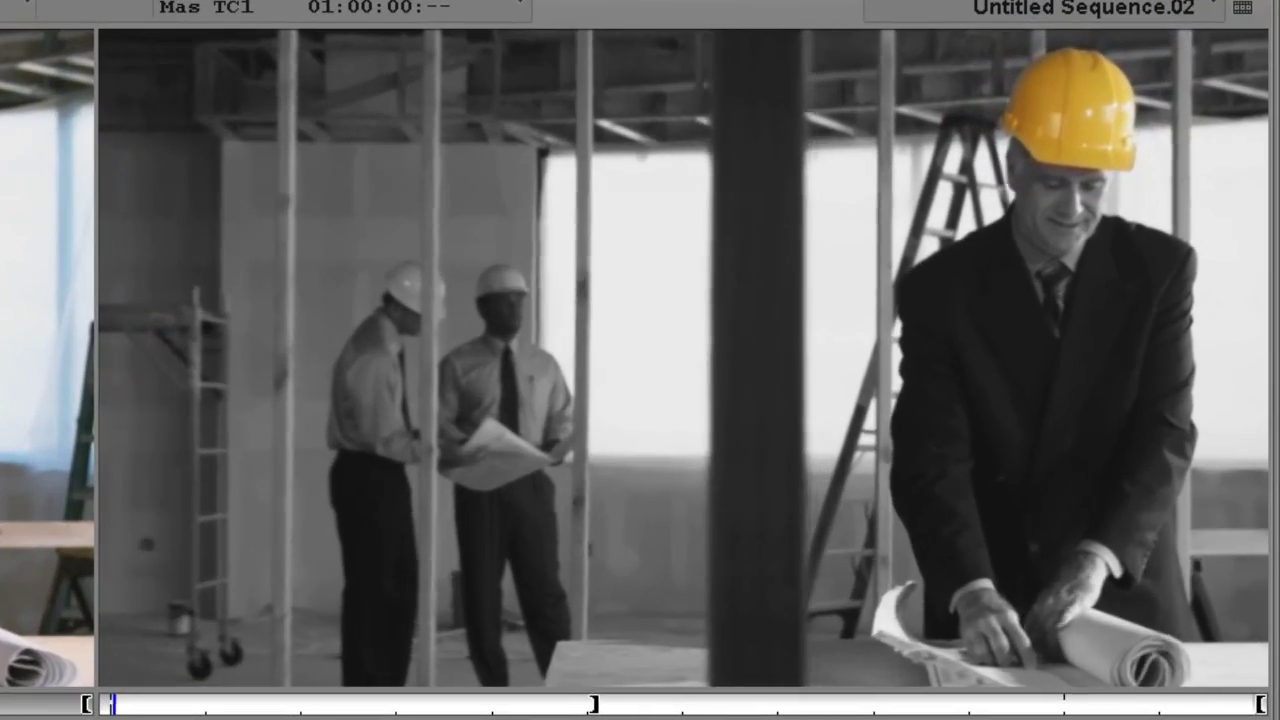